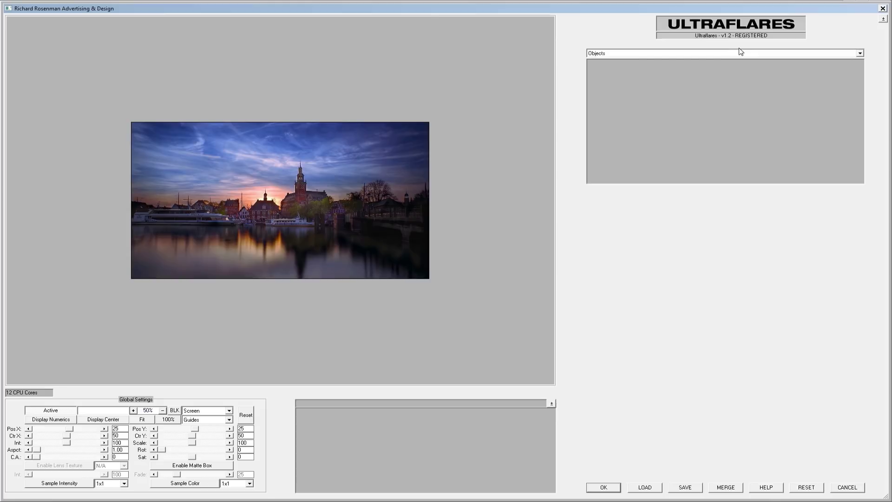
- Shrink the plugin dialog to its compact size, and collapse and re-expand the empty panel beneath Global Settings
{"action": "left_click", "coordinate": [882, 19]}
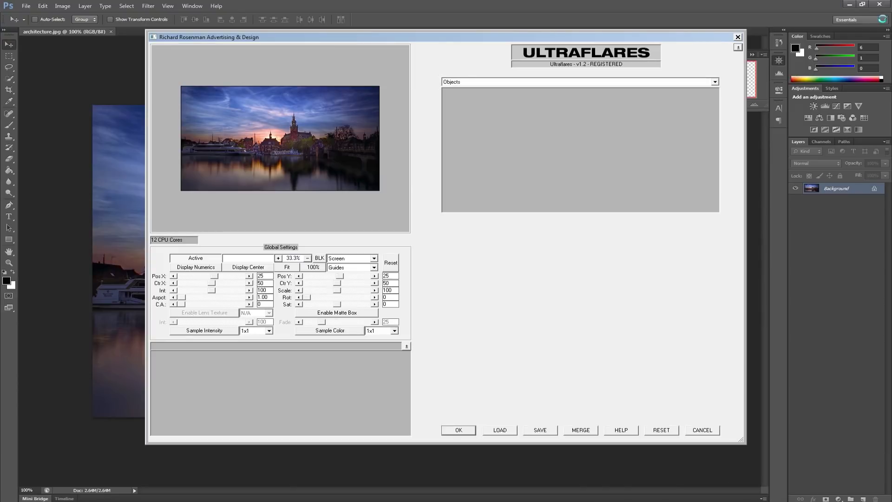
{"action": "left_click", "coordinate": [406, 346]}
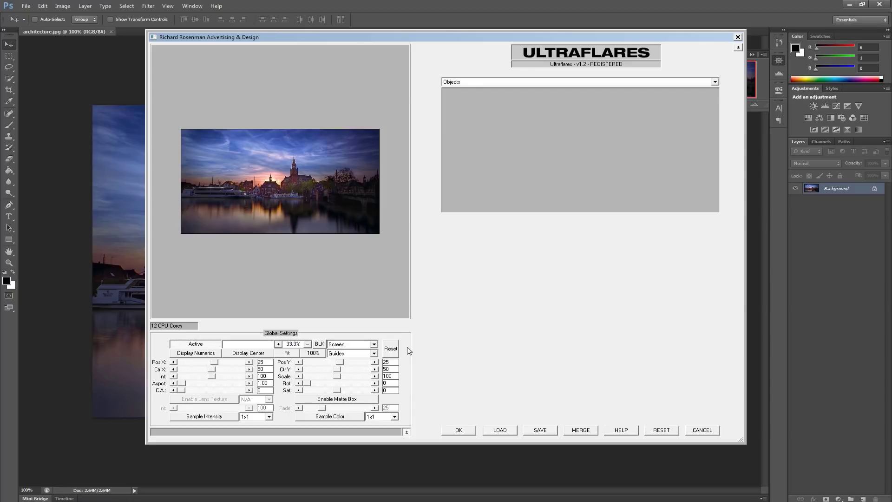
{"action": "left_click", "coordinate": [406, 432]}
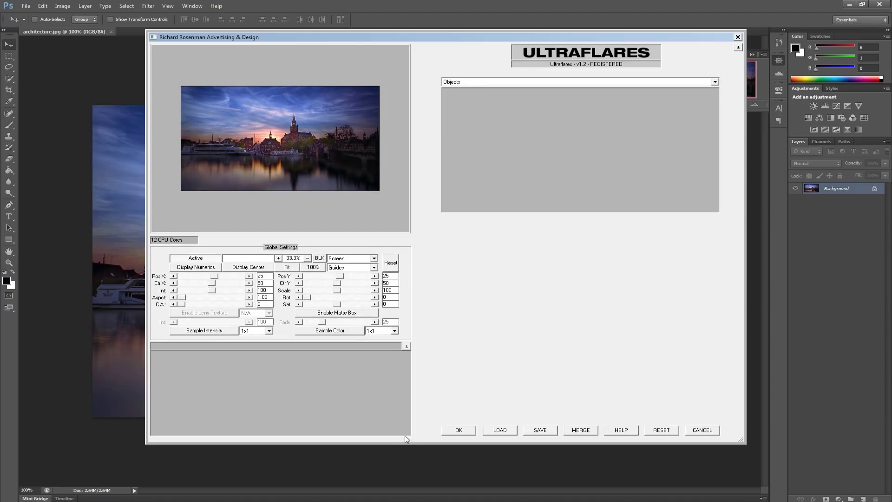
- Move the dialog to the screen's corner, stretch it to fill the screen, and return it to its compact size
{"action": "left_click_drag", "start_coordinate": [501, 290], "coordinate": [358, 262]}
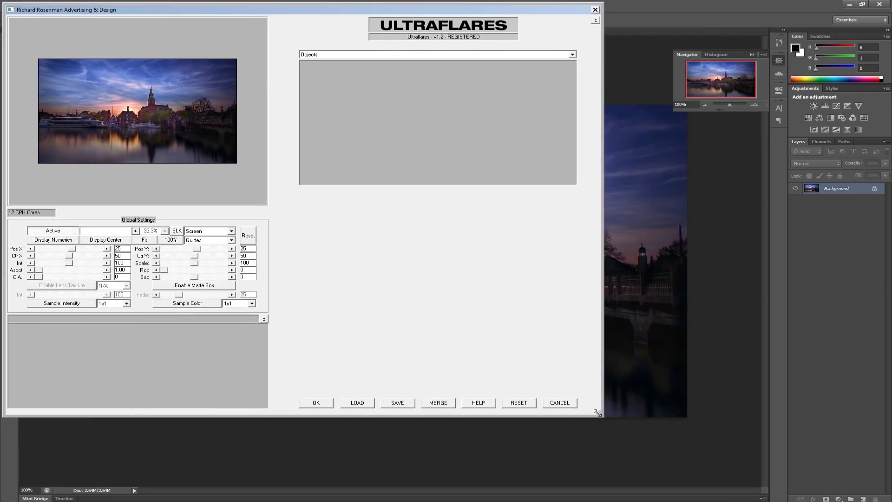
{"action": "left_click_drag", "start_coordinate": [597, 412], "coordinate": [884, 496]}
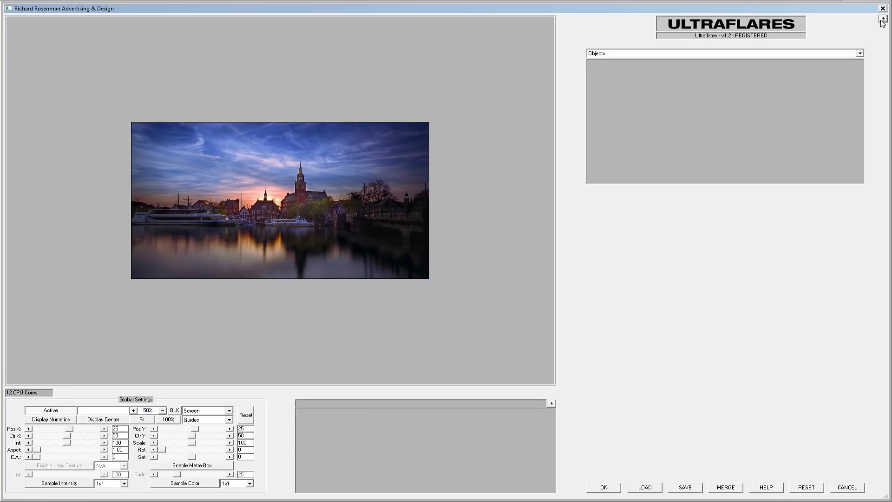
{"action": "left_click", "coordinate": [880, 22]}
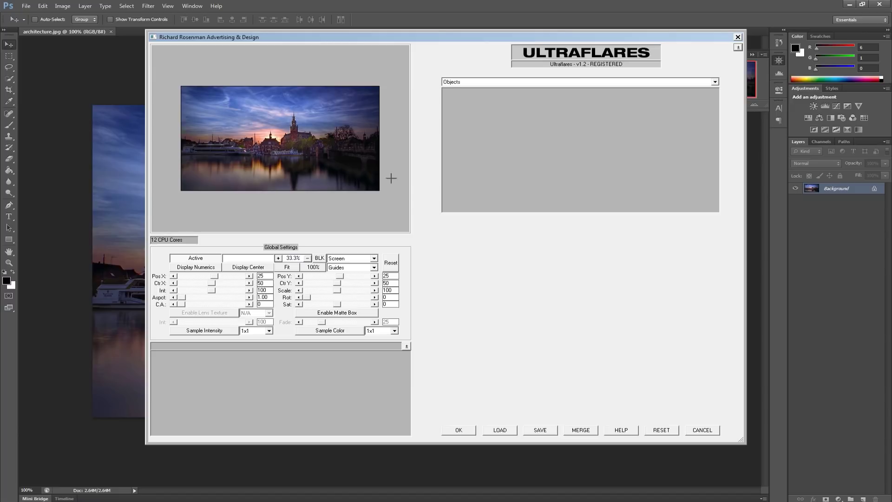
- Switch the preview to a black background and add an Iris object to the flare
{"action": "left_click", "coordinate": [320, 258]}
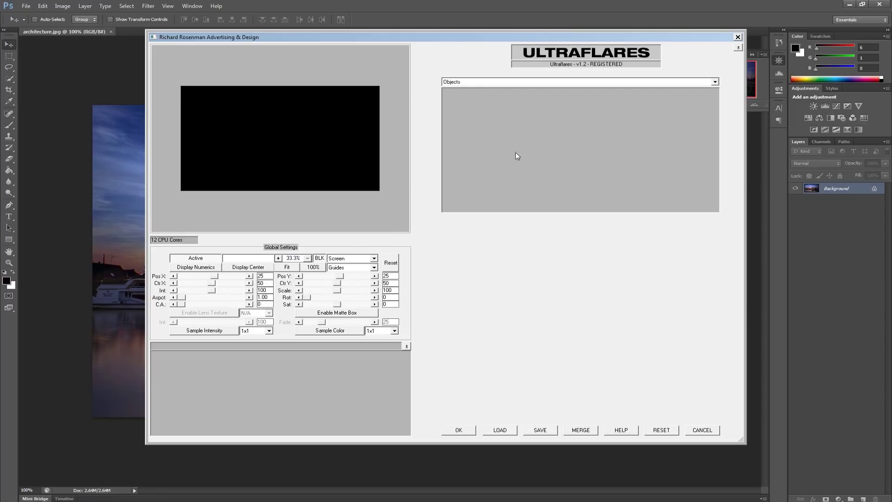
{"action": "left_click", "coordinate": [542, 81]}
{"action": "left_click", "coordinate": [541, 93]}
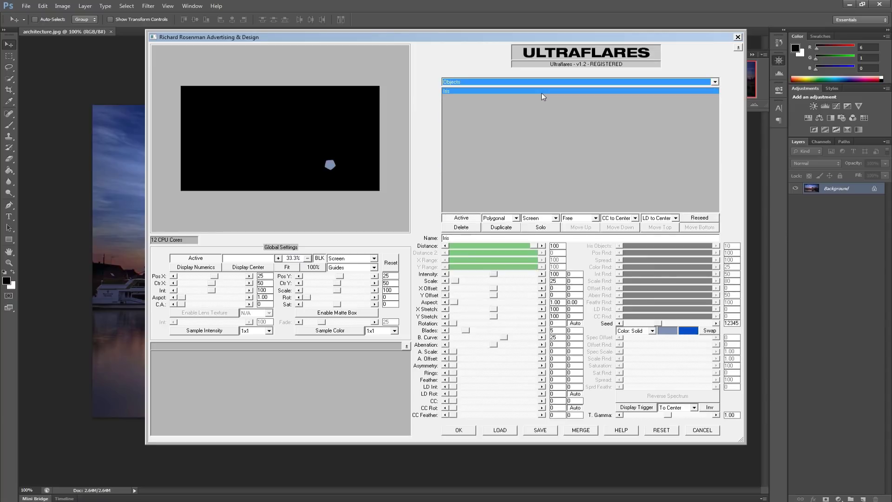
- Place the light at about X 18, Y 27 and set the iris's intensity to 92 and scale to 103
{"action": "left_click_drag", "start_coordinate": [456, 281], "coordinate": [460, 283]}
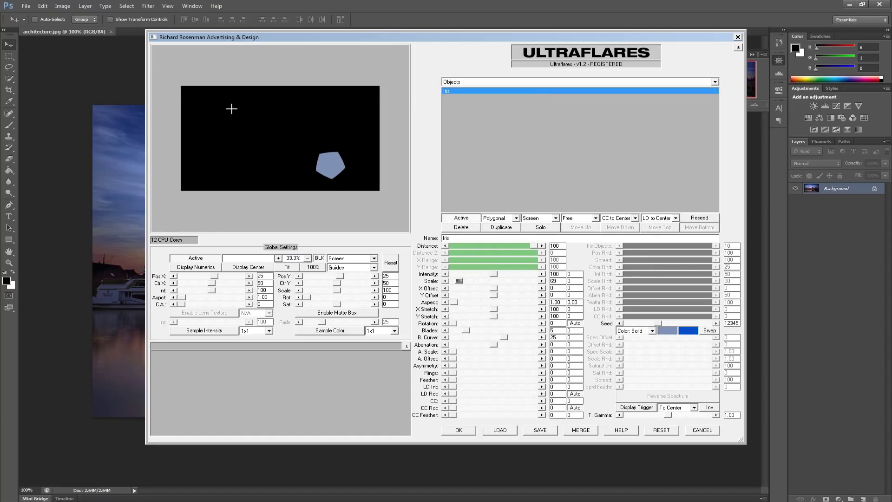
{"action": "left_click_drag", "start_coordinate": [232, 104], "coordinate": [217, 115]}
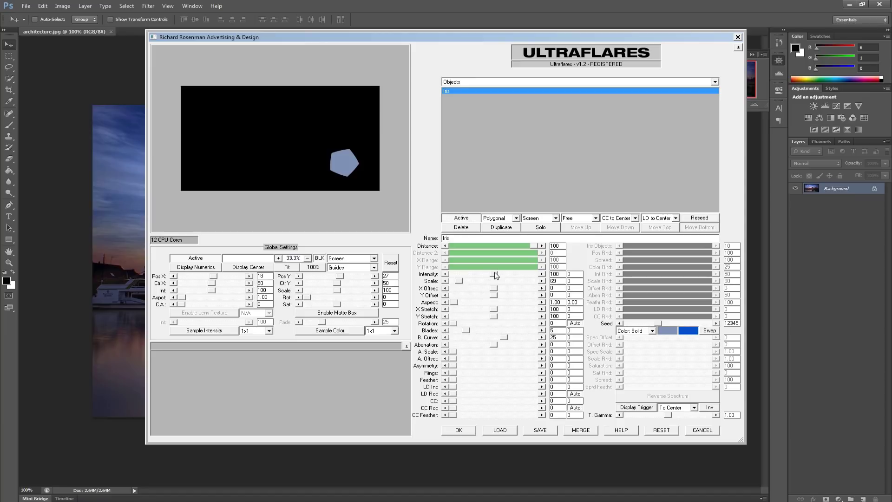
{"action": "left_click_drag", "start_coordinate": [496, 275], "coordinate": [465, 282]}
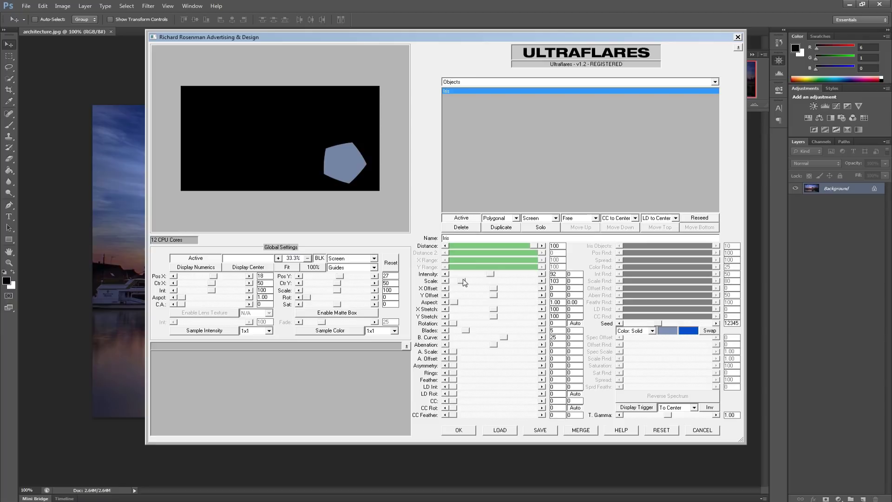
{"action": "left_click_drag", "start_coordinate": [463, 280], "coordinate": [464, 280]}
- Switch the iris shape to Circular and back to Polygonal
{"action": "left_click", "coordinate": [515, 218]}
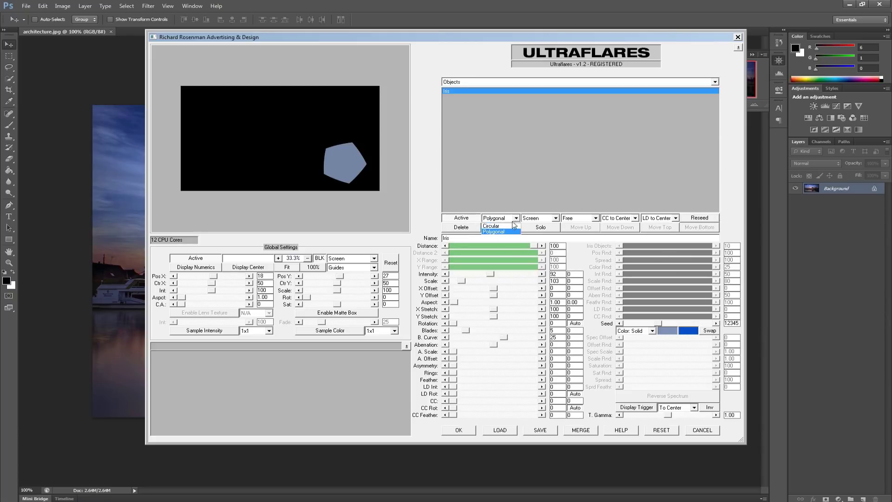
{"action": "left_click", "coordinate": [510, 226]}
{"action": "left_click", "coordinate": [516, 218]}
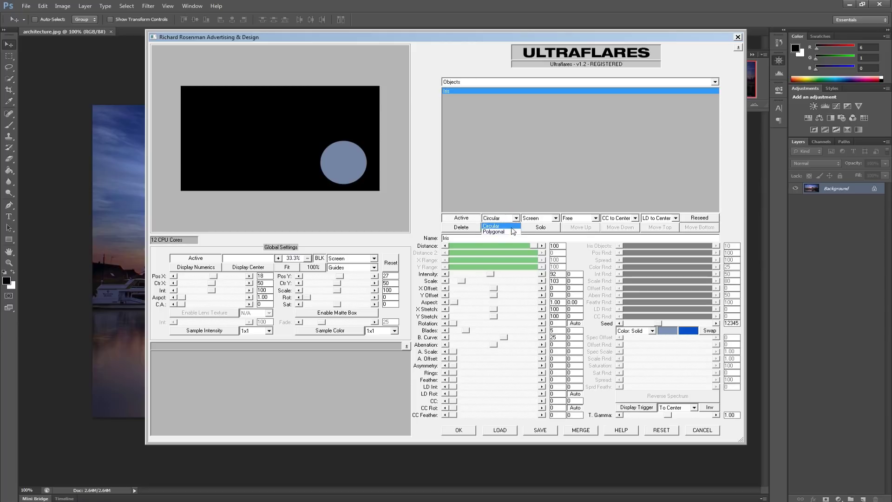
{"action": "left_click", "coordinate": [516, 231]}
- Examine the iris's LD and CC direction options, leaving both set to Center
{"action": "left_click", "coordinate": [660, 219]}
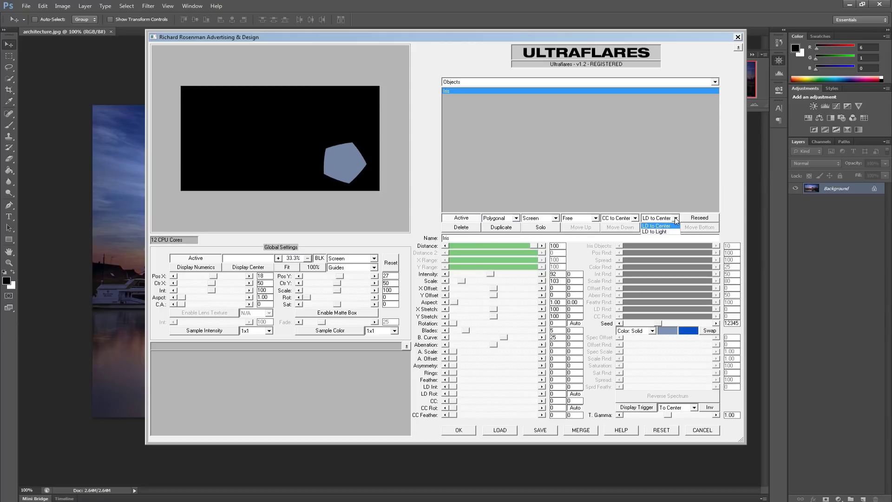
{"action": "left_click", "coordinate": [652, 220]}
{"action": "left_click", "coordinate": [637, 218]}
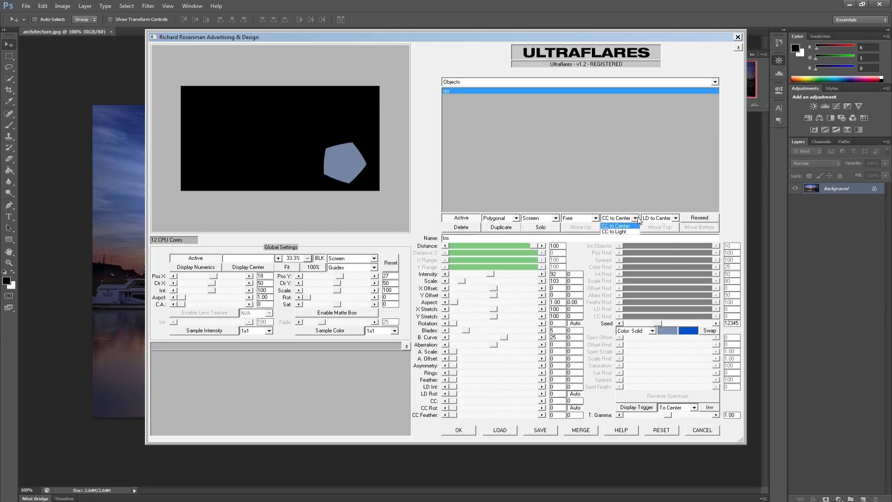
{"action": "left_click", "coordinate": [639, 219]}
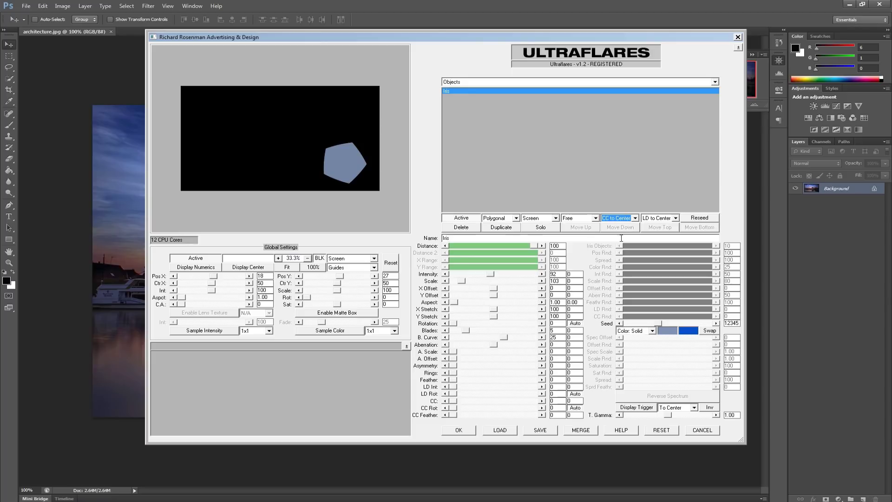
- Set the iris's intensity and scale to 100
{"action": "mouse_move", "coordinate": [490, 274]}
{"action": "left_mouse_down"}
{"action": "mouse_move", "coordinate": [470, 274]}
{"action": "mouse_move", "coordinate": [534, 275]}
{"action": "mouse_move", "coordinate": [461, 276]}
{"action": "mouse_move", "coordinate": [497, 279]}
{"action": "left_mouse_up"}
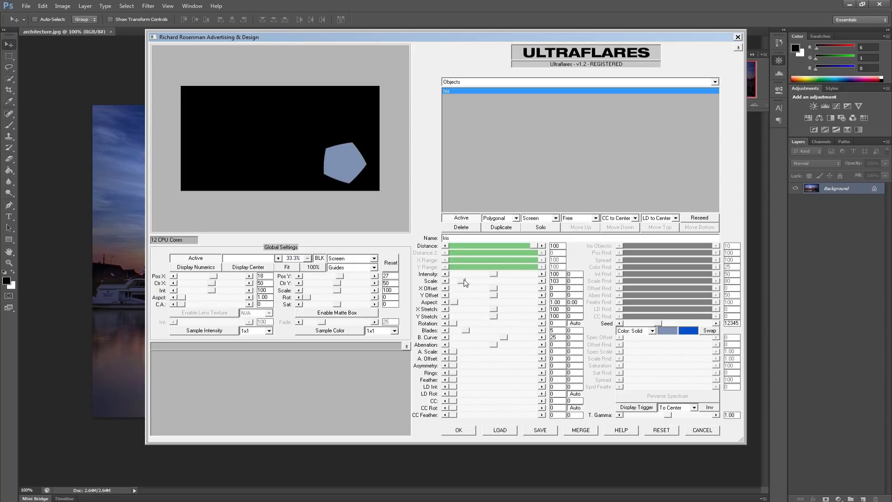
{"action": "left_click_drag", "start_coordinate": [465, 282], "coordinate": [463, 283]}
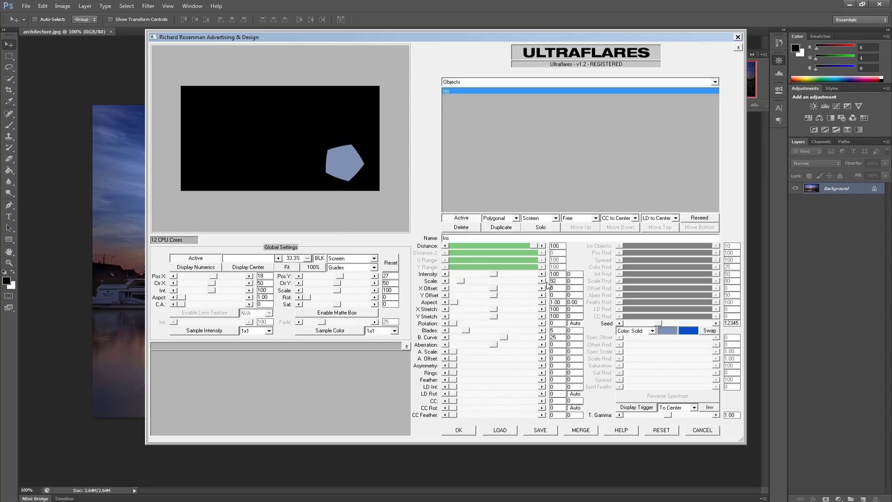
{"action": "left_click_drag", "start_coordinate": [558, 281], "coordinate": [547, 282]}
{"action": "type", "text": "100"}
{"action": "left_click", "coordinate": [561, 274]}
- Try the iris's X and Y offsets and an aspect of 1.72, and restore the offsets to 0 and aspect to 1.00
{"action": "mouse_move", "coordinate": [494, 288]}
{"action": "left_mouse_down"}
{"action": "mouse_move", "coordinate": [488, 295]}
{"action": "mouse_move", "coordinate": [499, 295]}
{"action": "mouse_move", "coordinate": [488, 295]}
{"action": "mouse_move", "coordinate": [497, 295]}
{"action": "left_mouse_up"}
{"action": "left_click_drag", "start_coordinate": [459, 304], "coordinate": [457, 303]}
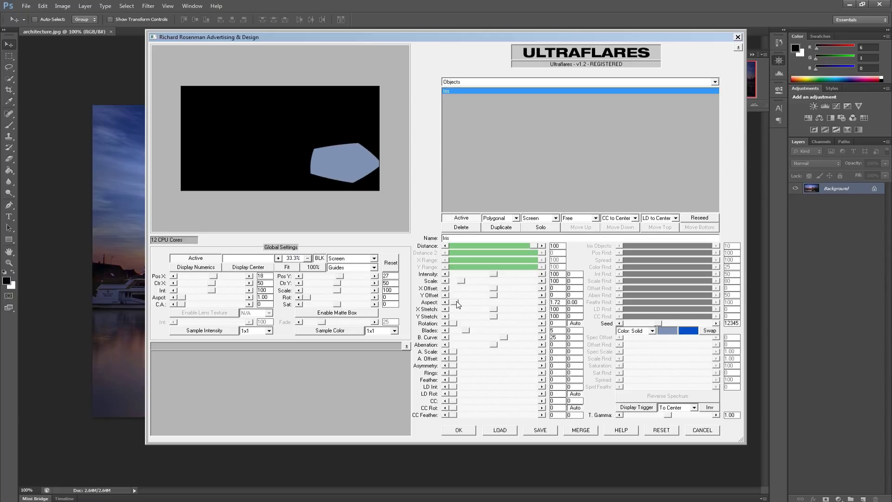
{"action": "left_click_drag", "start_coordinate": [562, 302], "coordinate": [549, 304]}
{"action": "type", "text": "1"}
{"action": "left_click", "coordinate": [562, 309]}
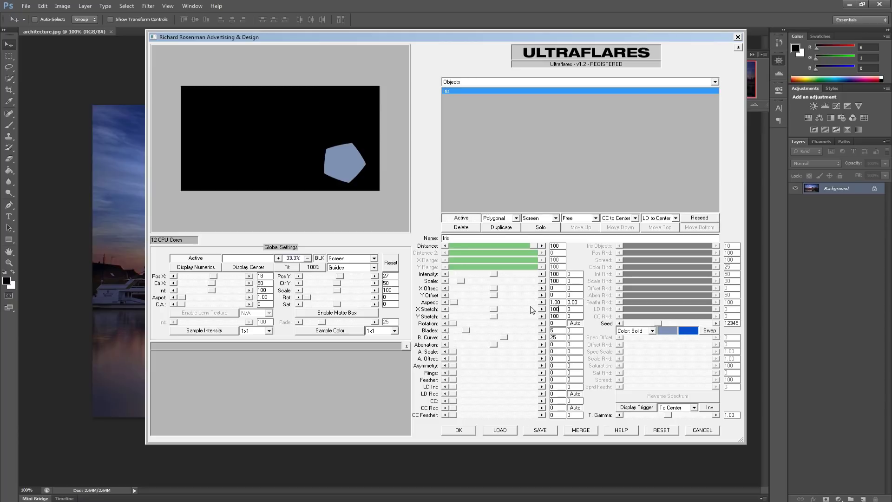
- Try X Stretch 166 and Y Stretch 82 on the iris with different light positions, and reset both stretches to 100
{"action": "mouse_move", "coordinate": [494, 309]}
{"action": "left_mouse_down"}
{"action": "mouse_move", "coordinate": [476, 310]}
{"action": "mouse_move", "coordinate": [520, 309]}
{"action": "mouse_move", "coordinate": [504, 317]}
{"action": "mouse_move", "coordinate": [523, 317]}
{"action": "mouse_move", "coordinate": [476, 317]}
{"action": "mouse_move", "coordinate": [487, 317]}
{"action": "left_mouse_up"}
{"action": "left_click_drag", "start_coordinate": [246, 102], "coordinate": [218, 113]}
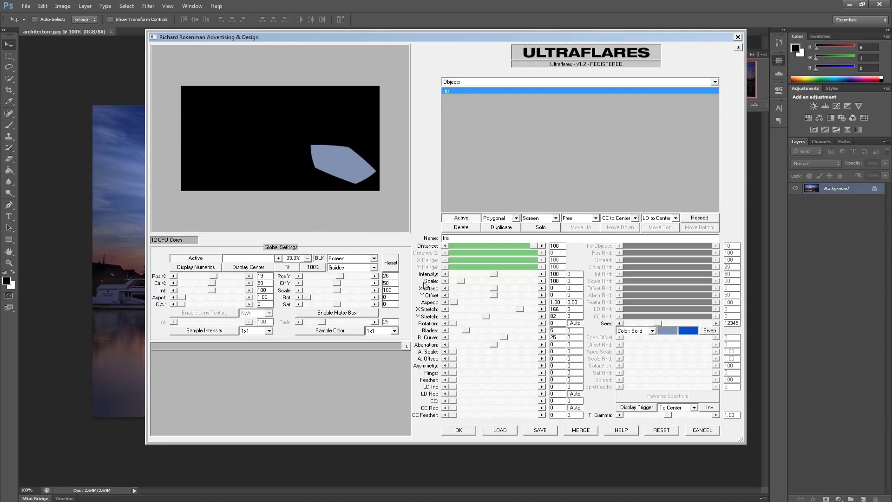
{"action": "left_click", "coordinate": [578, 323]}
{"action": "left_click", "coordinate": [577, 323]}
{"action": "double_click", "coordinate": [561, 309]}
{"action": "type", "text": "100"}
{"action": "double_click", "coordinate": [561, 316]}
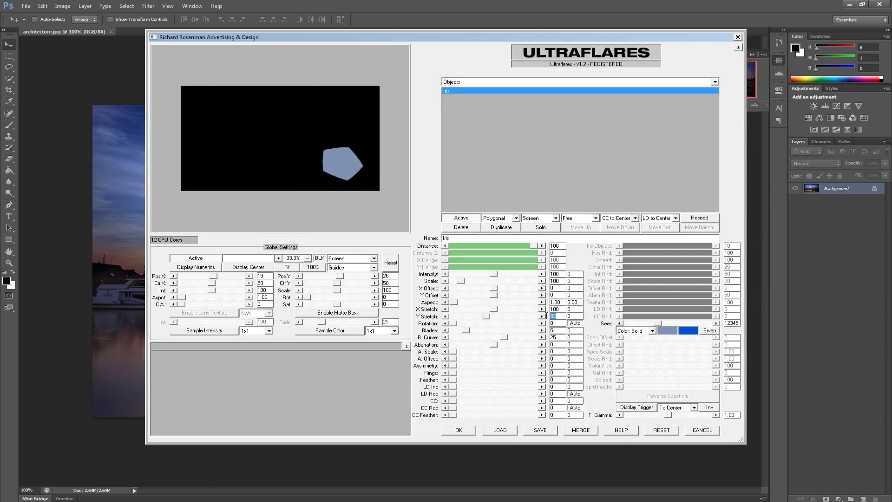
{"action": "type", "text": "100"}
- Try the iris's rotation, blade count and blade curve, and restore them to 0, 5 and 25
{"action": "mouse_move", "coordinate": [456, 324]}
{"action": "left_mouse_down"}
{"action": "mouse_move", "coordinate": [539, 326]}
{"action": "mouse_move", "coordinate": [446, 323]}
{"action": "left_mouse_up"}
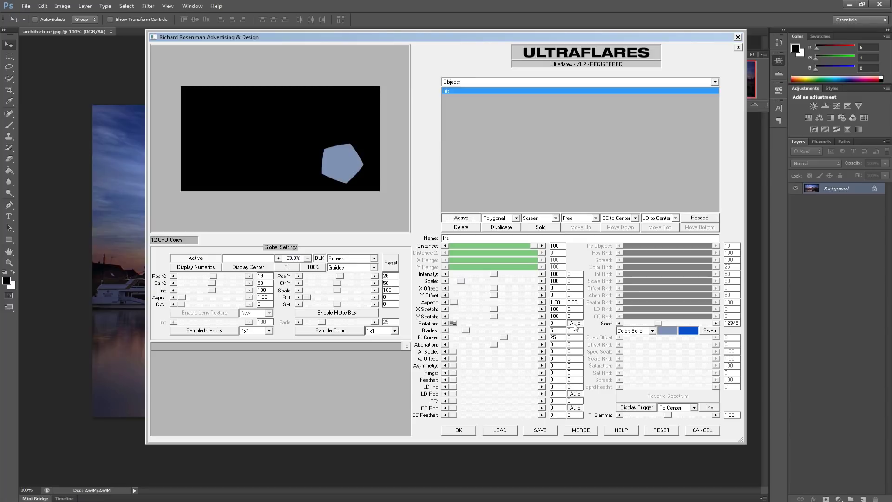
{"action": "left_click_drag", "start_coordinate": [260, 109], "coordinate": [221, 121]}
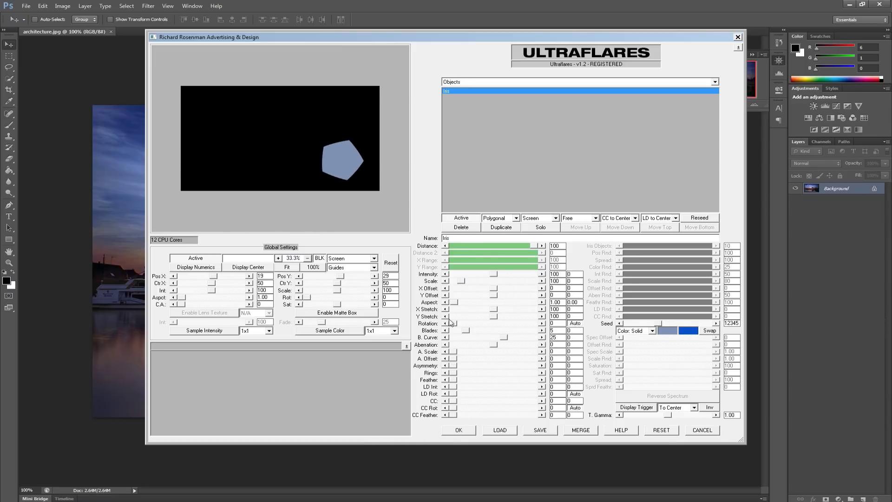
{"action": "left_click_drag", "start_coordinate": [467, 332], "coordinate": [495, 338]}
{"action": "mouse_move", "coordinate": [496, 338]}
{"action": "left_mouse_down"}
{"action": "mouse_move", "coordinate": [539, 337]}
{"action": "mouse_move", "coordinate": [453, 337]}
{"action": "mouse_move", "coordinate": [508, 342]}
{"action": "left_mouse_up"}
- Try Aberration and A. Scale at 100 with A. Offset at 24 on the iris, and reset all three to 0
{"action": "left_click_drag", "start_coordinate": [494, 345], "coordinate": [536, 346]}
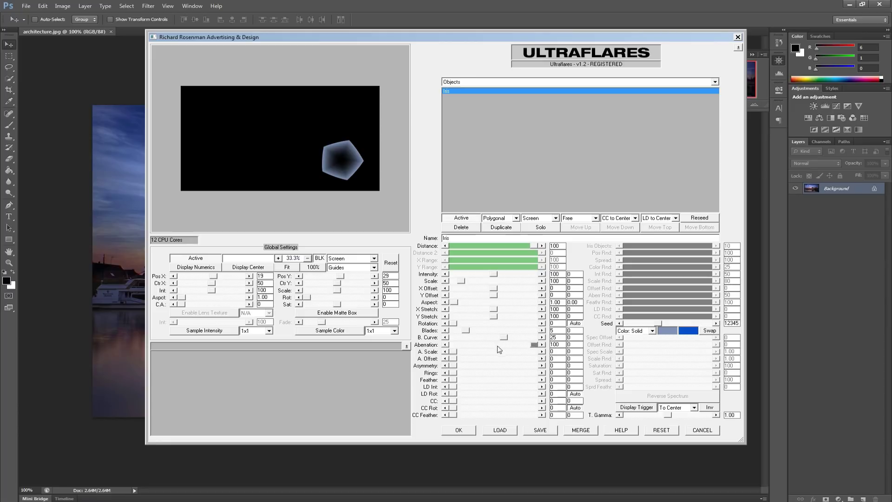
{"action": "left_click_drag", "start_coordinate": [452, 355], "coordinate": [534, 356]}
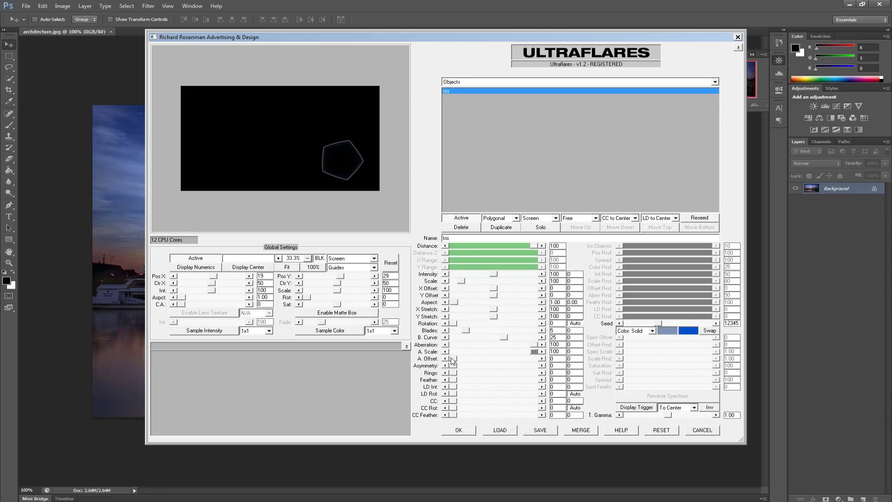
{"action": "left_click_drag", "start_coordinate": [453, 358], "coordinate": [473, 360]}
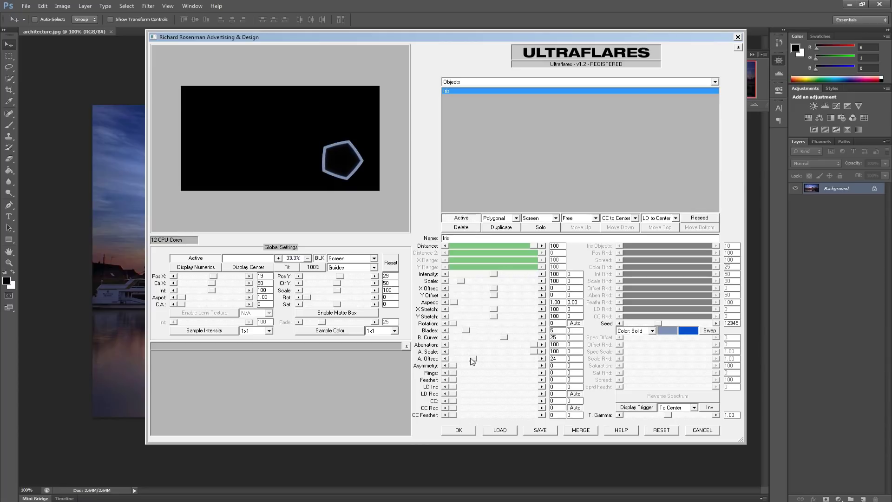
{"action": "mouse_move", "coordinate": [532, 352]}
{"action": "left_mouse_down"}
{"action": "mouse_move", "coordinate": [511, 345]}
{"action": "mouse_move", "coordinate": [533, 347]}
{"action": "left_mouse_up"}
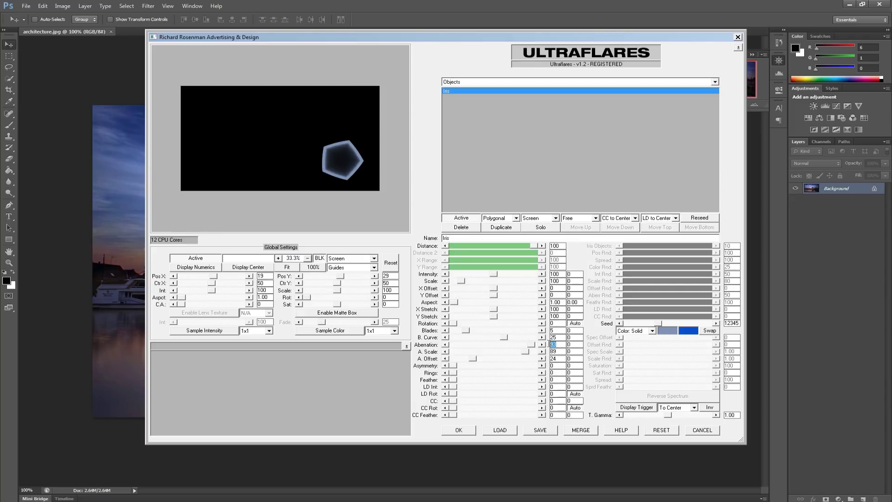
{"action": "key", "text": "Tab"}
{"action": "key", "text": "Tab"}
{"action": "type", "text": "0"}
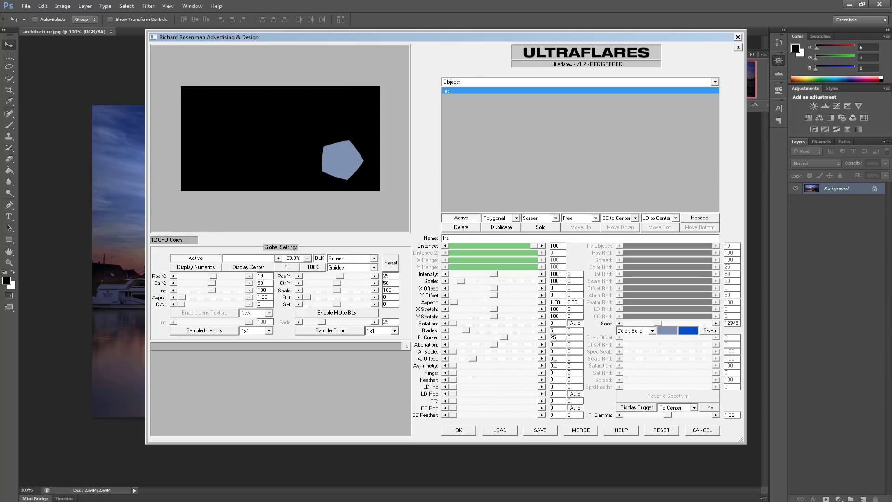
- Try an asymmetry of 17 on the iris in Circular and Polygonal shapes, and restore Polygonal with an asymmetry of 0
{"action": "left_click_drag", "start_coordinate": [454, 367], "coordinate": [468, 366]}
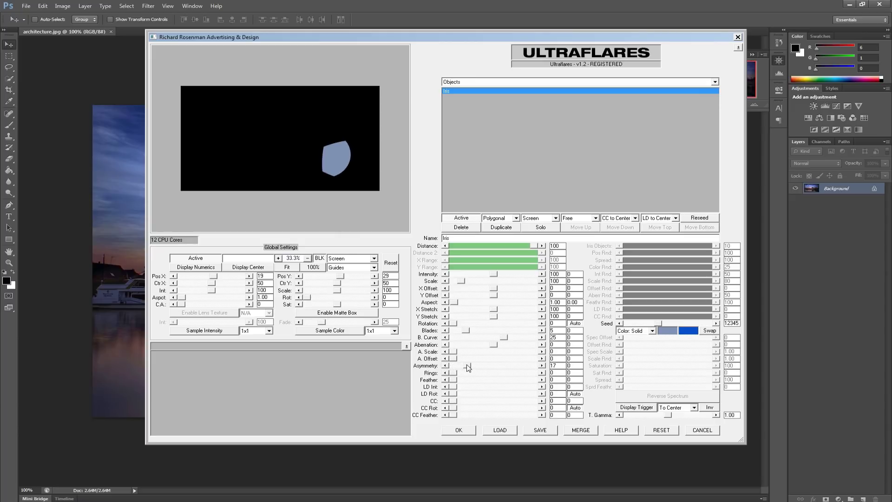
{"action": "left_click_drag", "start_coordinate": [249, 124], "coordinate": [224, 157]}
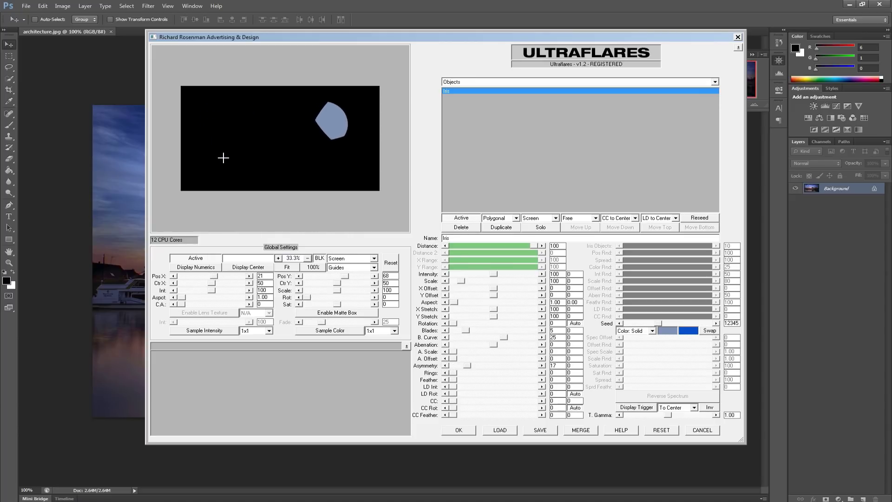
{"action": "left_click", "coordinate": [510, 219]}
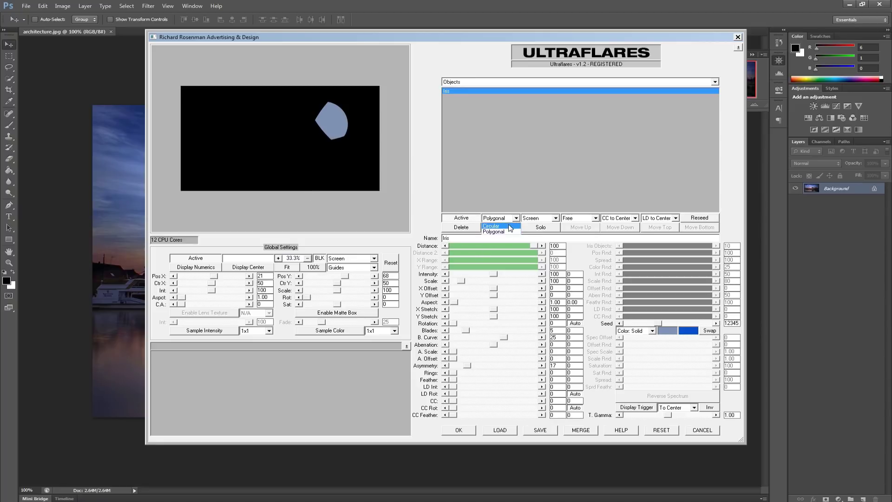
{"action": "left_click", "coordinate": [510, 224]}
{"action": "left_click", "coordinate": [510, 218]}
{"action": "left_click", "coordinate": [509, 231]}
{"action": "mouse_move", "coordinate": [467, 366]}
{"action": "left_mouse_down"}
{"action": "mouse_move", "coordinate": [450, 367]}
{"action": "mouse_move", "coordinate": [540, 374]}
{"action": "mouse_move", "coordinate": [454, 372]}
{"action": "mouse_move", "coordinate": [455, 380]}
{"action": "mouse_move", "coordinate": [485, 380]}
{"action": "mouse_move", "coordinate": [453, 381]}
{"action": "left_mouse_up"}
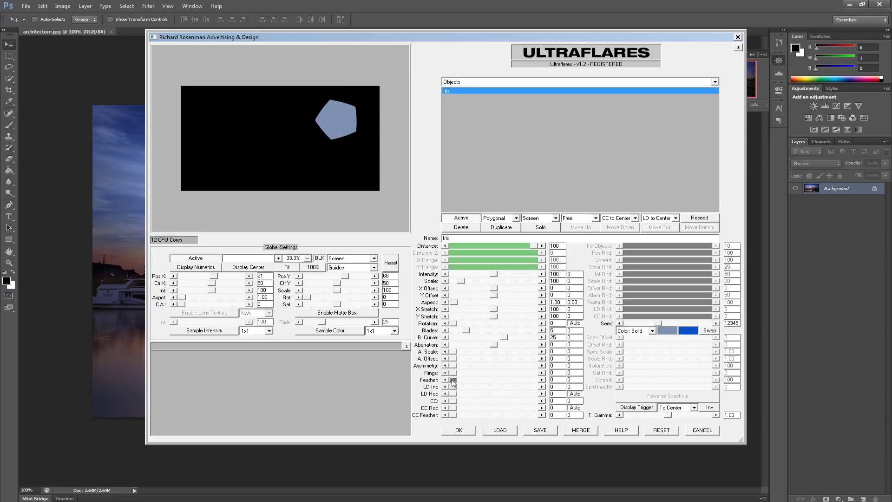
- Try an LD Int of 100 with LD to Center on the iris, varying the light position, LD rotation and its Auto option
{"action": "left_click_drag", "start_coordinate": [455, 389], "coordinate": [539, 383]}
{"action": "left_click_drag", "start_coordinate": [288, 127], "coordinate": [221, 119]}
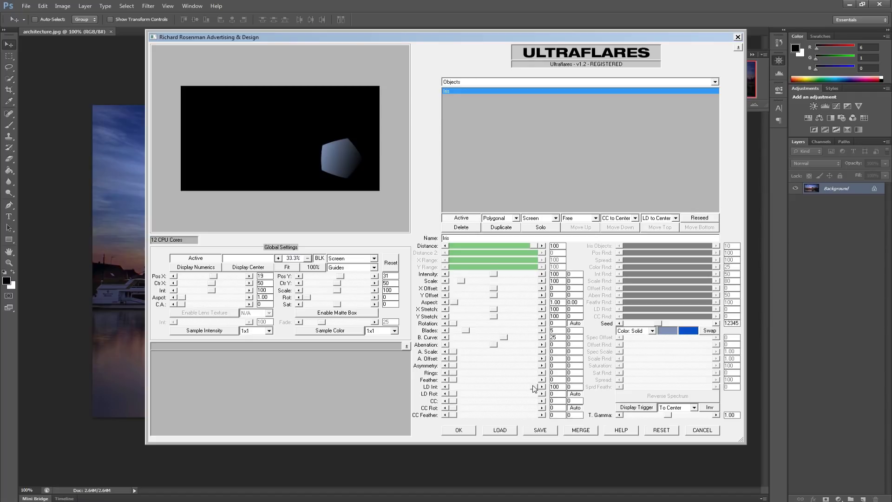
{"action": "left_click", "coordinate": [675, 217]}
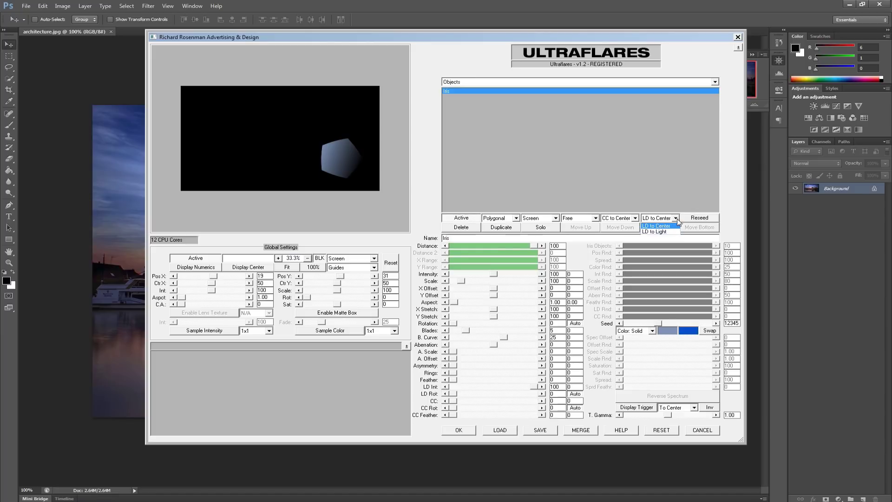
{"action": "left_click", "coordinate": [678, 221]}
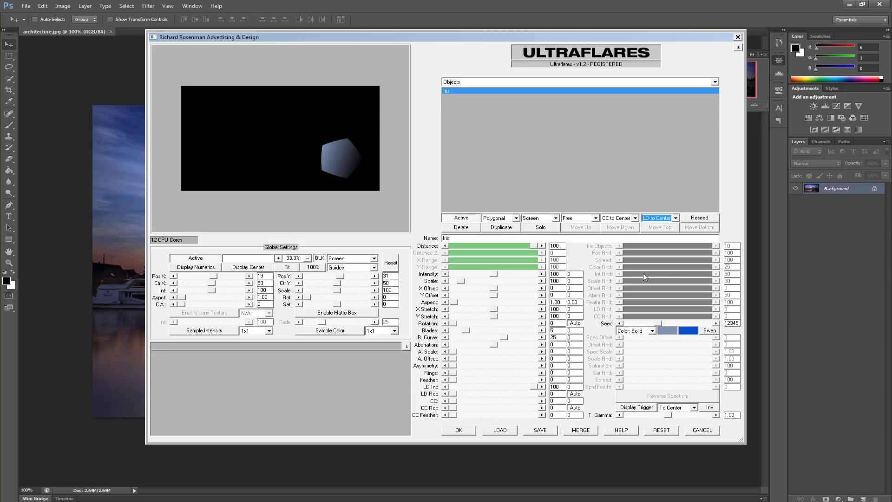
{"action": "mouse_move", "coordinate": [458, 396]}
{"action": "left_mouse_down"}
{"action": "mouse_move", "coordinate": [539, 394]}
{"action": "mouse_move", "coordinate": [445, 392]}
{"action": "left_mouse_up"}
{"action": "left_click", "coordinate": [576, 395]}
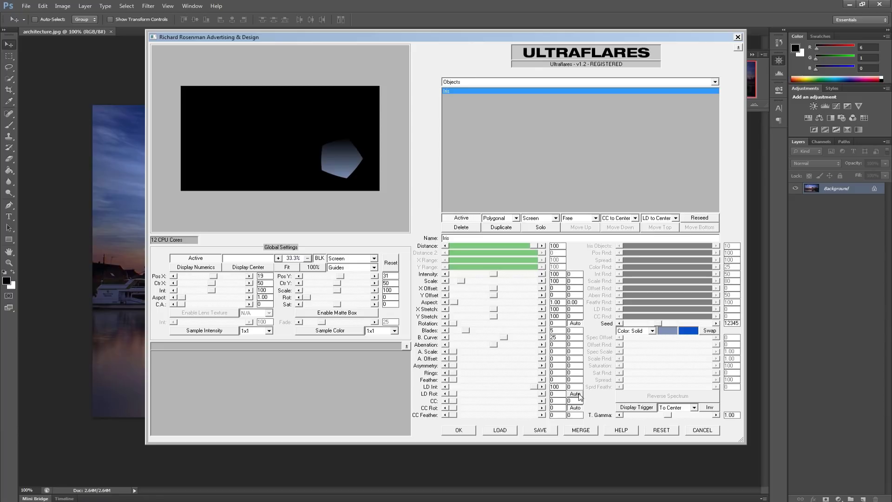
{"action": "left_click_drag", "start_coordinate": [243, 122], "coordinate": [219, 120]}
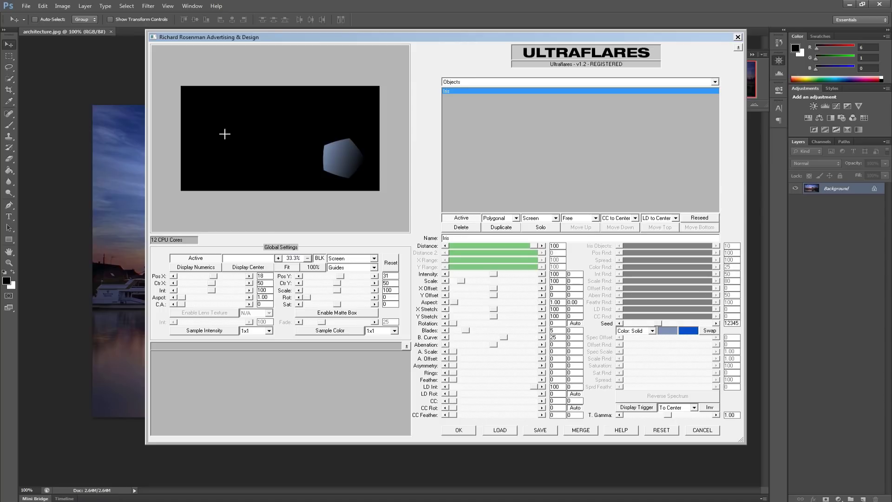
- Reset LD Int to 0, set CC to 20 with CC to Center on the iris, and move the light to about 17, 27
{"action": "left_click_drag", "start_coordinate": [533, 387], "coordinate": [469, 403]}
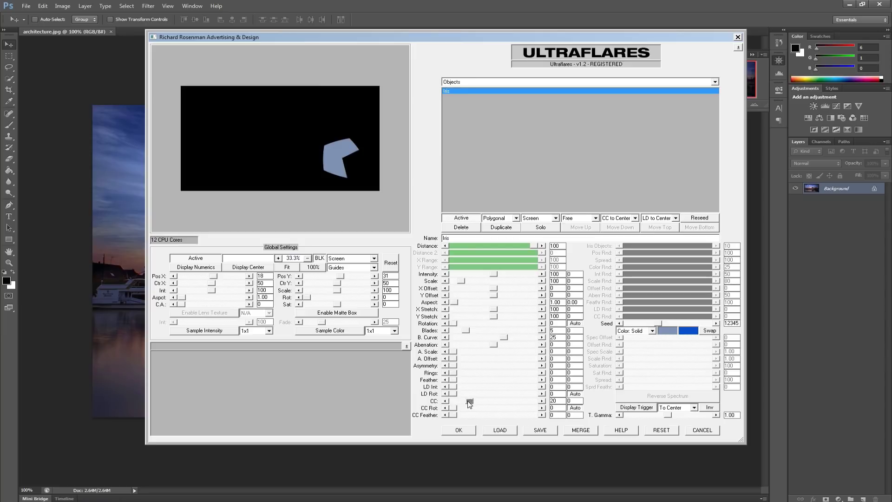
{"action": "left_click_drag", "start_coordinate": [239, 114], "coordinate": [221, 125]}
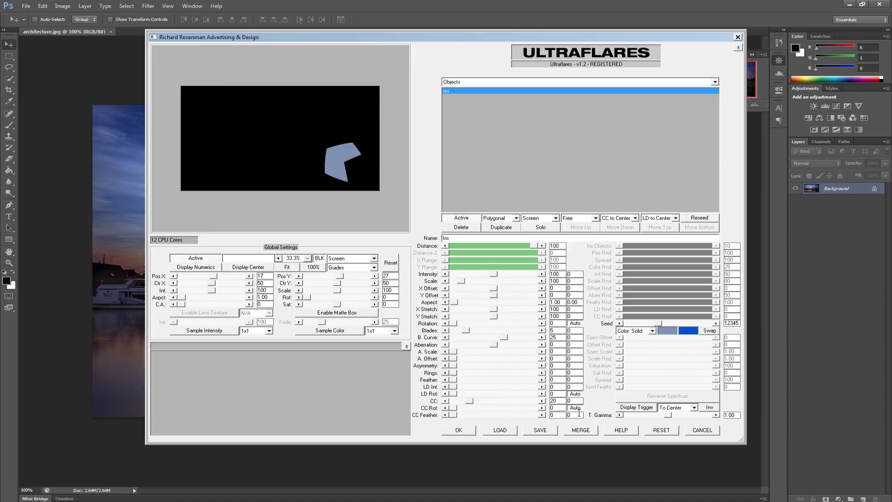
{"action": "left_click", "coordinate": [636, 219]}
{"action": "left_click", "coordinate": [636, 219]}
- Try the iris's CC rotation, its Auto option and CC Feather with different light positions, and restore CC to 0
{"action": "mouse_move", "coordinate": [453, 409]}
{"action": "left_mouse_down"}
{"action": "mouse_move", "coordinate": [541, 408]}
{"action": "mouse_move", "coordinate": [444, 407]}
{"action": "left_mouse_up"}
{"action": "left_click", "coordinate": [575, 408]}
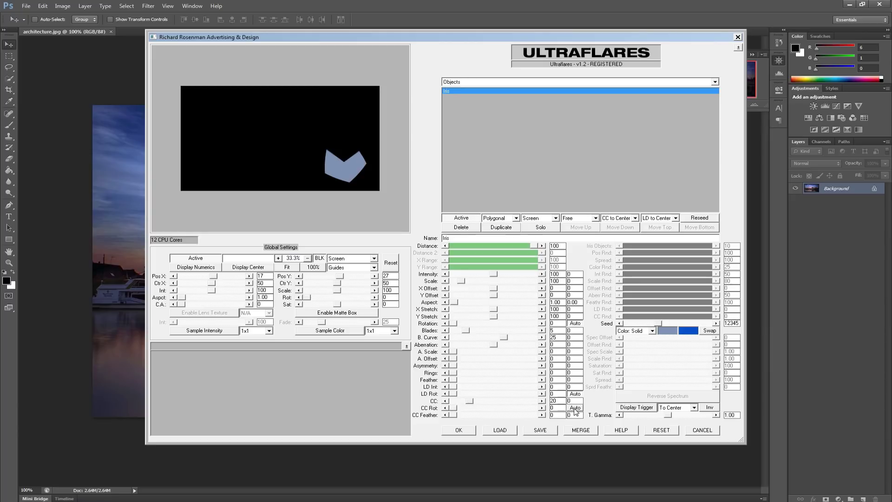
{"action": "left_click_drag", "start_coordinate": [268, 112], "coordinate": [208, 111]}
{"action": "left_click", "coordinate": [574, 408]}
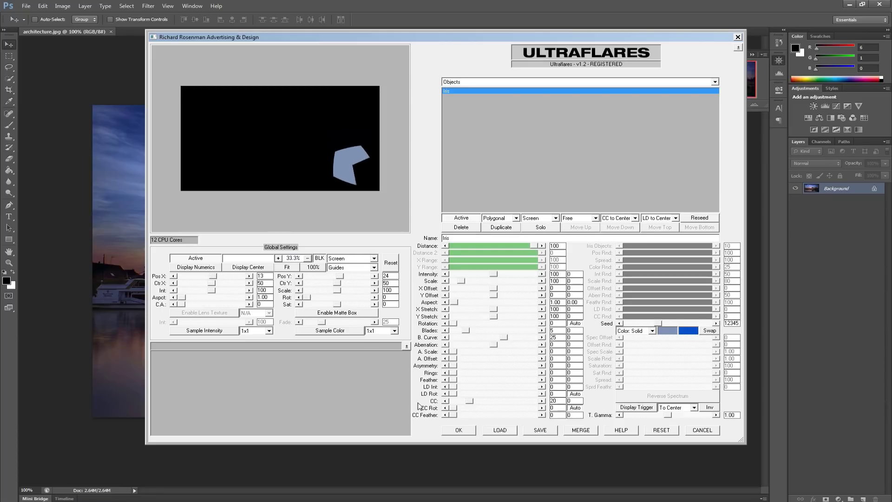
{"action": "mouse_move", "coordinate": [451, 415]}
{"action": "left_mouse_down"}
{"action": "mouse_move", "coordinate": [499, 401]}
{"action": "mouse_move", "coordinate": [470, 414]}
{"action": "mouse_move", "coordinate": [497, 416]}
{"action": "mouse_move", "coordinate": [453, 416]}
{"action": "mouse_move", "coordinate": [487, 400]}
{"action": "mouse_move", "coordinate": [449, 400]}
{"action": "left_mouse_up"}
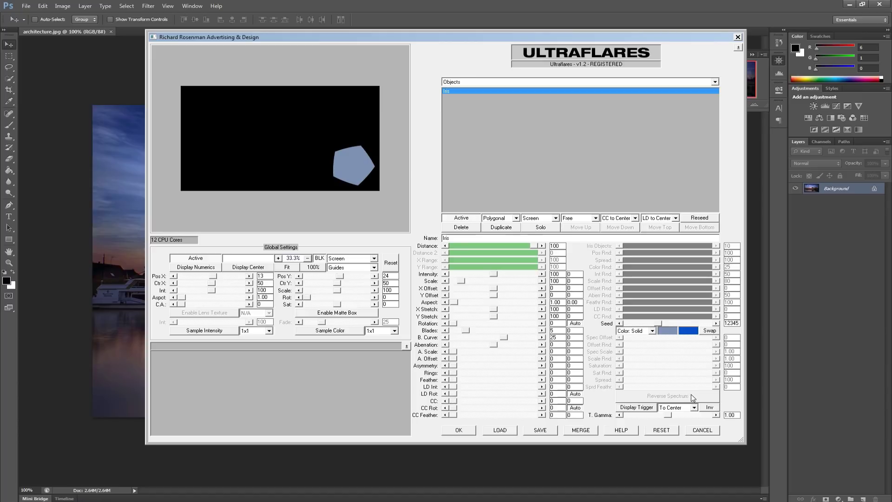
- Keep the iris's color mode on Solid and change its first color to bright green 4ff78b
{"action": "left_click", "coordinate": [652, 331]}
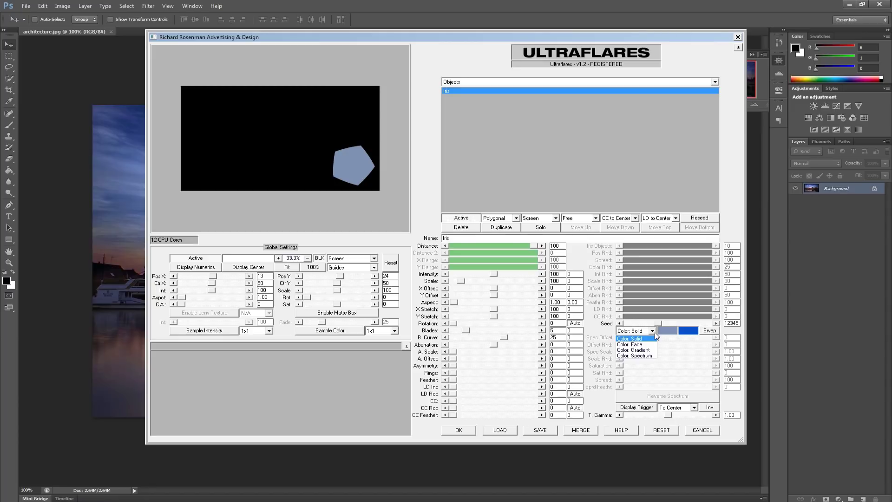
{"action": "left_click", "coordinate": [652, 339]}
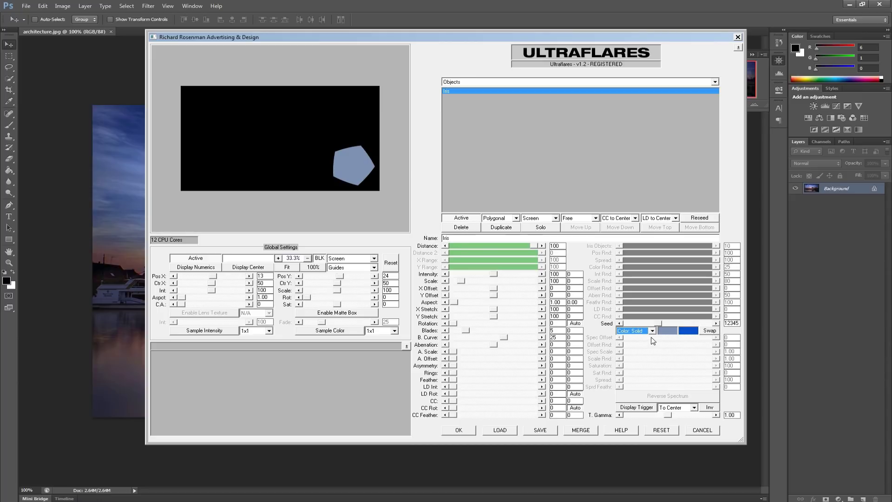
{"action": "left_click", "coordinate": [667, 330]}
{"action": "double_click", "coordinate": [488, 225]}
{"action": "left_click", "coordinate": [450, 208]}
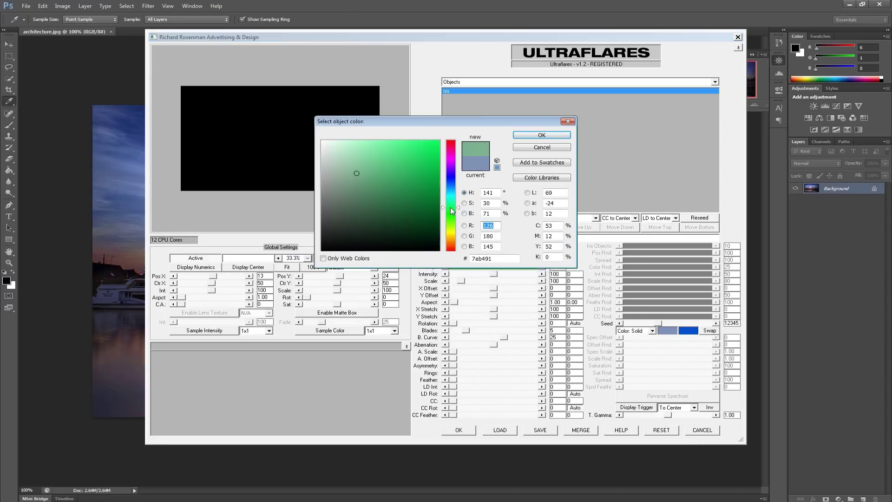
{"action": "left_click_drag", "start_coordinate": [411, 155], "coordinate": [402, 143]}
{"action": "left_click", "coordinate": [522, 135]}
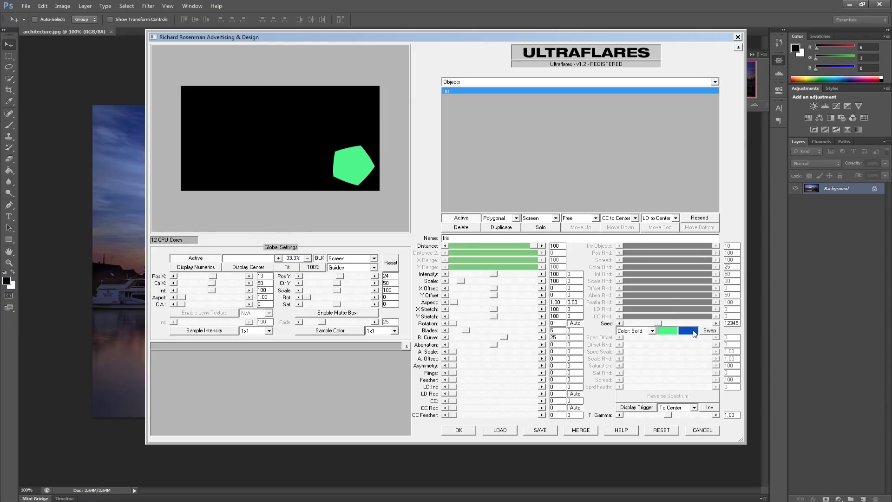
- Try the Fade and Gradient color modes with the light at about 14, 25, and set the iris's color mode to Spectrum
{"action": "left_click", "coordinate": [652, 331]}
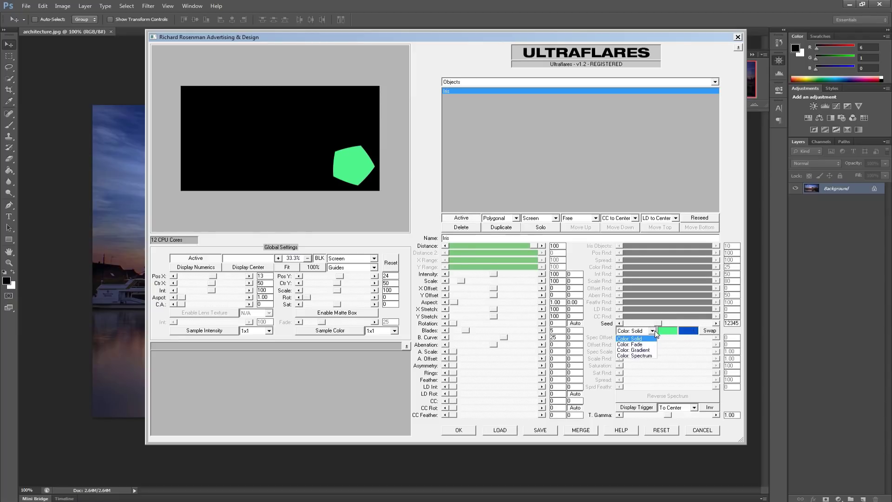
{"action": "left_click", "coordinate": [648, 345]}
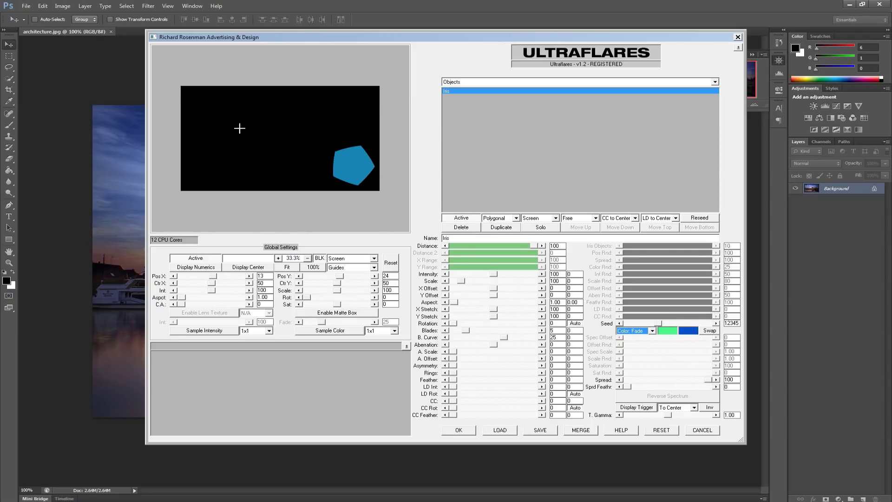
{"action": "mouse_move", "coordinate": [201, 102]}
{"action": "left_mouse_down"}
{"action": "mouse_move", "coordinate": [297, 144]}
{"action": "mouse_move", "coordinate": [176, 97]}
{"action": "mouse_move", "coordinate": [268, 138]}
{"action": "mouse_move", "coordinate": [200, 107]}
{"action": "mouse_move", "coordinate": [211, 113]}
{"action": "left_mouse_up"}
{"action": "left_click", "coordinate": [652, 330]}
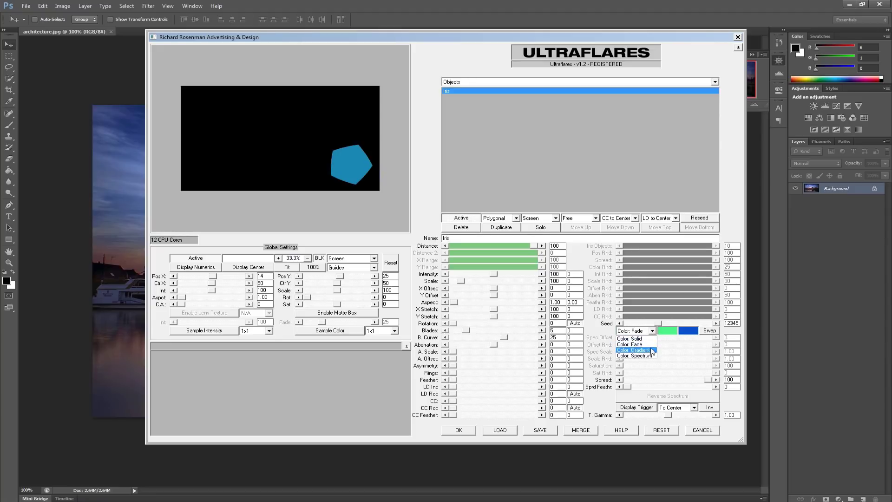
{"action": "left_click", "coordinate": [652, 352]}
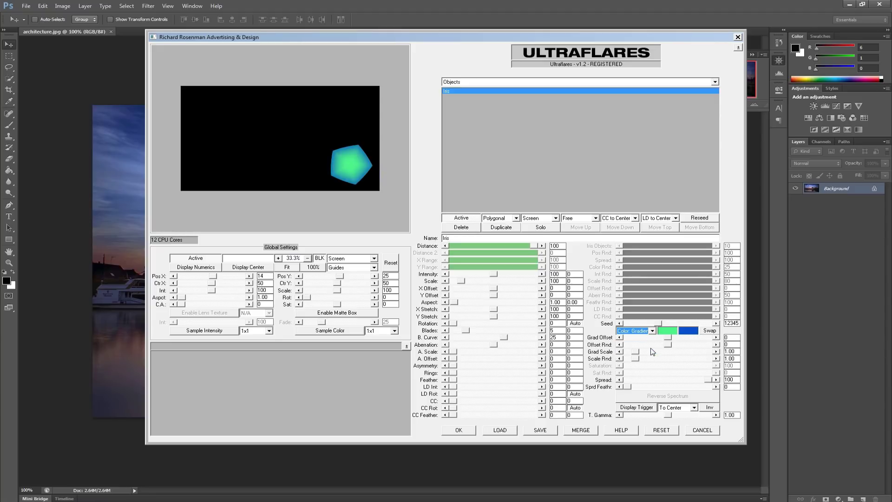
{"action": "left_click", "coordinate": [652, 330]}
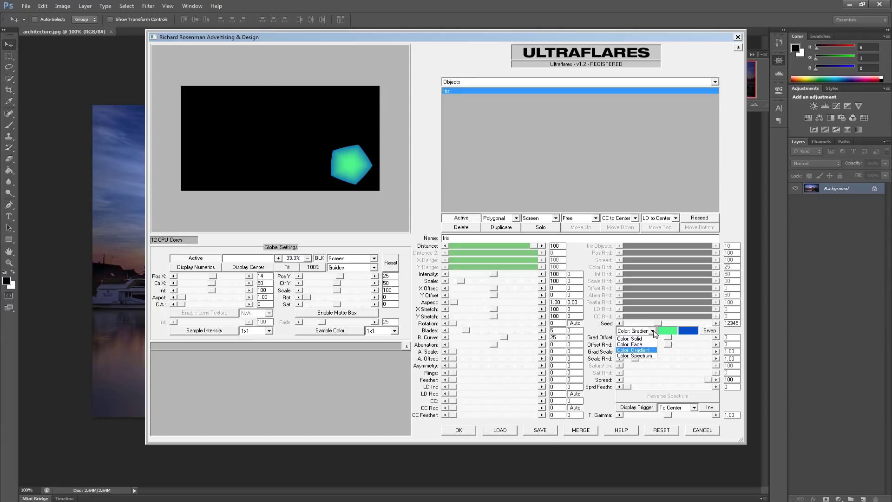
{"action": "left_click", "coordinate": [652, 357]}
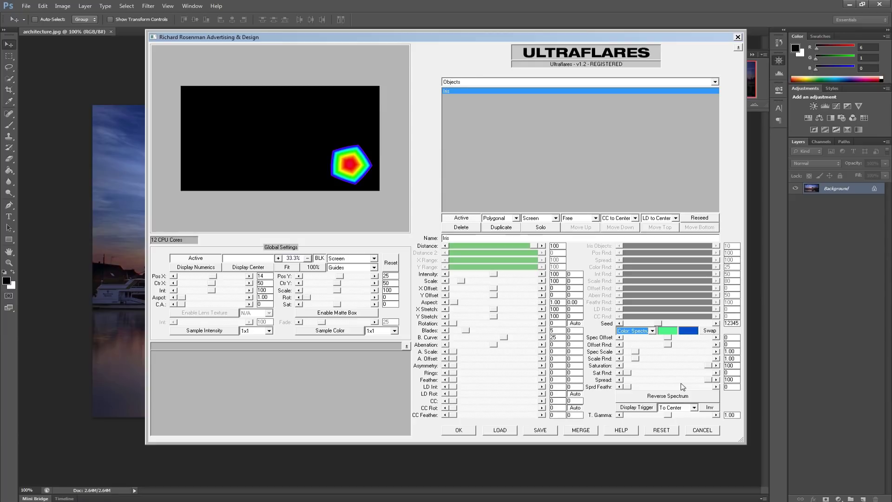
- Try a Spec Offset of -50, then the spectrum scale and saturation, restoring them to 0, 1.00 and 100
{"action": "mouse_move", "coordinate": [667, 337]}
{"action": "left_mouse_down"}
{"action": "mouse_move", "coordinate": [706, 338]}
{"action": "mouse_move", "coordinate": [643, 341]}
{"action": "mouse_move", "coordinate": [662, 340]}
{"action": "left_mouse_up"}
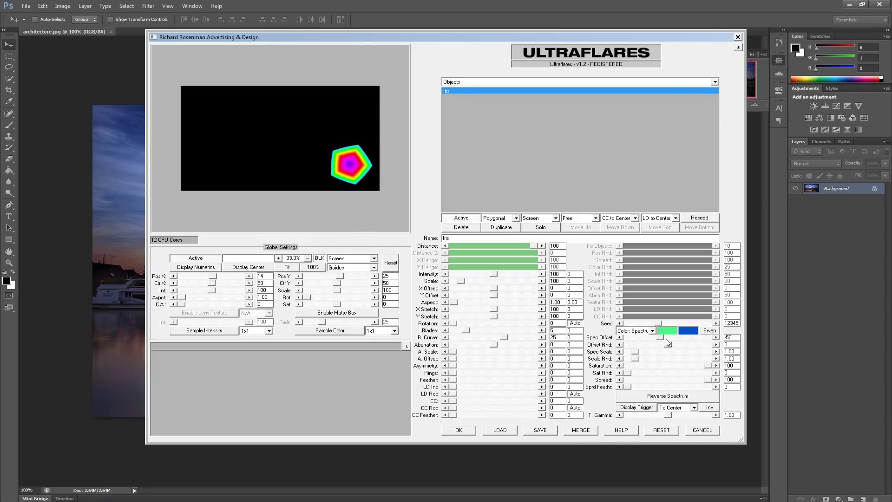
{"action": "double_click", "coordinate": [732, 338]}
{"action": "type", "text": "0"}
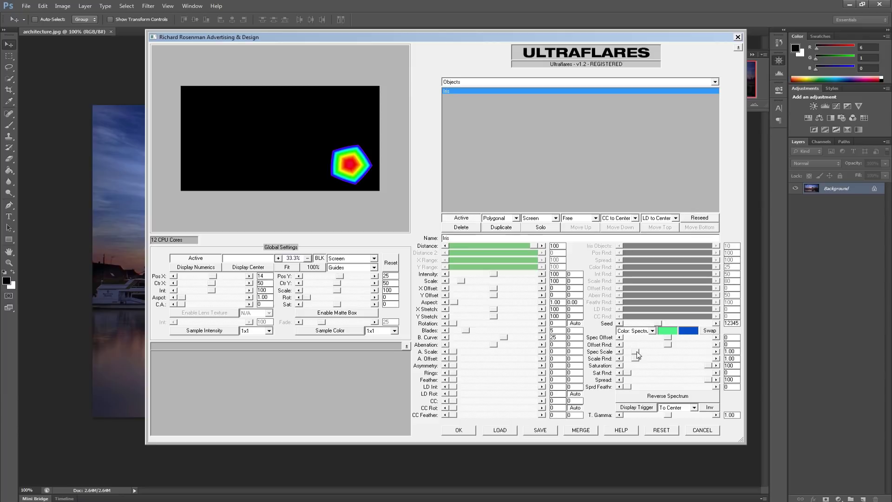
{"action": "mouse_move", "coordinate": [637, 354]}
{"action": "left_mouse_down"}
{"action": "mouse_move", "coordinate": [709, 356]}
{"action": "mouse_move", "coordinate": [636, 356]}
{"action": "left_mouse_up"}
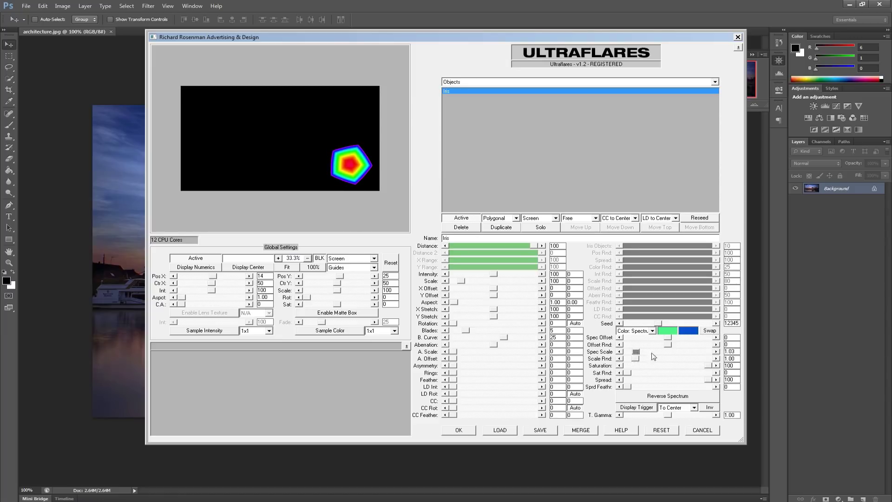
{"action": "left_click", "coordinate": [730, 345]}
{"action": "mouse_move", "coordinate": [708, 365]}
{"action": "left_mouse_down"}
{"action": "mouse_move", "coordinate": [622, 369]}
{"action": "mouse_move", "coordinate": [708, 367]}
{"action": "left_mouse_up"}
- Change the iris's first color to white and set the color spread to 71
{"action": "left_click", "coordinate": [666, 331]}
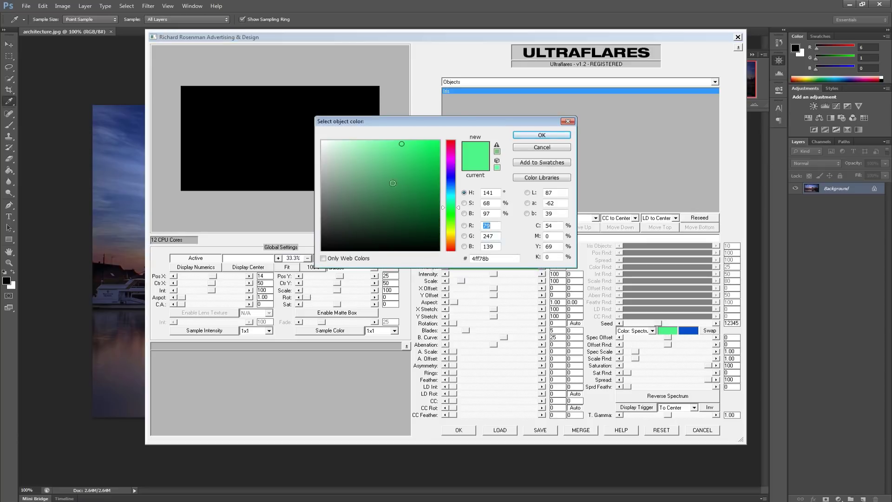
{"action": "left_click", "coordinate": [322, 141]}
{"action": "left_click", "coordinate": [523, 135]}
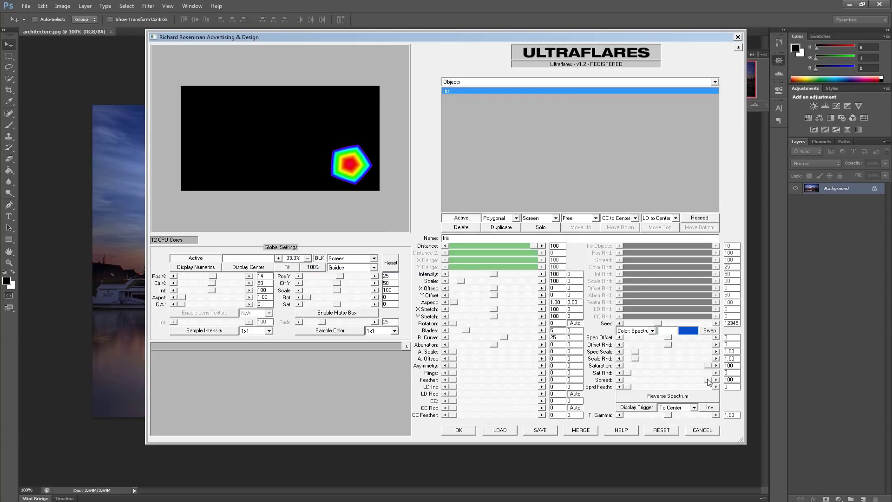
{"action": "left_click_drag", "start_coordinate": [708, 380], "coordinate": [683, 390]}
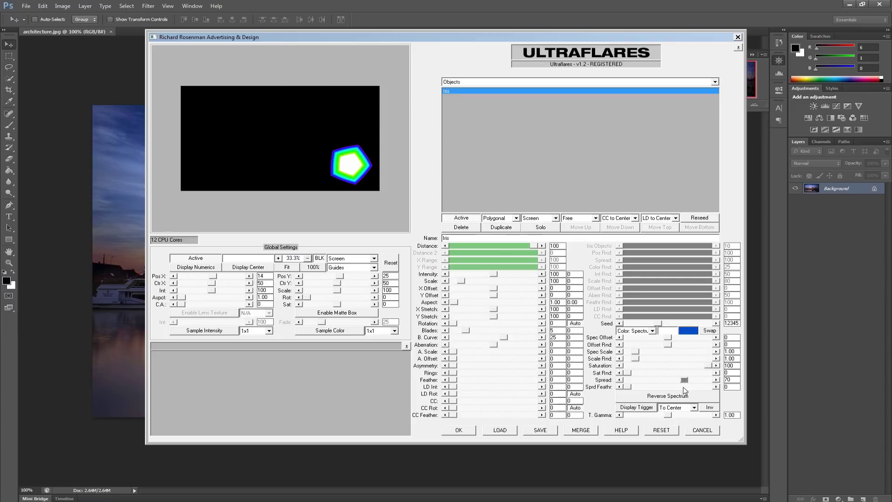
{"action": "mouse_move", "coordinate": [686, 383]}
{"action": "left_mouse_down"}
{"action": "mouse_move", "coordinate": [633, 383]}
{"action": "mouse_move", "coordinate": [708, 383]}
{"action": "mouse_move", "coordinate": [685, 384]}
{"action": "left_mouse_up"}
- Compare the white-centered iris in the Gradient and Fade color modes, and return it to Spectrum
{"action": "left_click", "coordinate": [651, 330]}
{"action": "left_click", "coordinate": [650, 331]}
{"action": "left_click", "coordinate": [648, 350]}
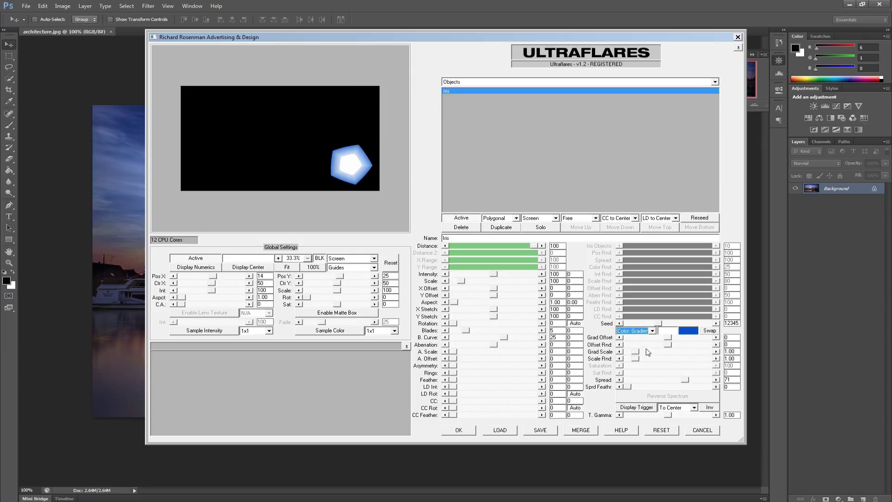
{"action": "left_click", "coordinate": [652, 331]}
{"action": "left_click", "coordinate": [651, 344]}
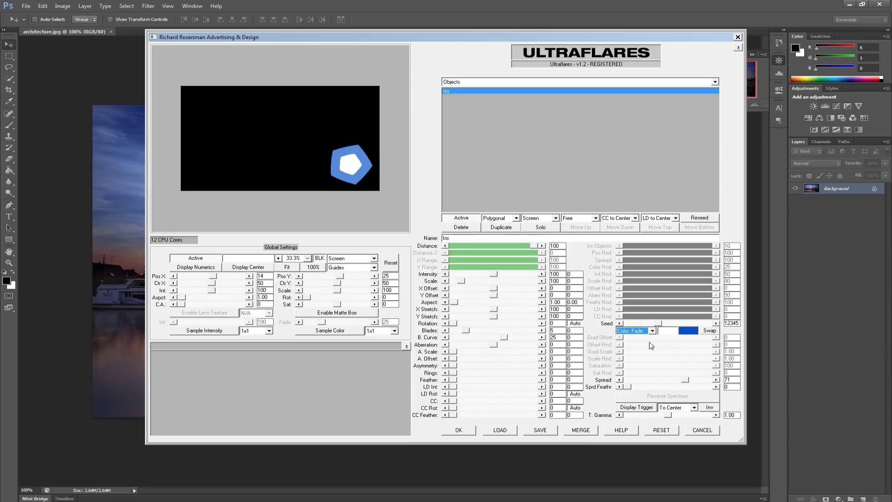
{"action": "left_click", "coordinate": [652, 331]}
{"action": "left_click", "coordinate": [649, 355]}
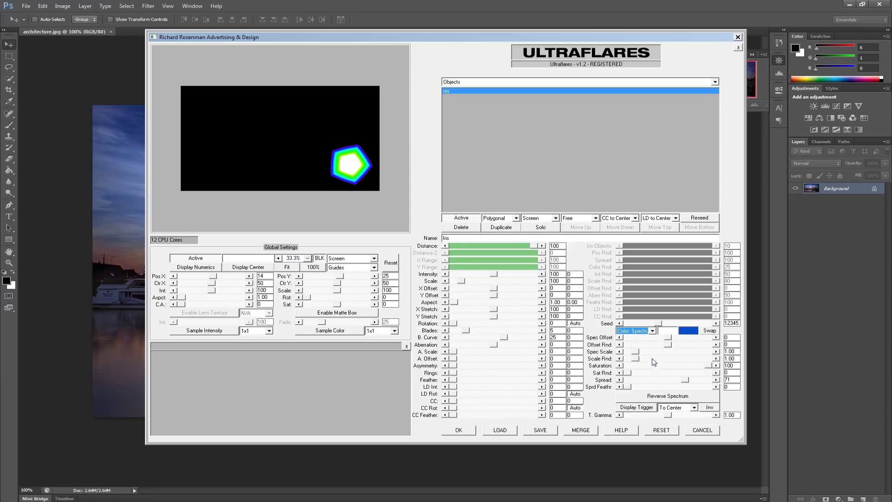
- Try the spread feather, restore the spread to 100, and turn Reverse Spectrum on and off again
{"action": "mouse_move", "coordinate": [628, 387]}
{"action": "left_mouse_down"}
{"action": "mouse_move", "coordinate": [698, 380]}
{"action": "mouse_move", "coordinate": [627, 387]}
{"action": "left_mouse_up"}
{"action": "left_click_drag", "start_coordinate": [696, 380], "coordinate": [711, 380]}
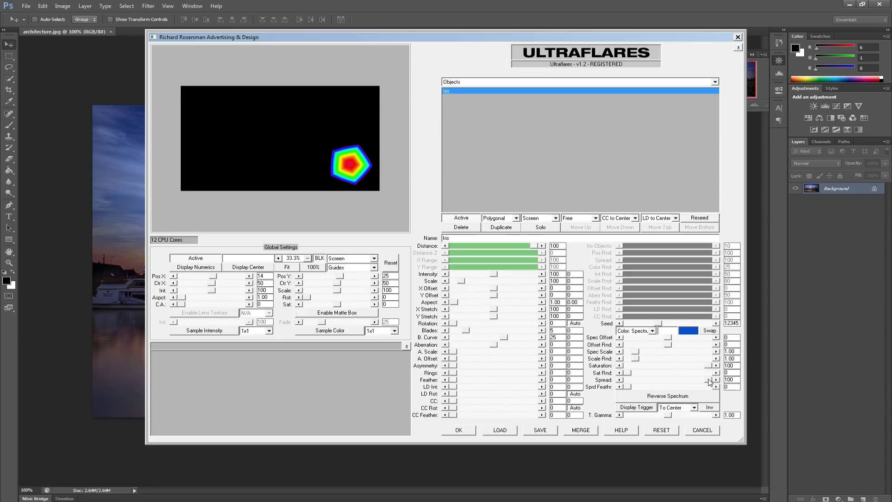
{"action": "left_click", "coordinate": [674, 398]}
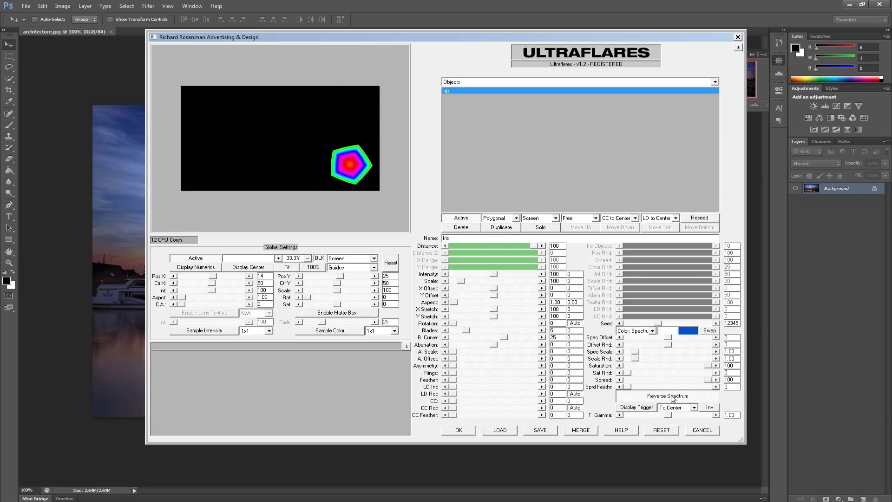
{"action": "left_click", "coordinate": [672, 398]}
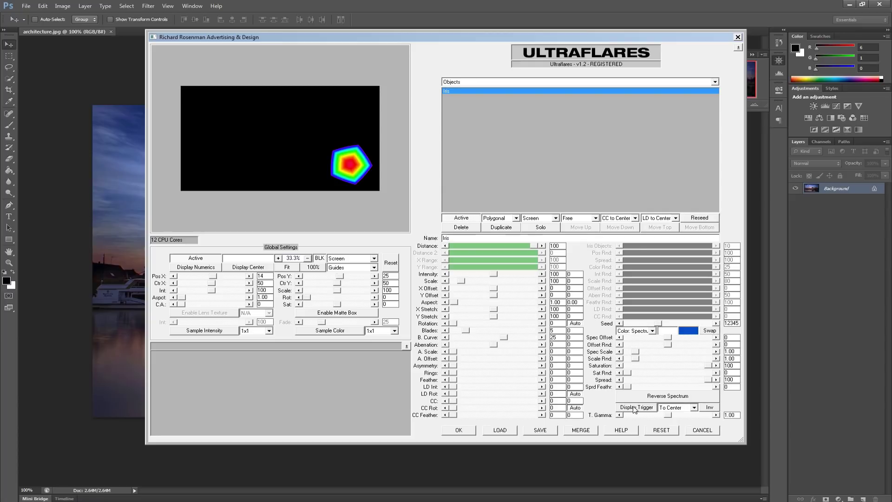
- Display the iris's trigger map, try the To Light trigger with the light source shifted slightly, and return it to To Center
{"action": "left_click", "coordinate": [652, 409]}
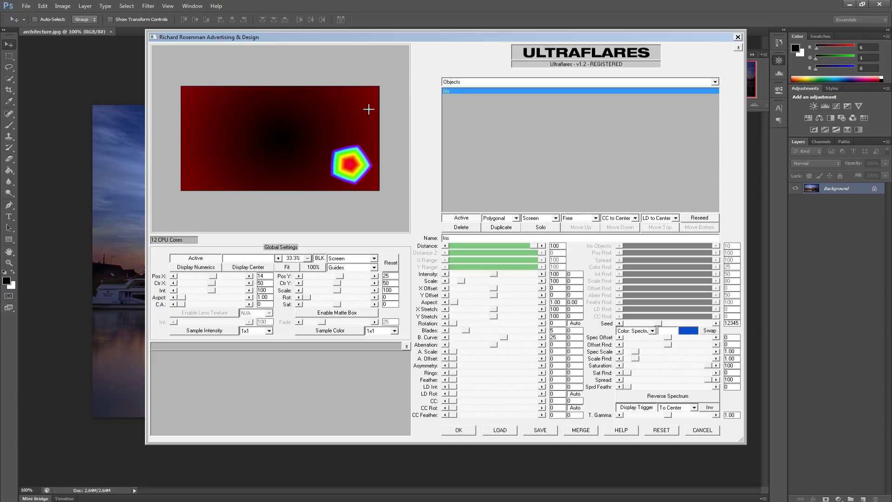
{"action": "left_click", "coordinate": [687, 408]}
{"action": "left_click", "coordinate": [685, 421]}
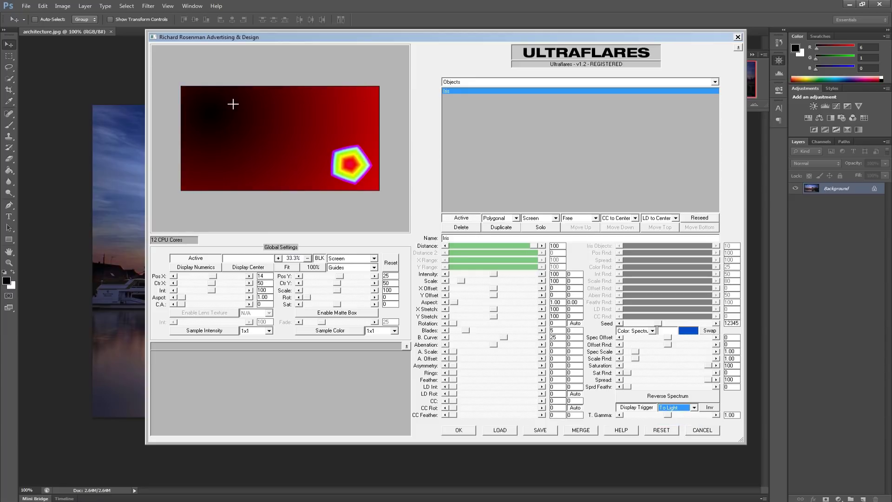
{"action": "left_click_drag", "start_coordinate": [233, 104], "coordinate": [216, 112]}
{"action": "left_click", "coordinate": [667, 408]}
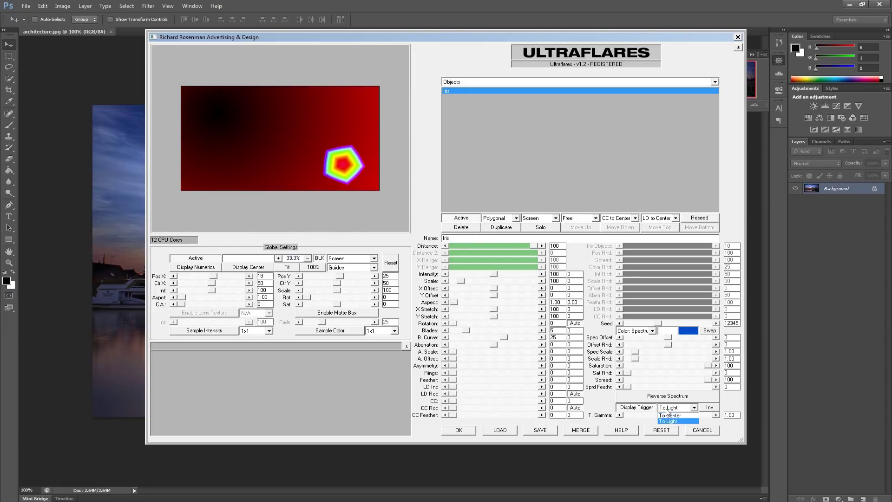
{"action": "left_click", "coordinate": [668, 415]}
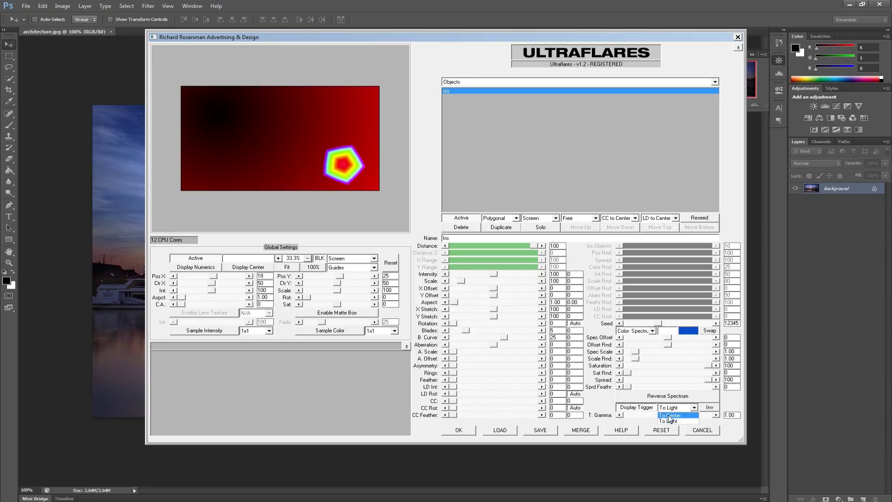
{"action": "left_click", "coordinate": [703, 409]}
- Try adjusting the trigger gamma and restore it to 1
{"action": "mouse_move", "coordinate": [668, 414]}
{"action": "left_mouse_down"}
{"action": "mouse_move", "coordinate": [682, 415]}
{"action": "mouse_move", "coordinate": [636, 415]}
{"action": "mouse_move", "coordinate": [668, 415]}
{"action": "left_mouse_up"}
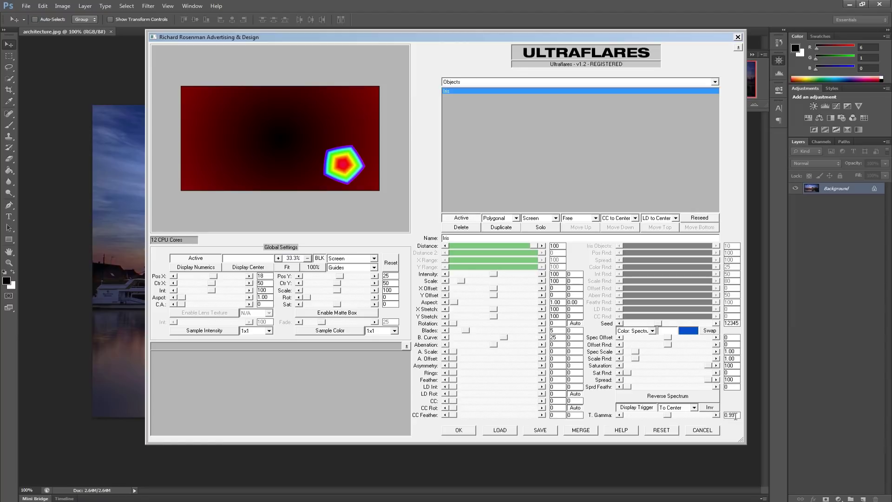
{"action": "left_click_drag", "start_coordinate": [735, 416], "coordinate": [719, 417]}
{"action": "type", "text": "1"}
- Set the iris's intensity trigger value to -100 and move the light source toward the center of the image
{"action": "left_click_drag", "start_coordinate": [560, 274], "coordinate": [547, 275]}
{"action": "key", "text": "Tab"}
{"action": "left_click_drag", "start_coordinate": [235, 111], "coordinate": [211, 113]}
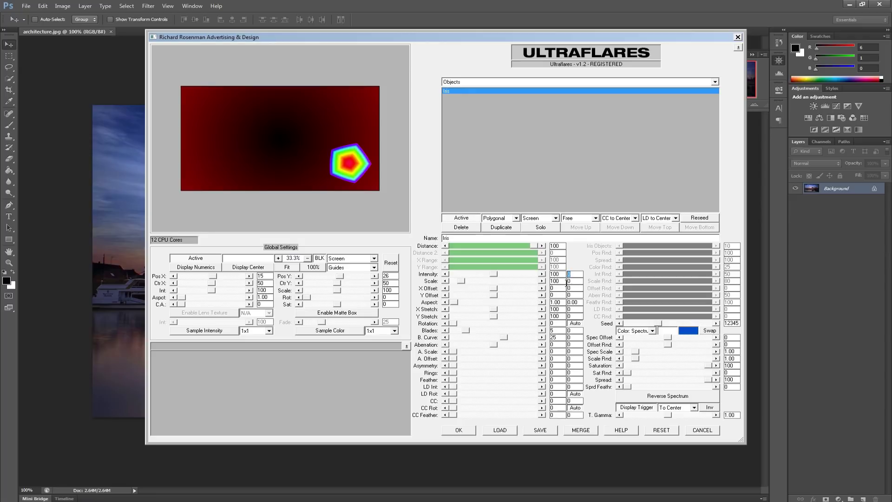
{"action": "type", "text": "-100"}
{"action": "left_click", "coordinate": [577, 280]}
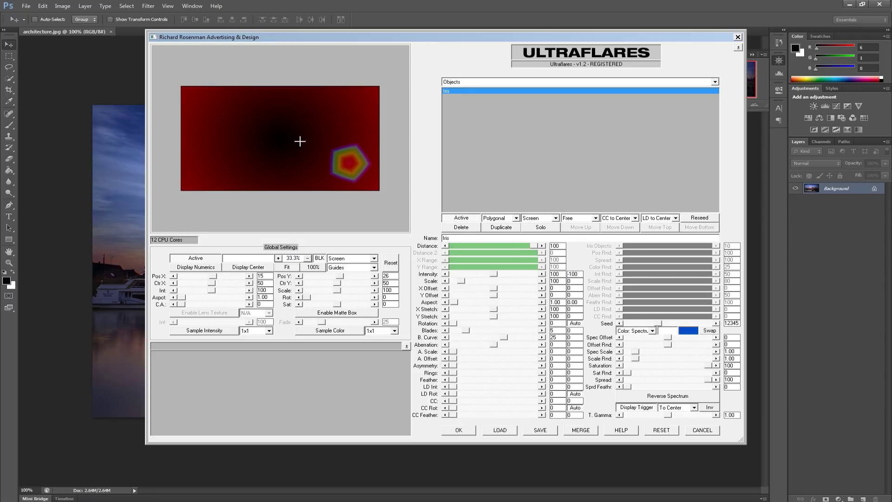
{"action": "left_click_drag", "start_coordinate": [225, 110], "coordinate": [283, 138]}
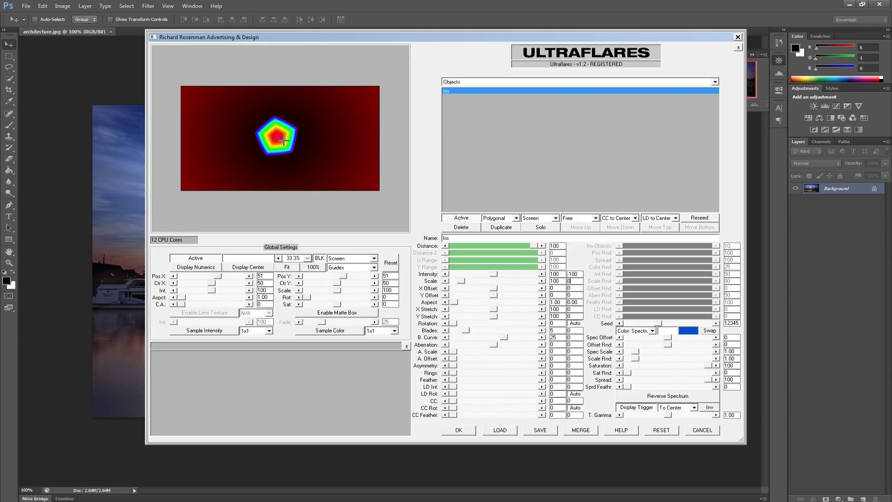
- Change the intensity trigger value to -50 and move the light source around the image center
{"action": "double_click", "coordinate": [572, 274]}
{"action": "type", "text": "-50"}
{"action": "left_click_drag", "start_coordinate": [297, 134], "coordinate": [278, 140]}
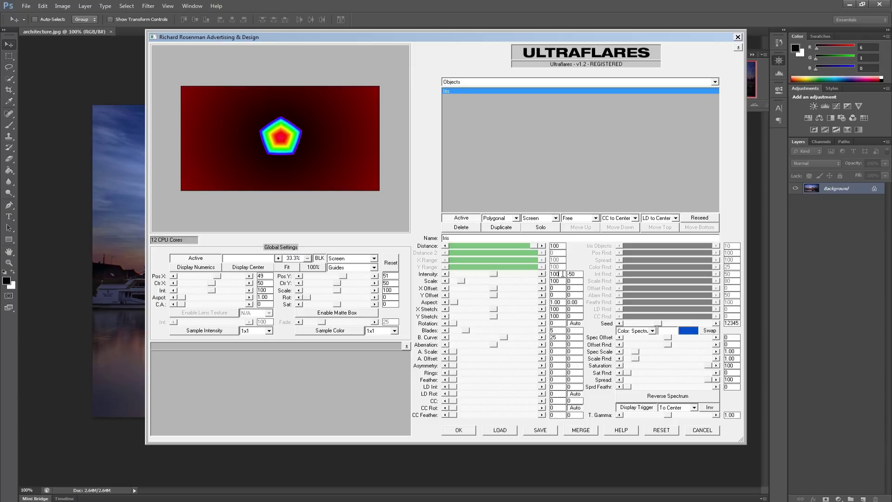
- Set the iris's intensity to 0 with a trigger value of 100, and move the light source back to the image's upper-left area
{"action": "left_click_drag", "start_coordinate": [560, 274], "coordinate": [541, 273]}
{"action": "type", "text": "0"}
{"action": "left_click", "coordinate": [580, 275]}
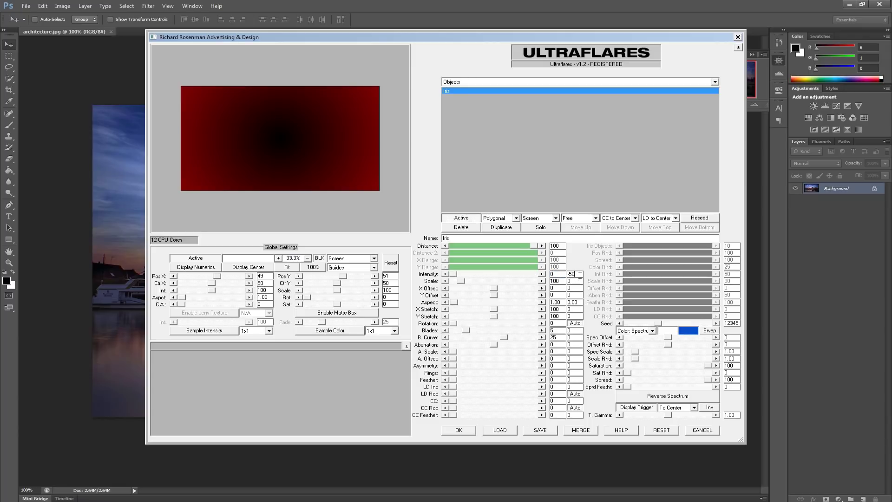
{"action": "left_click_drag", "start_coordinate": [580, 275], "coordinate": [563, 274]}
{"action": "type", "text": "100"}
{"action": "left_click_drag", "start_coordinate": [284, 138], "coordinate": [213, 113]}
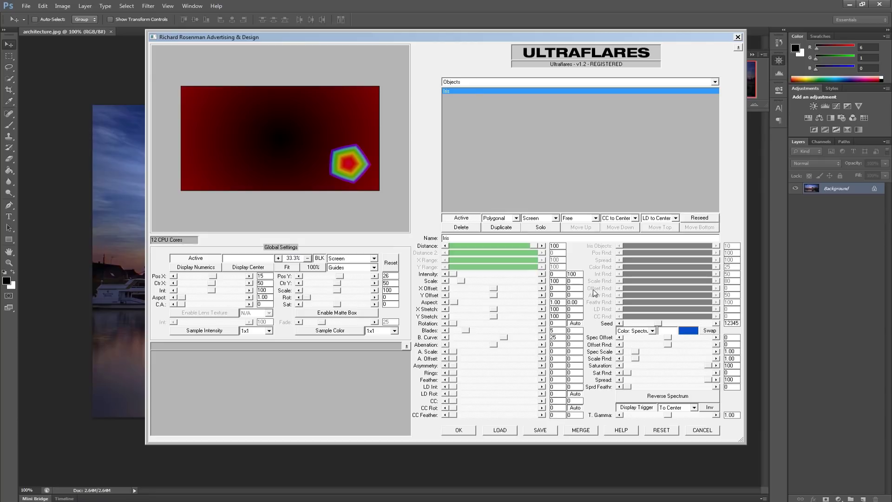
- Set the iris's scale trigger value to 100 and move the light source around the image's upper-left area
{"action": "double_click", "coordinate": [574, 281]}
{"action": "type", "text": "100"}
{"action": "key", "text": "Tab"}
{"action": "left_click", "coordinate": [222, 110]}
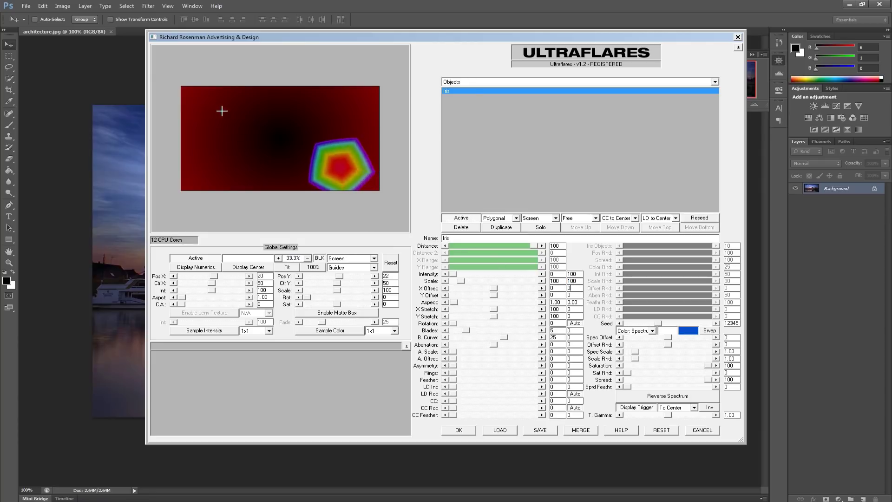
{"action": "mouse_move", "coordinate": [222, 111]}
{"action": "left_mouse_down"}
{"action": "mouse_move", "coordinate": [364, 169]}
{"action": "mouse_move", "coordinate": [222, 115]}
{"action": "mouse_move", "coordinate": [276, 102]}
{"action": "mouse_move", "coordinate": [344, 102]}
{"action": "mouse_move", "coordinate": [315, 155]}
{"action": "mouse_move", "coordinate": [264, 143]}
{"action": "mouse_move", "coordinate": [223, 95]}
{"action": "mouse_move", "coordinate": [213, 107]}
{"action": "mouse_move", "coordinate": [225, 123]}
{"action": "left_mouse_up"}
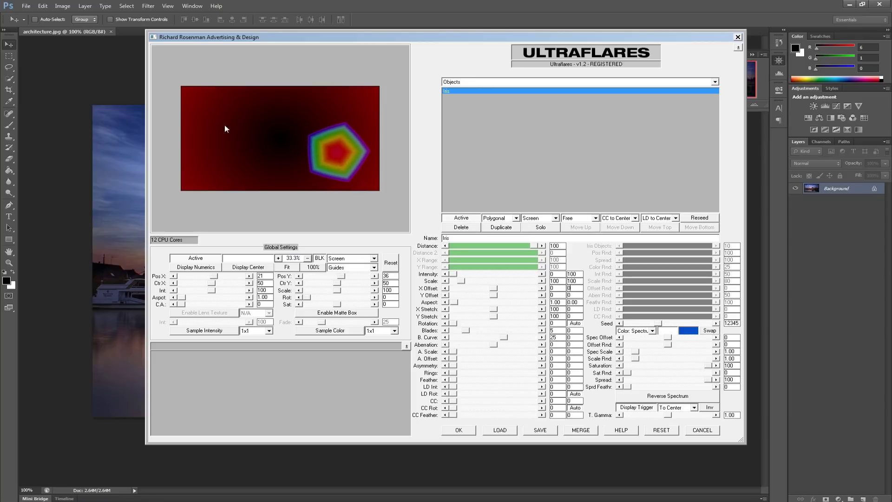
- Try lower trigger gamma values on the displayed trigger, including 0.77, and restore the gamma to 1
{"action": "left_click_drag", "start_coordinate": [667, 414], "coordinate": [621, 414]}
{"action": "left_click_drag", "start_coordinate": [678, 414], "coordinate": [658, 415]}
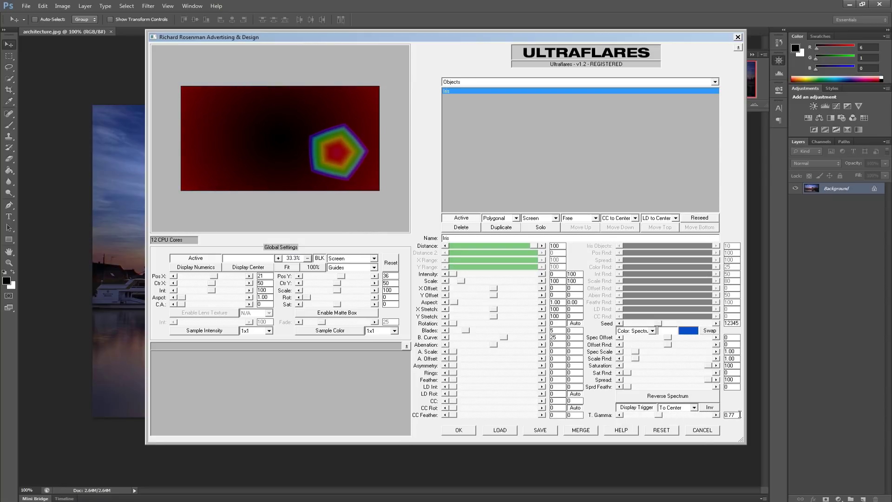
{"action": "left_click_drag", "start_coordinate": [736, 415], "coordinate": [722, 416]}
{"action": "type", "text": "1"}
- Try inverting the iris's trigger and return it to the non-inverted state
{"action": "left_click", "coordinate": [715, 408]}
{"action": "left_click", "coordinate": [716, 409]}
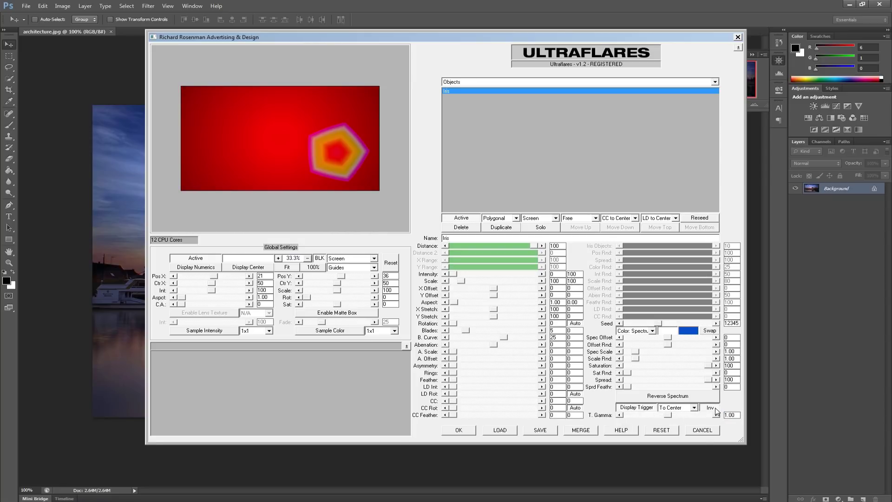
{"action": "left_click", "coordinate": [717, 409]}
{"action": "left_click", "coordinate": [717, 410]}
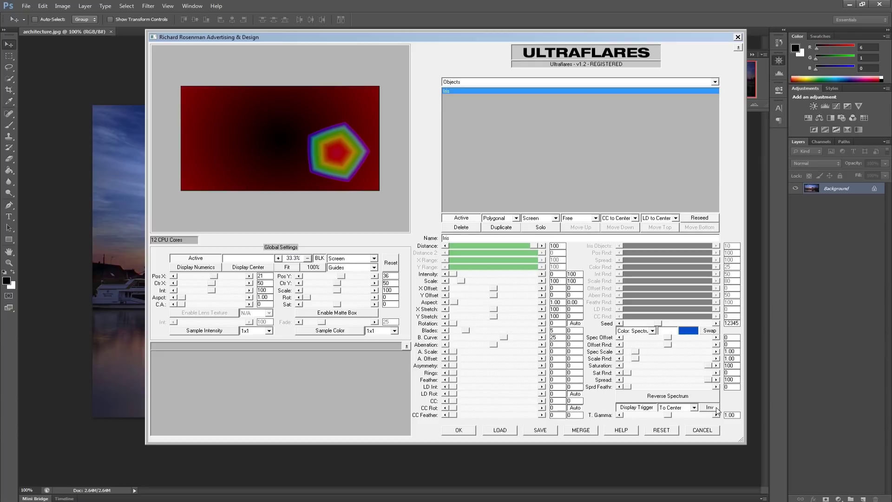
- Turn off the trigger display and replace the Iris object with a Multi Iris object
{"action": "left_click", "coordinate": [636, 407]}
{"action": "left_click", "coordinate": [463, 228]}
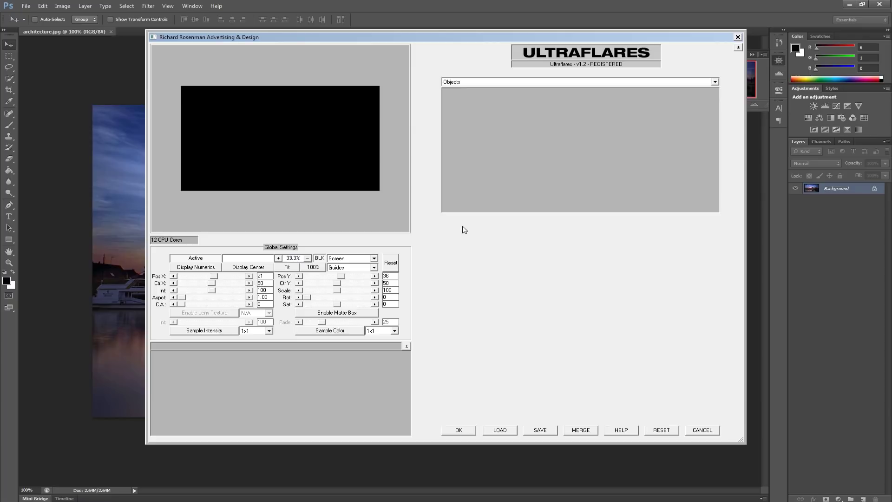
{"action": "left_click", "coordinate": [486, 82]}
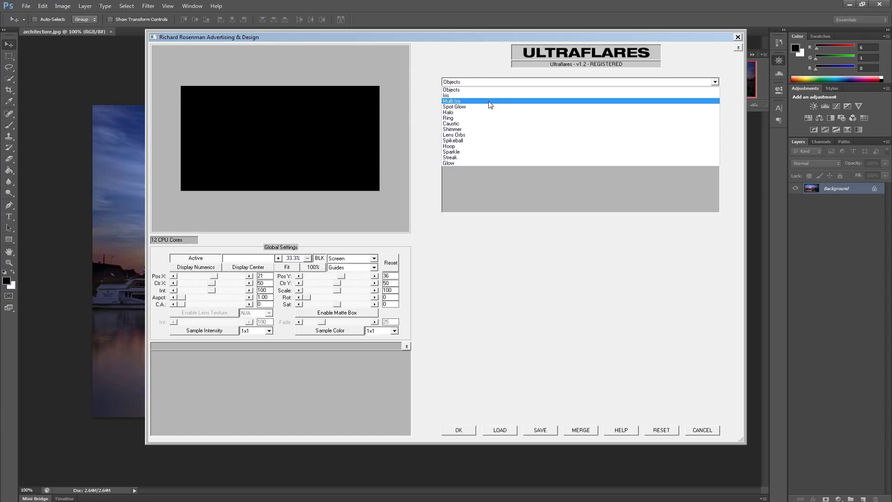
{"action": "left_click", "coordinate": [486, 100]}
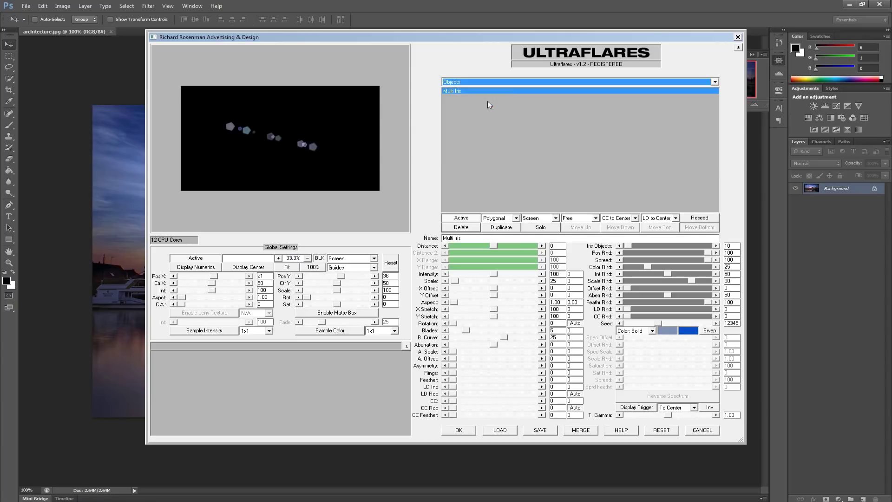
- Make the Multi Iris circular with a scale of 63, and move the light source to about X 11, Y 16
{"action": "left_click", "coordinate": [515, 218]}
{"action": "left_click", "coordinate": [508, 226]}
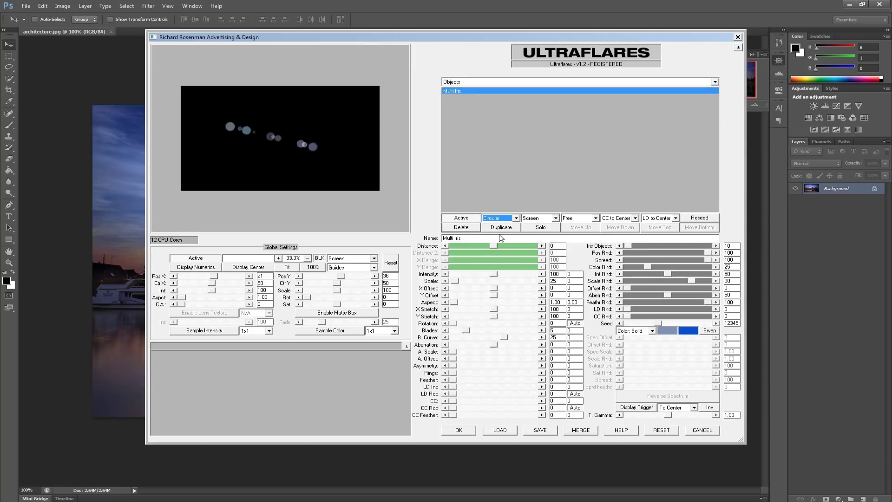
{"action": "left_click_drag", "start_coordinate": [455, 281], "coordinate": [459, 284]}
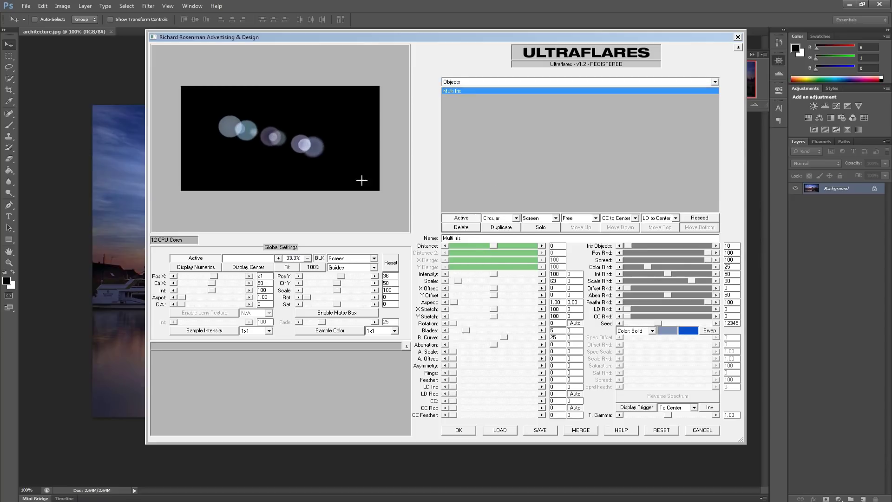
{"action": "left_click", "coordinate": [195, 104]}
{"action": "mouse_move", "coordinate": [195, 105]}
{"action": "left_mouse_down"}
{"action": "mouse_move", "coordinate": [209, 131]}
{"action": "mouse_move", "coordinate": [260, 139]}
{"action": "mouse_move", "coordinate": [330, 112]}
{"action": "mouse_move", "coordinate": [205, 103]}
{"action": "left_mouse_up"}
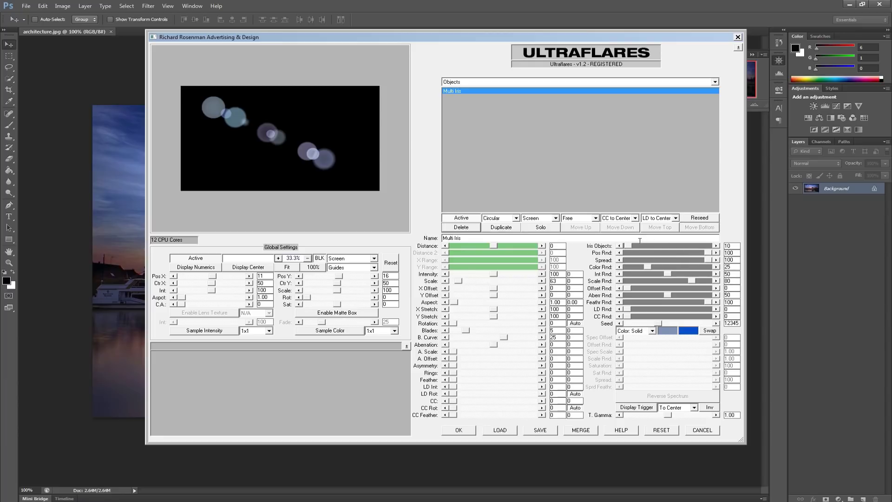
- Try 30 iris objects and a position randomness of 0, restoring them to 10 and 100
{"action": "left_click_drag", "start_coordinate": [628, 247], "coordinate": [630, 244]}
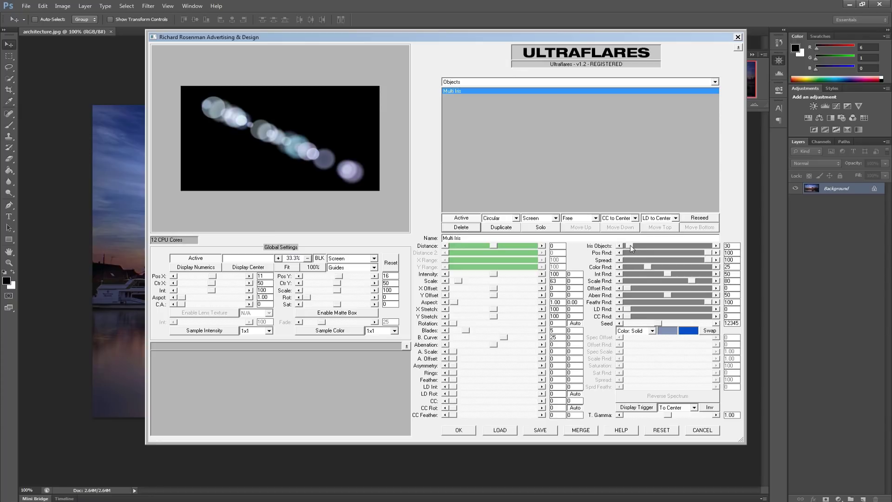
{"action": "left_click_drag", "start_coordinate": [728, 246], "coordinate": [720, 248]}
{"action": "type", "text": "1"}
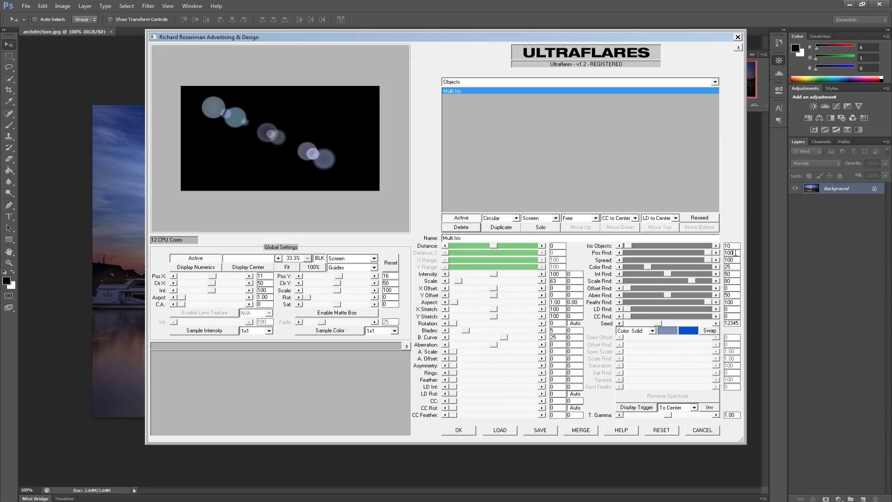
{"action": "left_click_drag", "start_coordinate": [709, 253], "coordinate": [619, 254]}
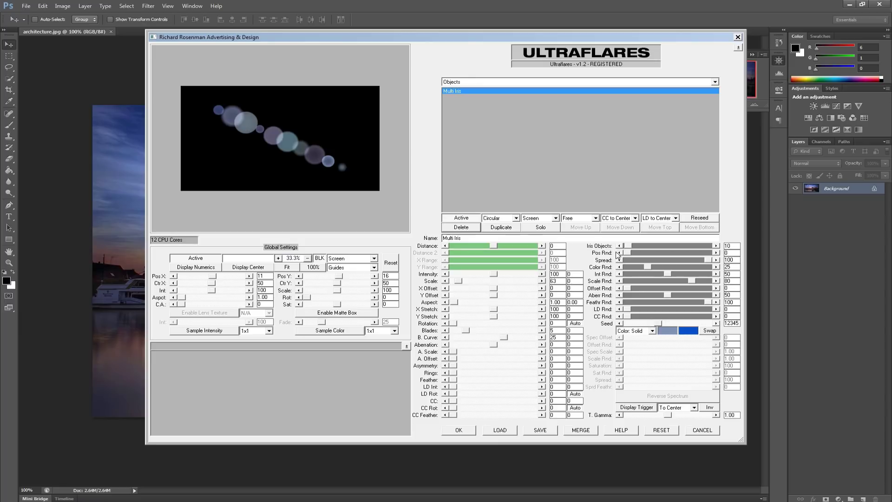
{"action": "left_click_drag", "start_coordinate": [618, 255], "coordinate": [721, 251]}
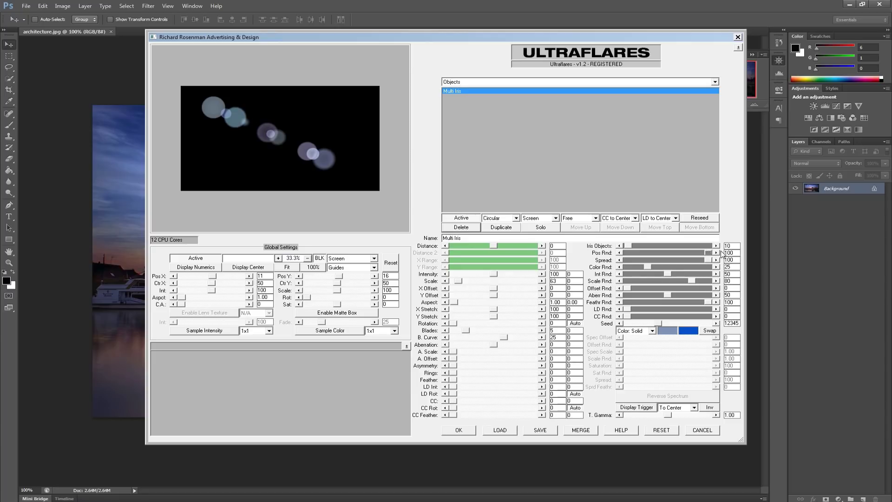
- Try a Multi Iris spread of 12 while moving the light source, and restore the spread to 100
{"action": "left_click_drag", "start_coordinate": [709, 261], "coordinate": [637, 260]}
{"action": "left_click_drag", "start_coordinate": [223, 133], "coordinate": [211, 104]}
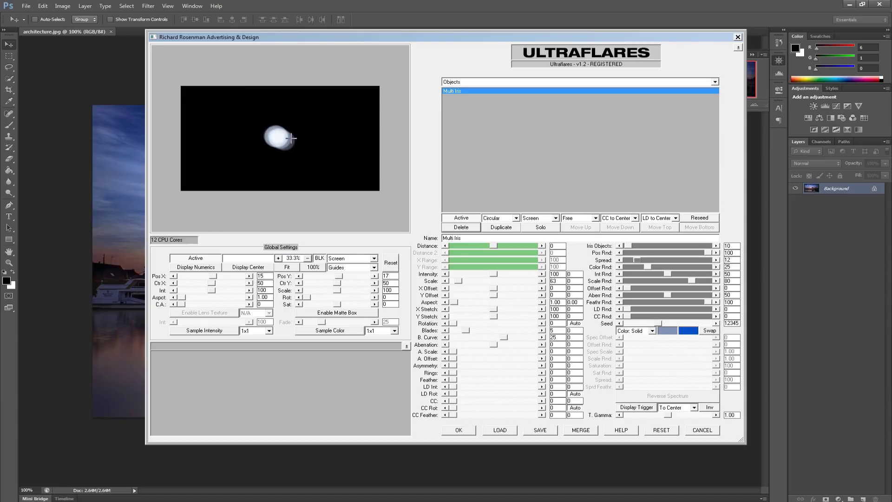
{"action": "left_click_drag", "start_coordinate": [638, 260], "coordinate": [715, 263]}
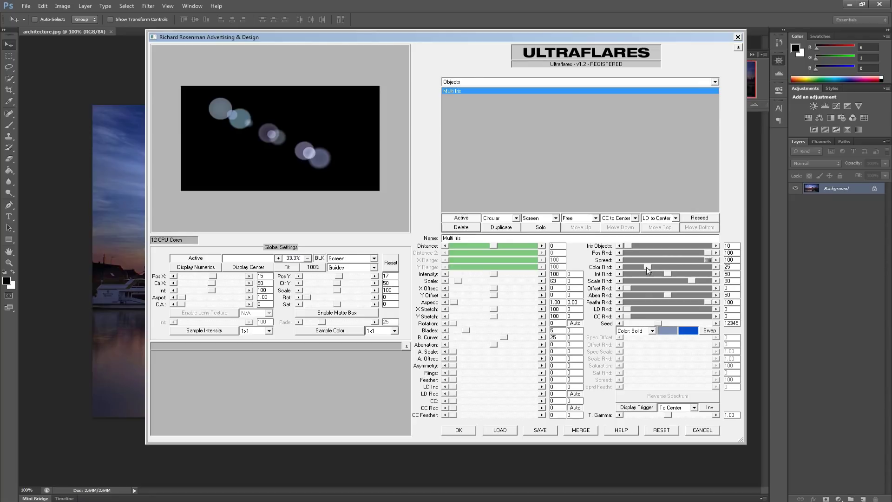
- Try different color randomness amounts for the Multi Iris and set the value to 20
{"action": "left_click_drag", "start_coordinate": [646, 266], "coordinate": [619, 270]}
{"action": "left_click_drag", "start_coordinate": [619, 269], "coordinate": [723, 268]}
{"action": "type", "text": "2"}
{"action": "left_click", "coordinate": [734, 260]}
- Try an intensity randomness of 0 and 100 for the Multi Iris, and restore it to 50
{"action": "left_click_drag", "start_coordinate": [667, 272], "coordinate": [634, 274]}
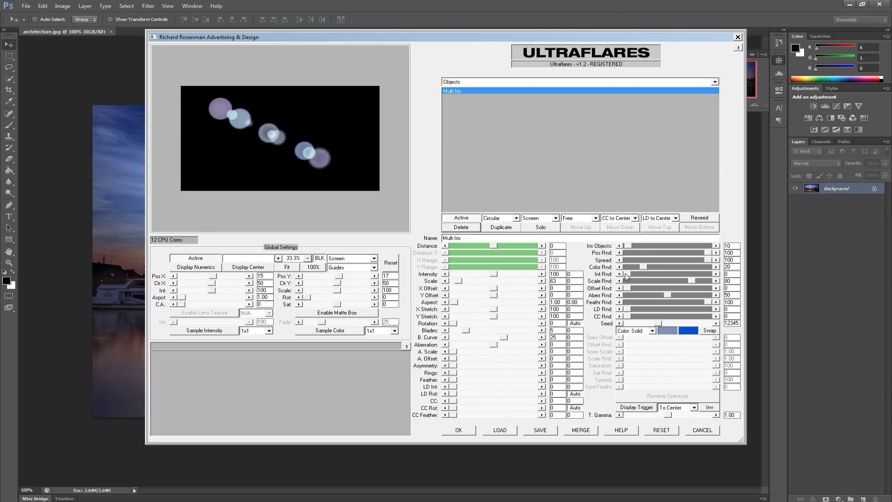
{"action": "left_click_drag", "start_coordinate": [625, 273], "coordinate": [713, 275]}
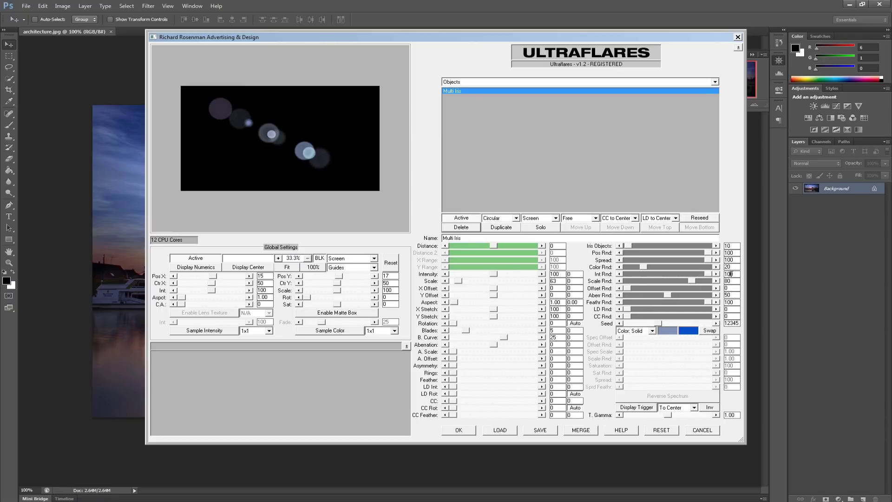
{"action": "double_click", "coordinate": [730, 274]}
{"action": "type", "text": "50"}
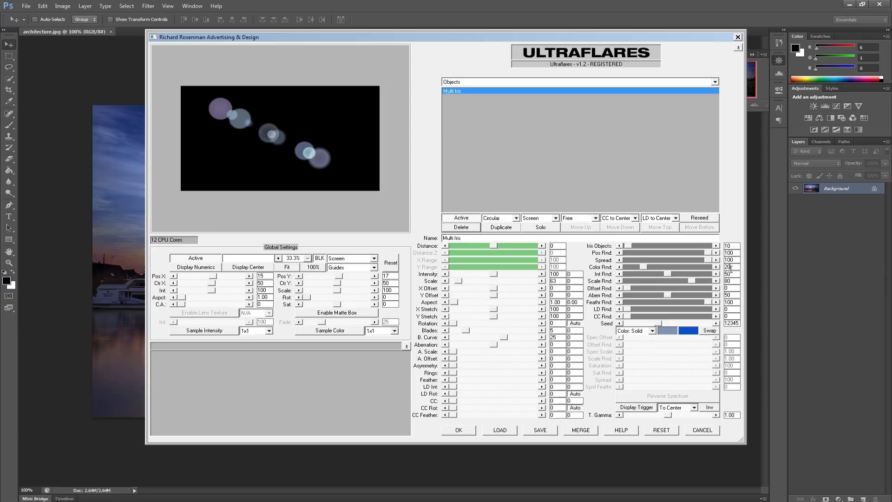
- Try different scale randomness amounts for the Multi Iris and restore the value to 80
{"action": "left_click_drag", "start_coordinate": [691, 280], "coordinate": [723, 280]}
{"action": "type", "text": "80"}
{"action": "left_click", "coordinate": [734, 273]}
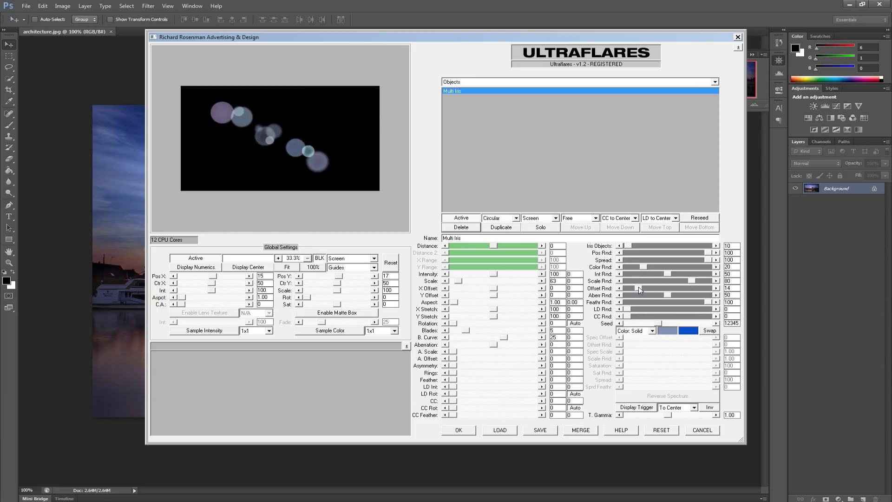
- Try an offset randomness of 14 and 10 while moving the light source, and return the offset randomness to 0
{"action": "mouse_move", "coordinate": [654, 288]}
{"action": "left_mouse_down"}
{"action": "mouse_move", "coordinate": [690, 288]}
{"action": "mouse_move", "coordinate": [637, 290]}
{"action": "left_mouse_up"}
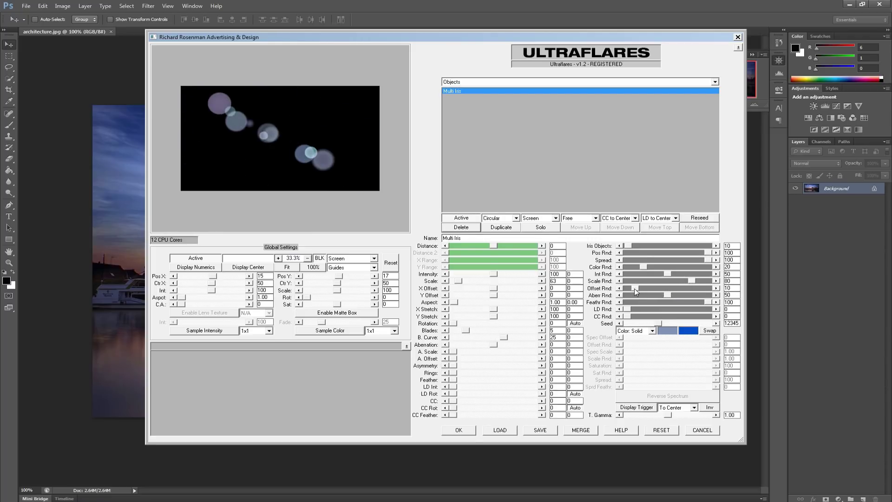
{"action": "left_click_drag", "start_coordinate": [319, 141], "coordinate": [216, 114]}
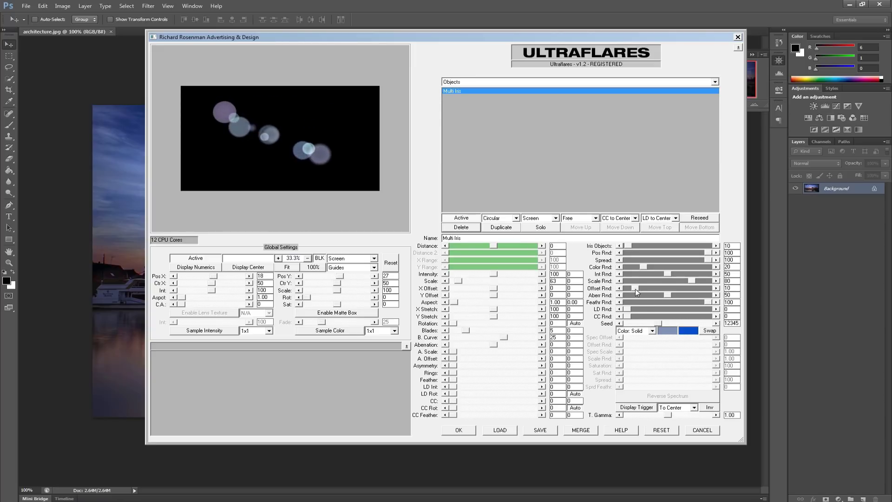
{"action": "mouse_move", "coordinate": [634, 288]}
{"action": "left_mouse_down"}
{"action": "mouse_move", "coordinate": [690, 286]}
{"action": "mouse_move", "coordinate": [624, 287]}
{"action": "left_mouse_up"}
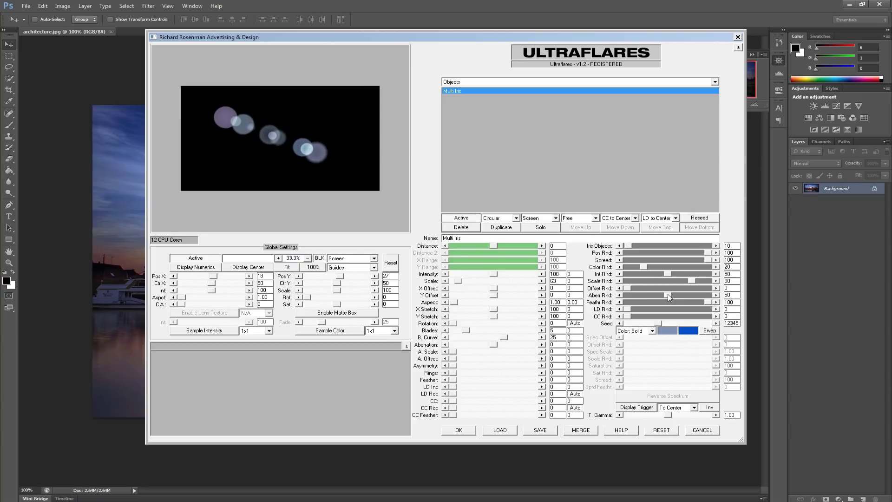
- Try the Multi Iris's aberration and feather randomness at 0, and set both values to 100
{"action": "left_click_drag", "start_coordinate": [667, 294], "coordinate": [625, 297]}
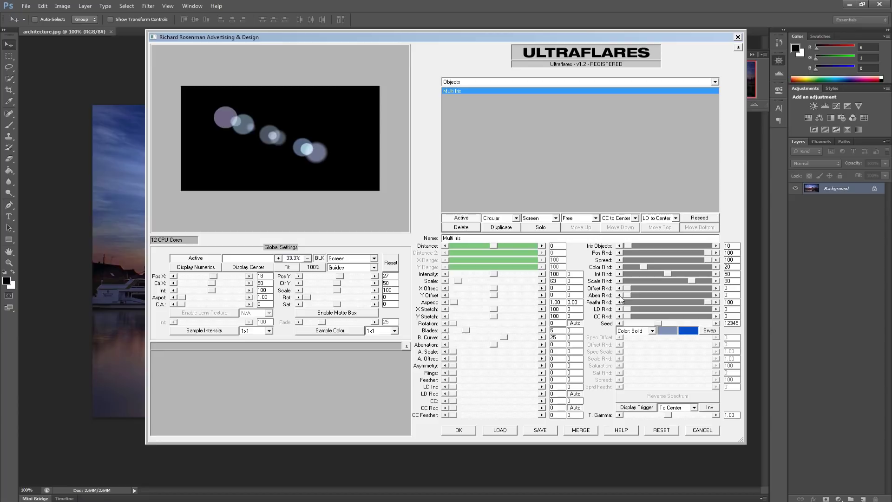
{"action": "left_click_drag", "start_coordinate": [625, 295], "coordinate": [712, 296]}
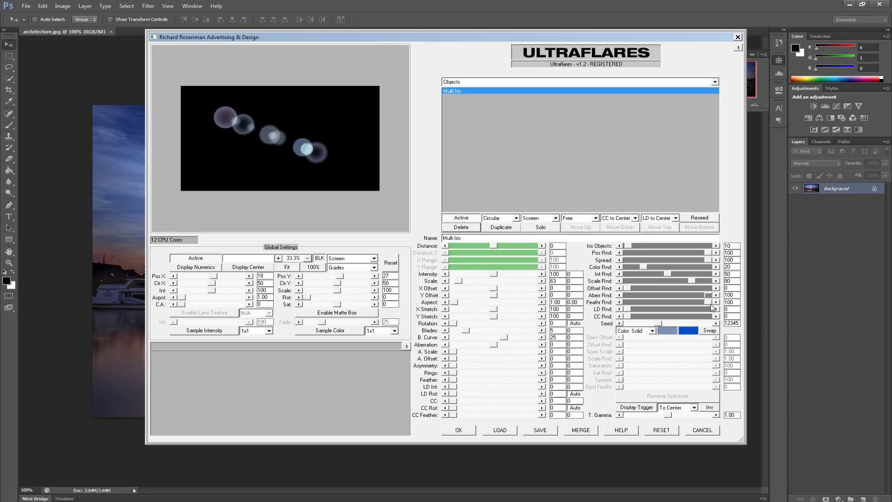
{"action": "left_click_drag", "start_coordinate": [708, 302], "coordinate": [628, 303]}
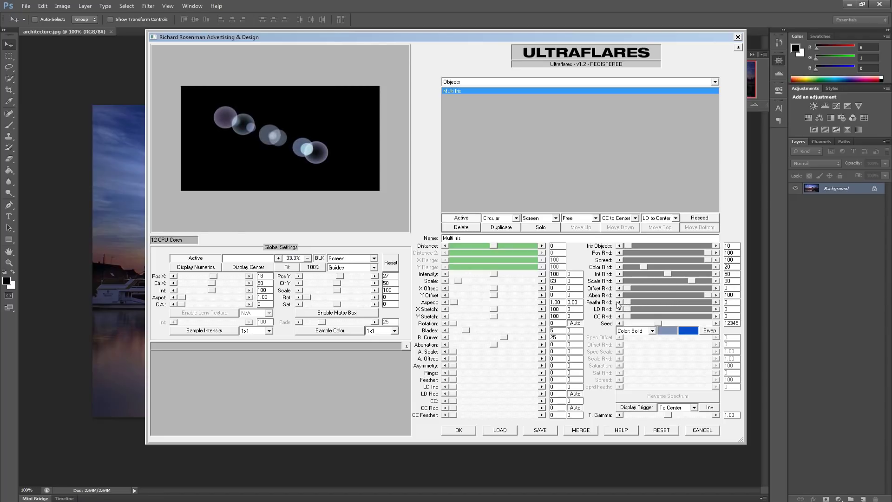
{"action": "left_click_drag", "start_coordinate": [626, 302], "coordinate": [714, 301]}
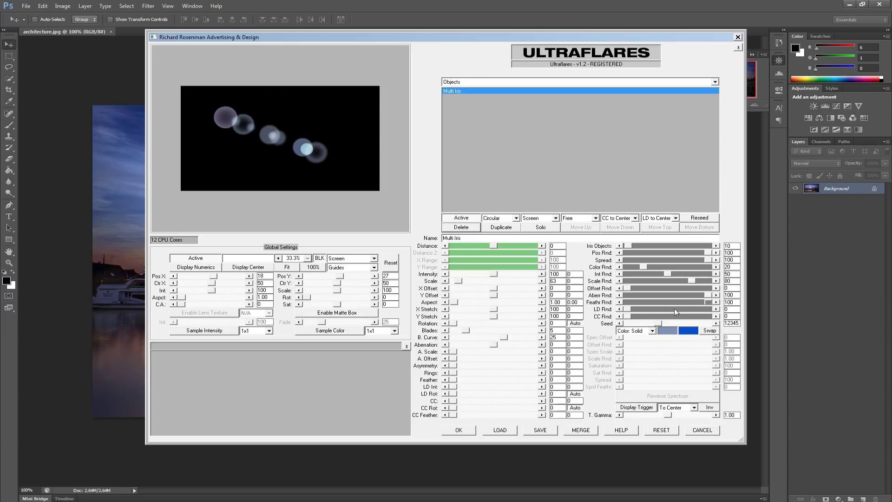
- Set the Multi Iris's LD randomness and LD intensity to 100 with the flare's center marker displayed
{"action": "left_click_drag", "start_coordinate": [626, 310], "coordinate": [713, 310]}
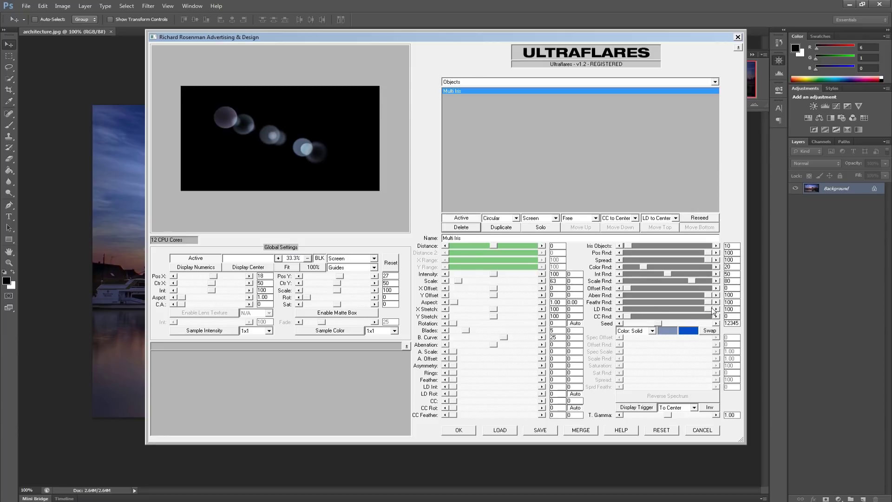
{"action": "left_click", "coordinate": [676, 218]}
{"action": "left_click", "coordinate": [676, 218]}
{"action": "left_click", "coordinate": [262, 269]}
{"action": "left_click_drag", "start_coordinate": [453, 387], "coordinate": [535, 386]}
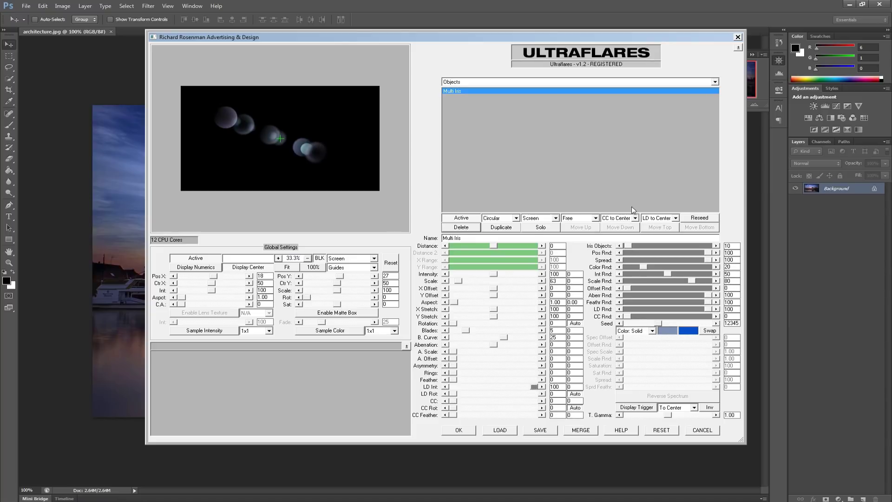
- Compare the LD to Light and LD to Center modes for the Multi Iris, ending on LD to Light
{"action": "left_click", "coordinate": [670, 220]}
{"action": "left_click", "coordinate": [669, 234]}
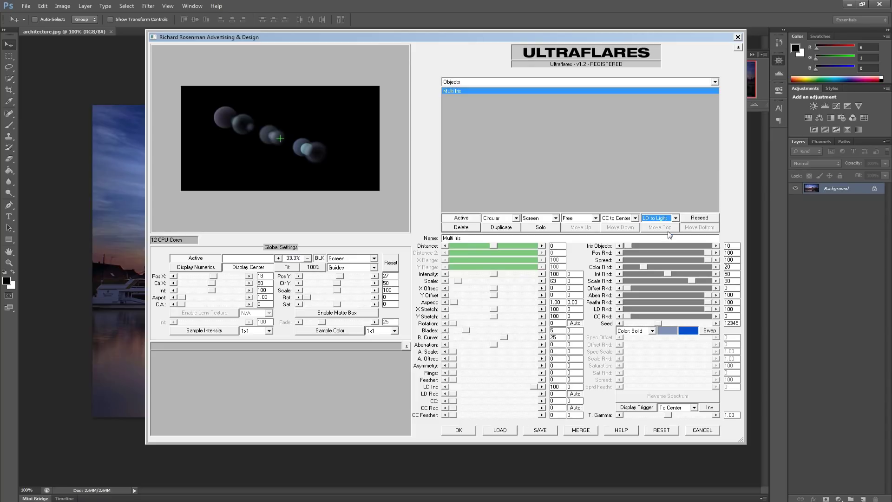
{"action": "left_click", "coordinate": [674, 218]}
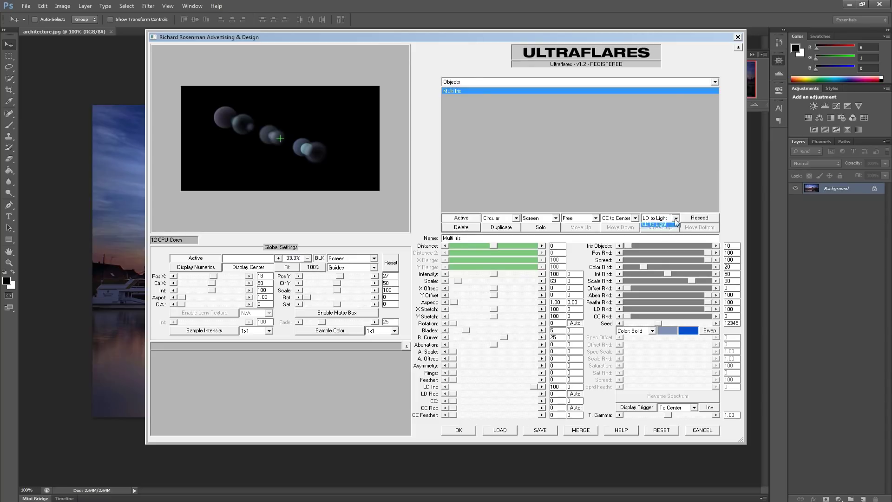
{"action": "left_click", "coordinate": [674, 226]}
{"action": "left_click", "coordinate": [675, 219]}
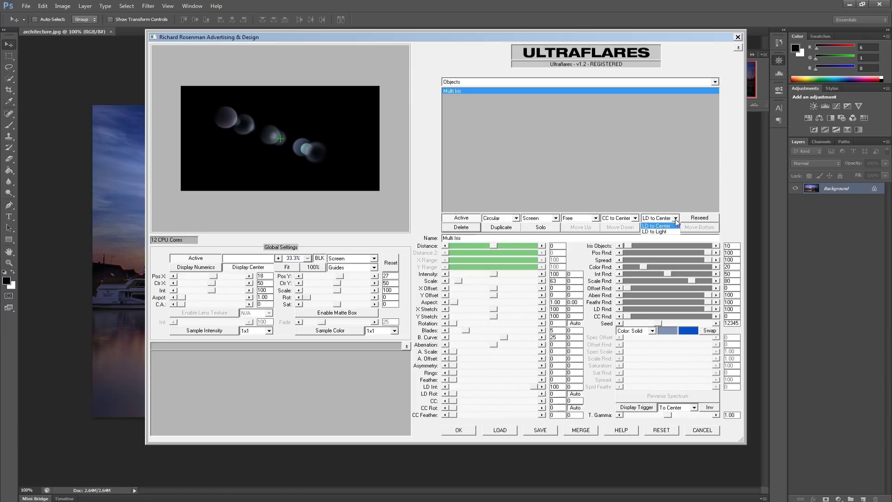
{"action": "left_click", "coordinate": [672, 231]}
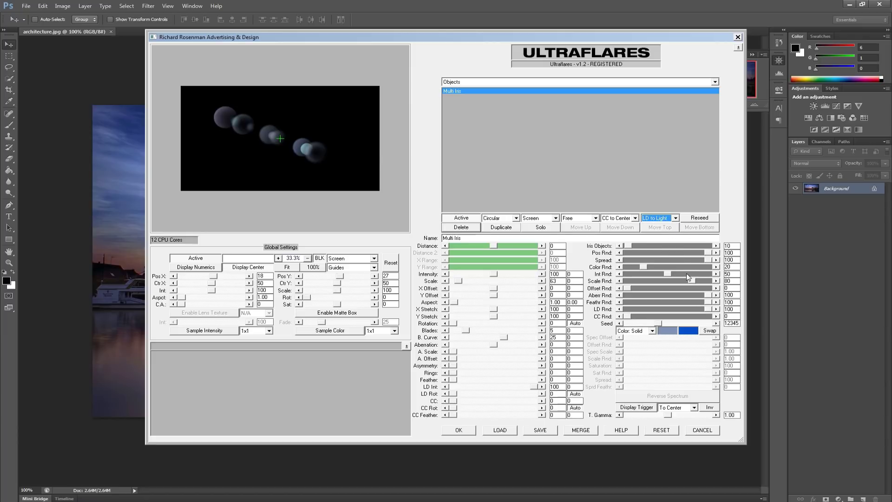
- With LD randomness at 0 and CC randomness at 32, compare CC to Center and CC to Light, ending on CC to Light
{"action": "left_click_drag", "start_coordinate": [709, 309], "coordinate": [653, 317]}
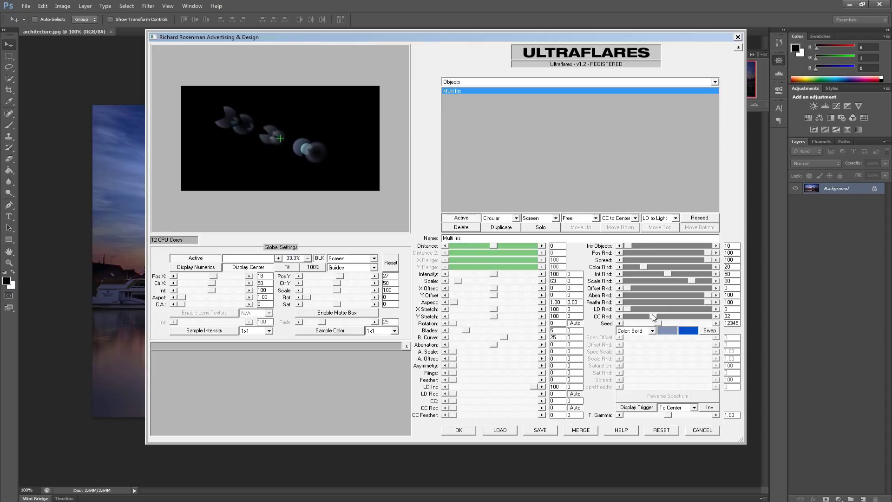
{"action": "left_click", "coordinate": [635, 218]}
{"action": "left_click", "coordinate": [637, 225]}
{"action": "left_click", "coordinate": [627, 218]}
{"action": "left_click", "coordinate": [632, 231]}
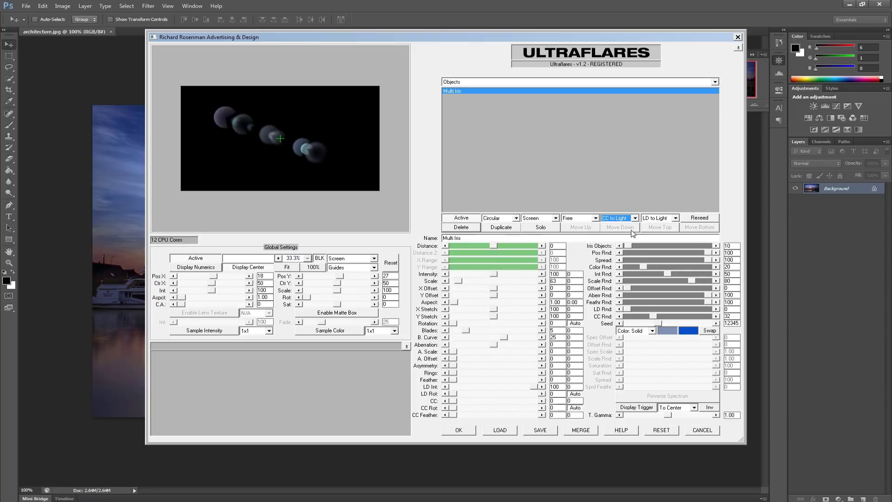
{"action": "left_click", "coordinate": [635, 218]}
{"action": "left_click", "coordinate": [634, 226]}
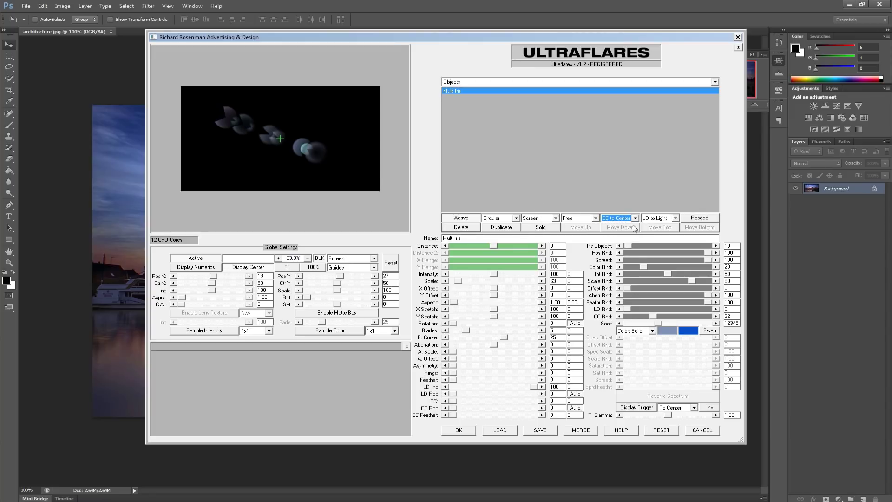
{"action": "left_click", "coordinate": [634, 218]}
{"action": "left_click", "coordinate": [628, 232]}
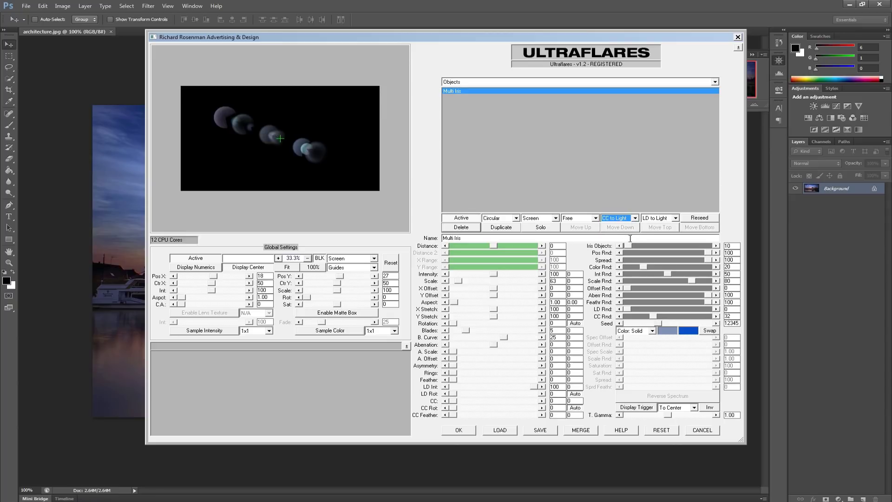
- Return the CC randomness to 0, try a different seed for the Multi Iris, and restore the seed to 12345
{"action": "mouse_move", "coordinate": [653, 317]}
{"action": "left_mouse_down"}
{"action": "mouse_move", "coordinate": [627, 317]}
{"action": "mouse_move", "coordinate": [689, 323]}
{"action": "mouse_move", "coordinate": [663, 322]}
{"action": "left_mouse_up"}
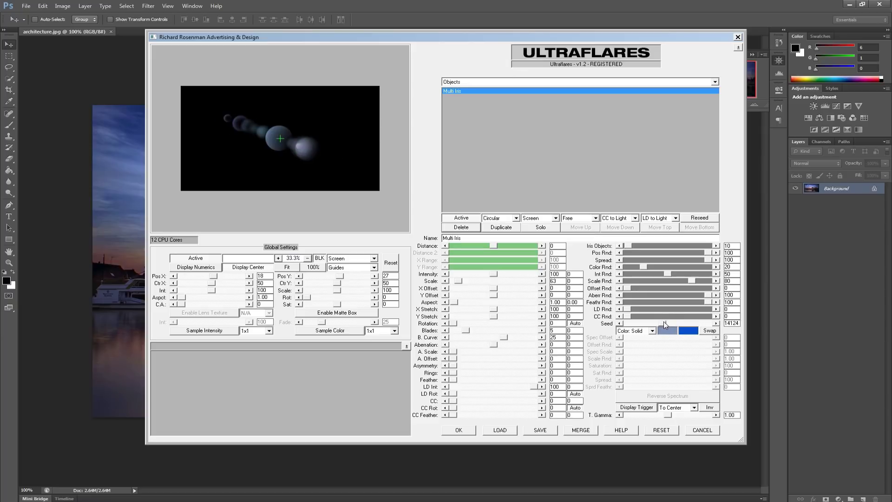
{"action": "double_click", "coordinate": [725, 323]}
{"action": "type", "text": "12334"}
{"action": "key", "text": "BackSpace"}
{"action": "key", "text": "BackSpace"}
{"action": "type", "text": "45"}
{"action": "left_click", "coordinate": [736, 316]}
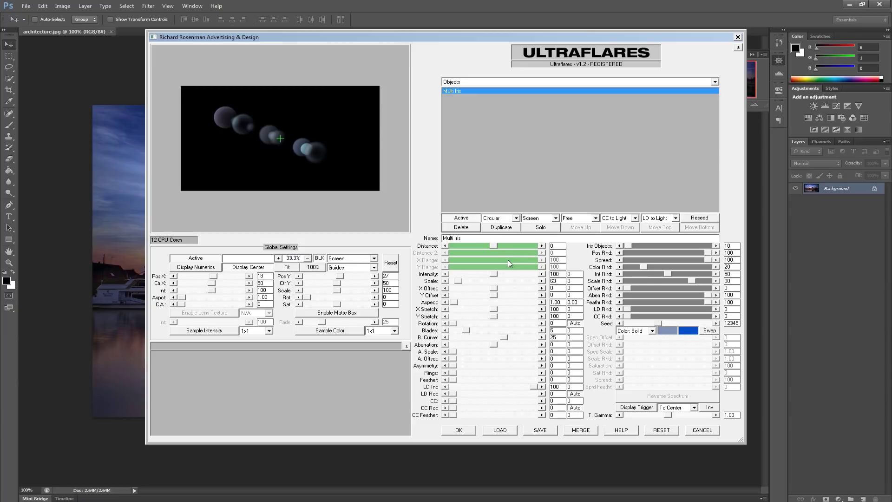
- Replace the Multi Iris with a Glow object and move the light source to about X 19, Y 23
{"action": "left_click", "coordinate": [461, 227]}
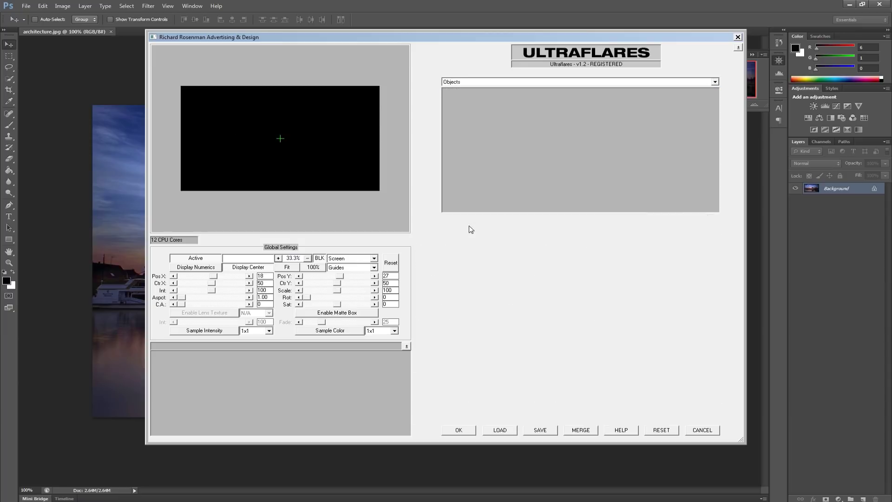
{"action": "left_click", "coordinate": [482, 82]}
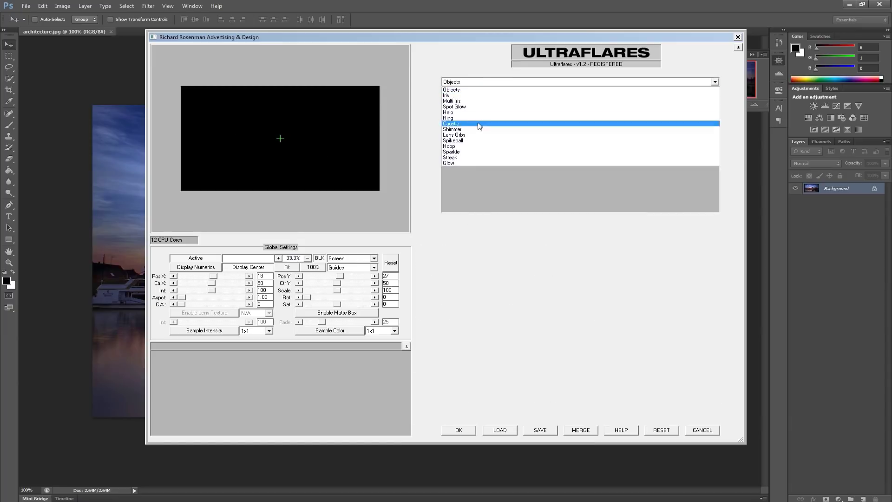
{"action": "left_click", "coordinate": [470, 161]}
{"action": "left_click_drag", "start_coordinate": [254, 115], "coordinate": [223, 110]}
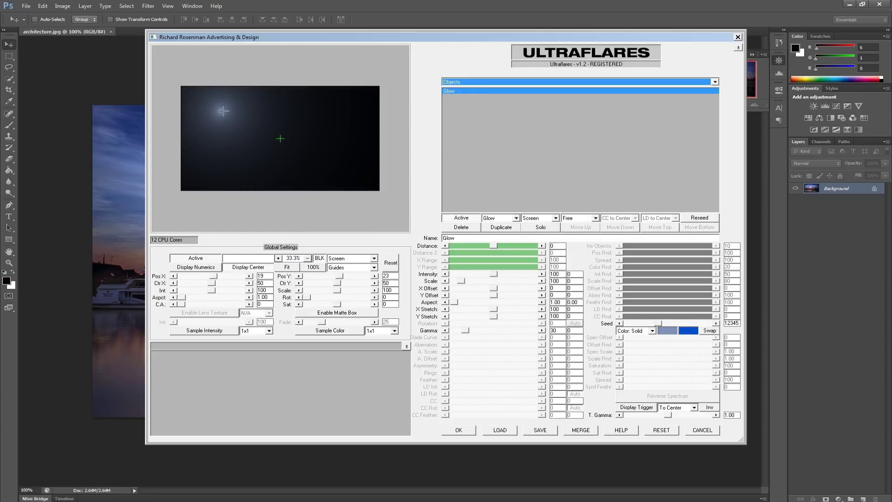
- Add a Multi Iris object alongside the Glow and hide the center marker
{"action": "left_click", "coordinate": [469, 82]}
{"action": "left_click", "coordinate": [470, 101]}
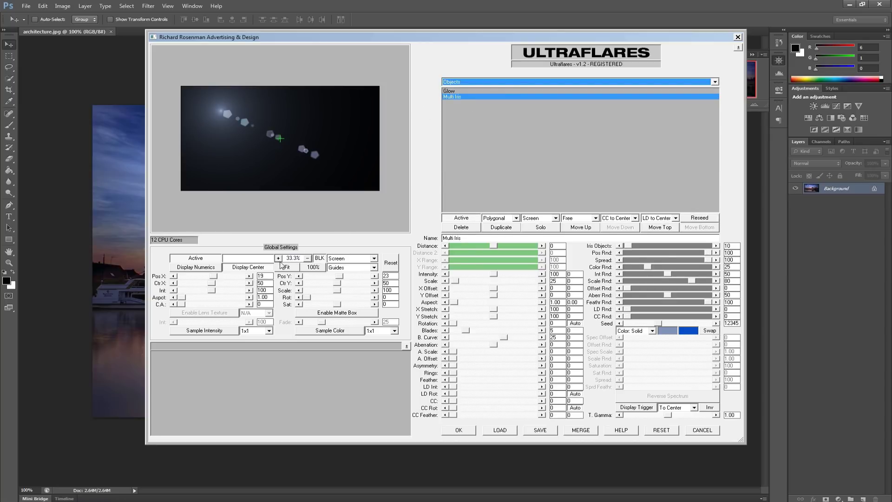
{"action": "left_click", "coordinate": [264, 269]}
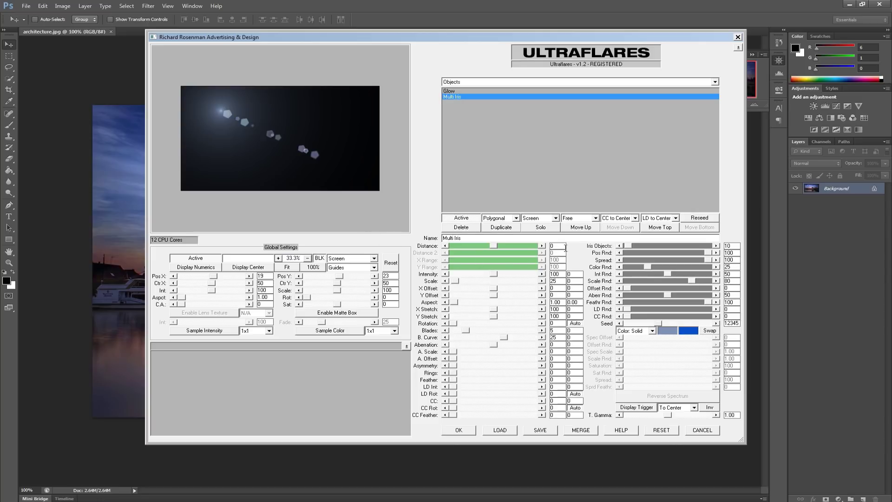
- Keep the Multi Iris's movement mode on Free and move the light source around, leaving it at about X 21, Y 23
{"action": "left_click", "coordinate": [595, 218]}
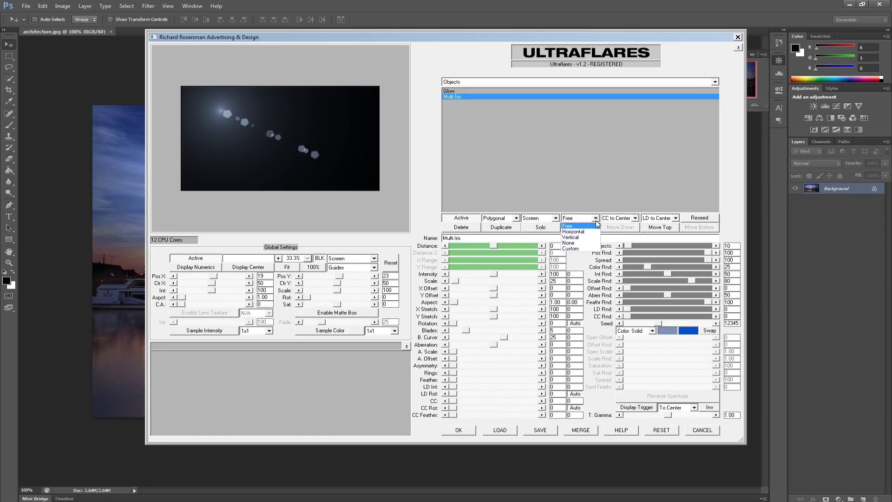
{"action": "left_click", "coordinate": [567, 226]}
{"action": "left_click", "coordinate": [248, 158]}
{"action": "left_click_drag", "start_coordinate": [248, 157], "coordinate": [224, 114]}
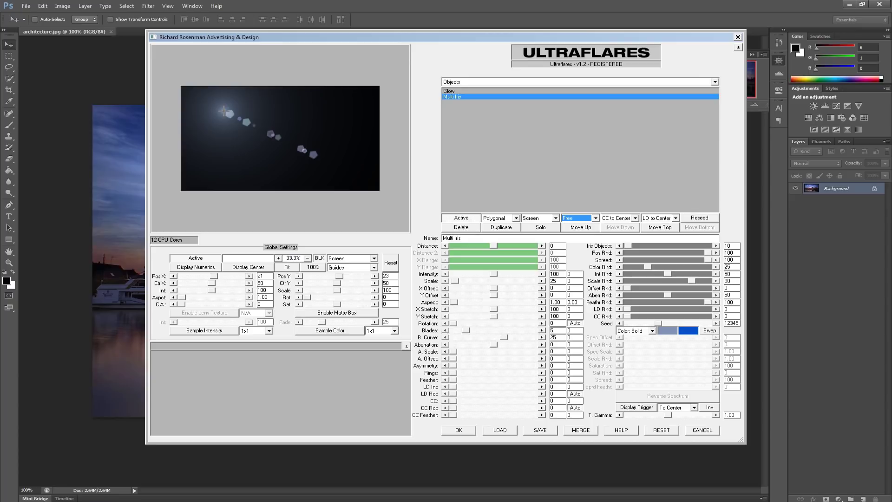
- Try the Horizontal movement mode for the Multi Iris and move the light source to about X 19, Y 27
{"action": "left_click", "coordinate": [595, 218]}
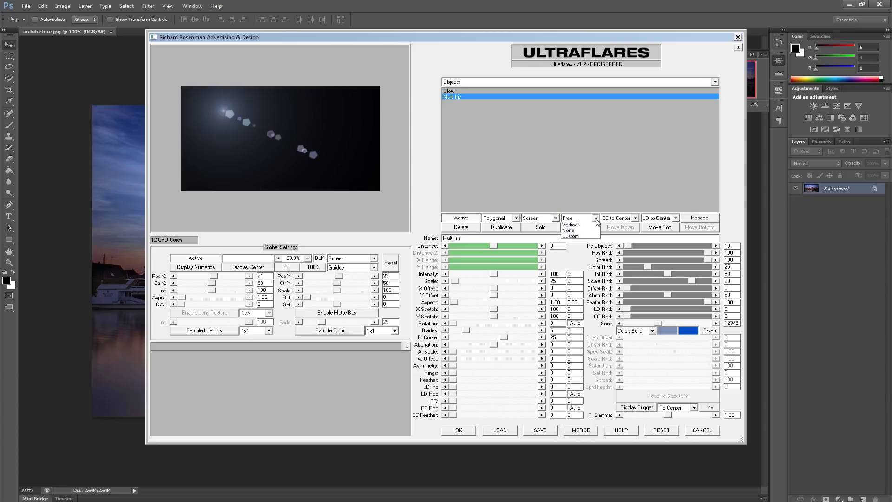
{"action": "left_click", "coordinate": [594, 232]}
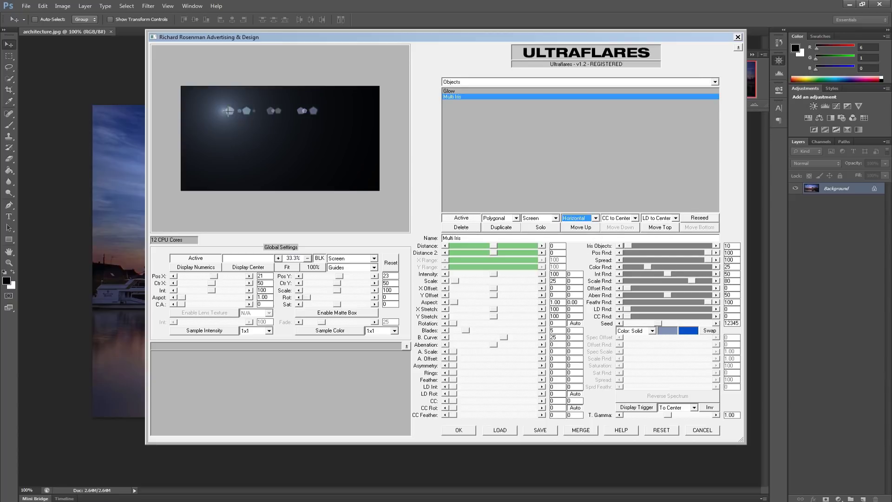
{"action": "left_click", "coordinate": [217, 114]}
{"action": "mouse_move", "coordinate": [217, 114]}
{"action": "left_mouse_down"}
{"action": "mouse_move", "coordinate": [279, 93]}
{"action": "mouse_move", "coordinate": [319, 128]}
{"action": "mouse_move", "coordinate": [231, 99]}
{"action": "mouse_move", "coordinate": [258, 168]}
{"action": "mouse_move", "coordinate": [328, 143]}
{"action": "mouse_move", "coordinate": [239, 141]}
{"action": "mouse_move", "coordinate": [220, 115]}
{"action": "left_mouse_up"}
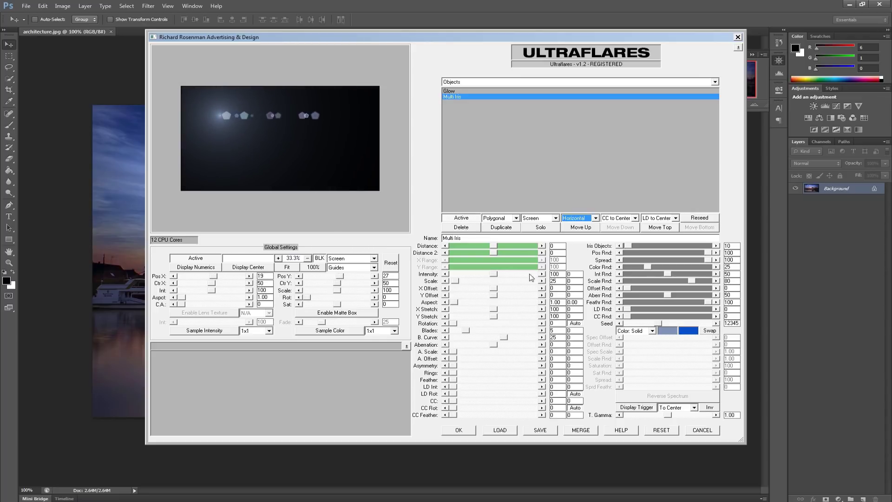
- Try the Vertical movement mode for the Multi Iris and move the light source to about X 22, Y 27
{"action": "left_click", "coordinate": [595, 218]}
{"action": "left_click", "coordinate": [588, 239]}
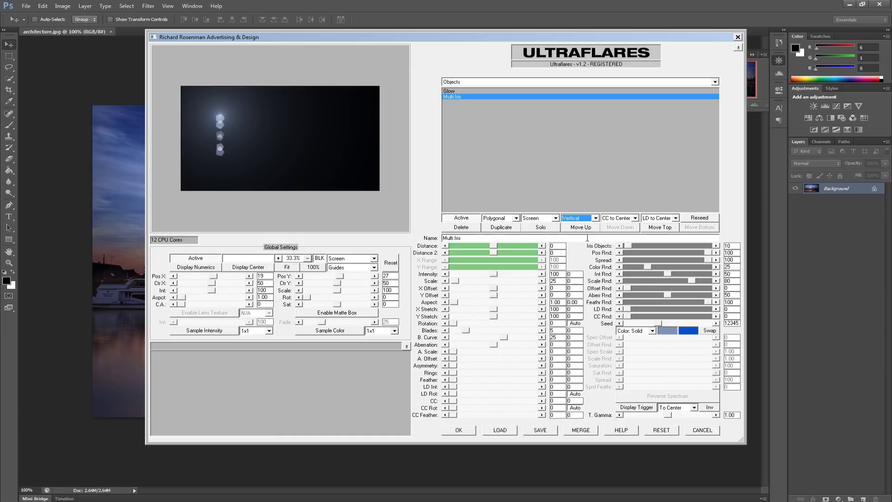
{"action": "mouse_move", "coordinate": [209, 119]}
{"action": "left_mouse_down"}
{"action": "mouse_move", "coordinate": [233, 140]}
{"action": "mouse_move", "coordinate": [312, 137]}
{"action": "mouse_move", "coordinate": [320, 121]}
{"action": "mouse_move", "coordinate": [229, 117]}
{"action": "mouse_move", "coordinate": [303, 135]}
{"action": "mouse_move", "coordinate": [294, 117]}
{"action": "mouse_move", "coordinate": [216, 115]}
{"action": "left_mouse_up"}
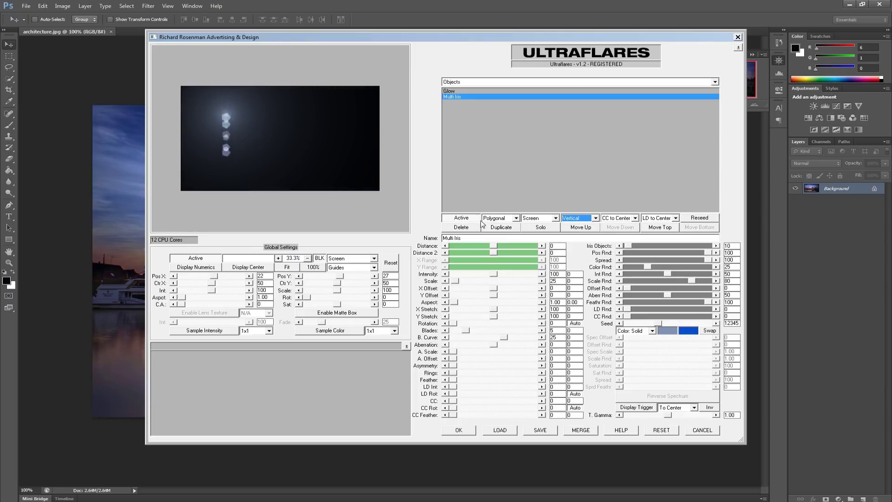
- Set the Multi Iris's movement mode to None and move the light source to about X 16, Y 25
{"action": "left_click", "coordinate": [577, 218]}
{"action": "left_click", "coordinate": [580, 245]}
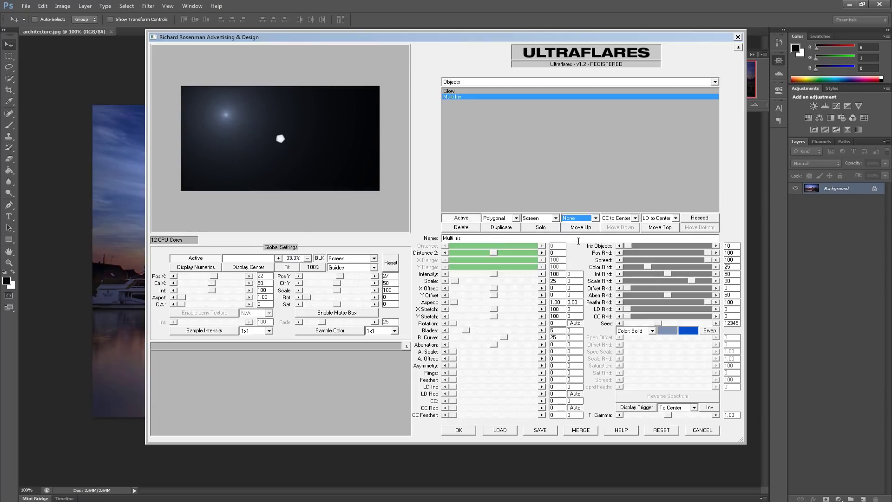
{"action": "mouse_move", "coordinate": [225, 121]}
{"action": "left_mouse_down"}
{"action": "mouse_move", "coordinate": [326, 134]}
{"action": "mouse_move", "coordinate": [279, 153]}
{"action": "mouse_move", "coordinate": [256, 115]}
{"action": "mouse_move", "coordinate": [278, 136]}
{"action": "mouse_move", "coordinate": [213, 112]}
{"action": "left_mouse_up"}
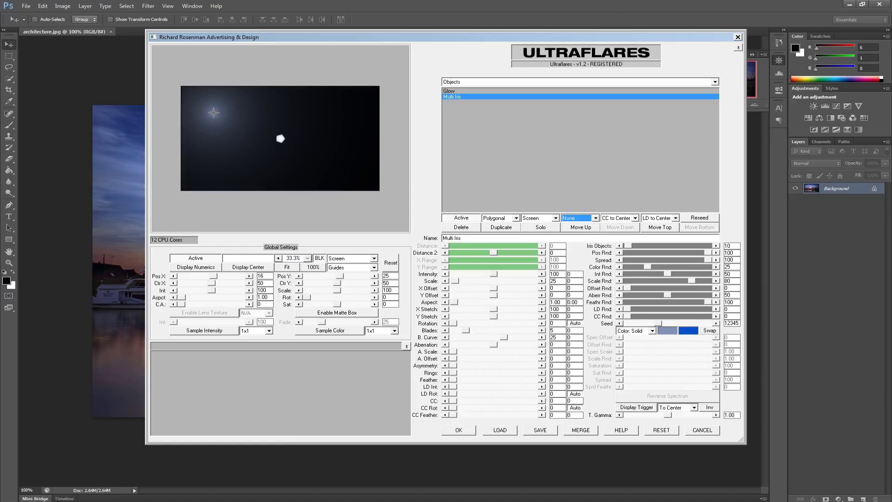
- Try the Custom movement mode for the Multi Iris and return it to Free
{"action": "left_click", "coordinate": [595, 218]}
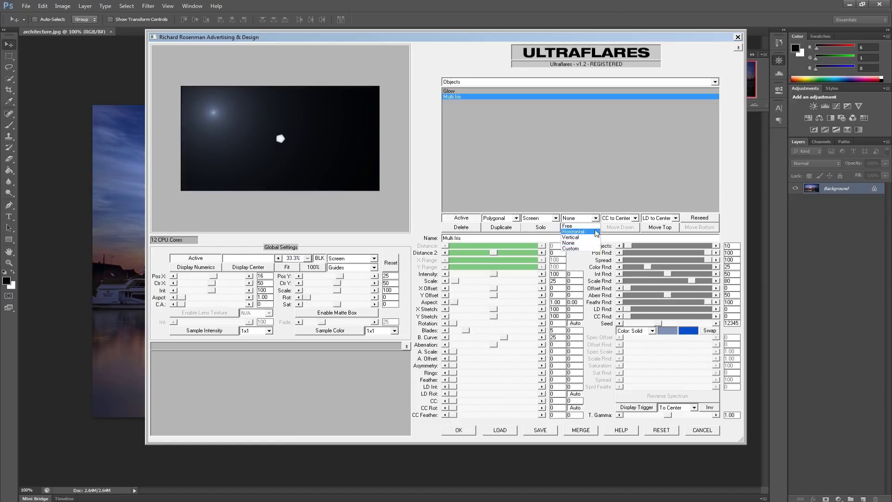
{"action": "left_click", "coordinate": [591, 249]}
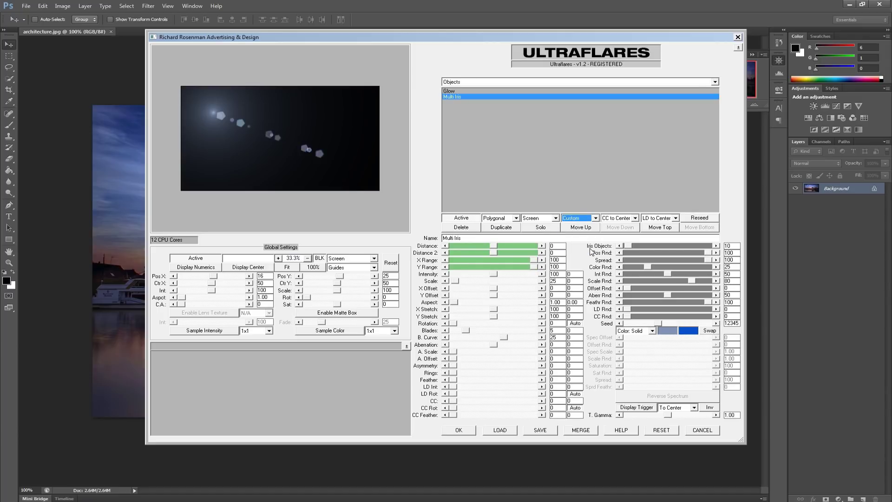
{"action": "left_click", "coordinate": [593, 218]}
{"action": "left_click", "coordinate": [589, 226]}
- Try different distances for the Multi Iris, reset the distance to 0, and set its movement mode to Horizontal
{"action": "mouse_move", "coordinate": [492, 245]}
{"action": "left_mouse_down"}
{"action": "mouse_move", "coordinate": [523, 247]}
{"action": "mouse_move", "coordinate": [472, 246]}
{"action": "mouse_move", "coordinate": [501, 245]}
{"action": "mouse_move", "coordinate": [493, 248]}
{"action": "left_mouse_up"}
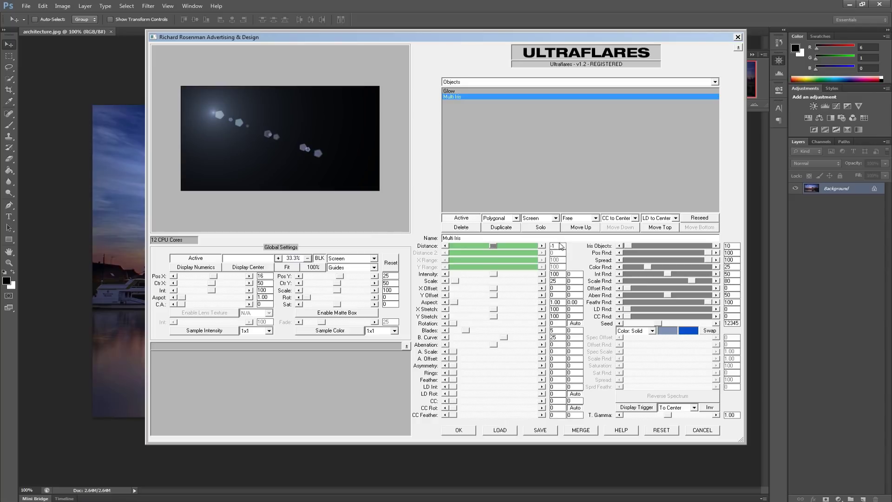
{"action": "left_click_drag", "start_coordinate": [561, 246], "coordinate": [548, 247]}
{"action": "type", "text": "0"}
{"action": "left_click", "coordinate": [594, 218]}
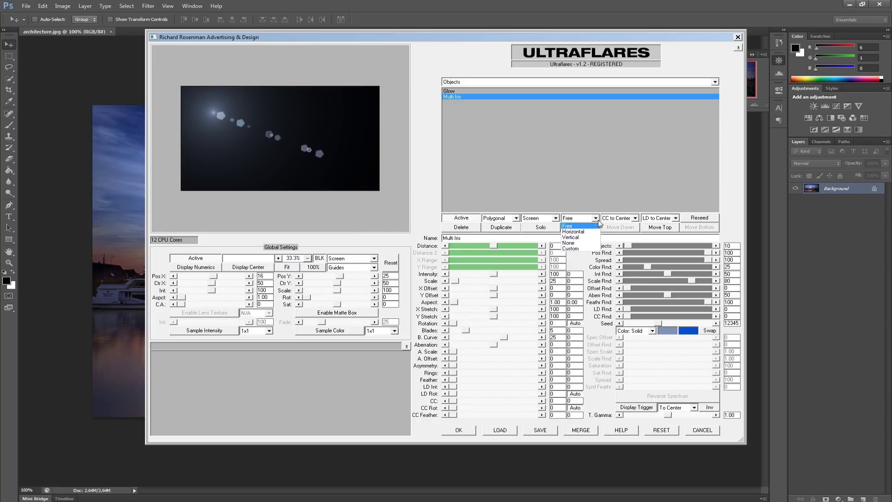
{"action": "left_click", "coordinate": [589, 232]}
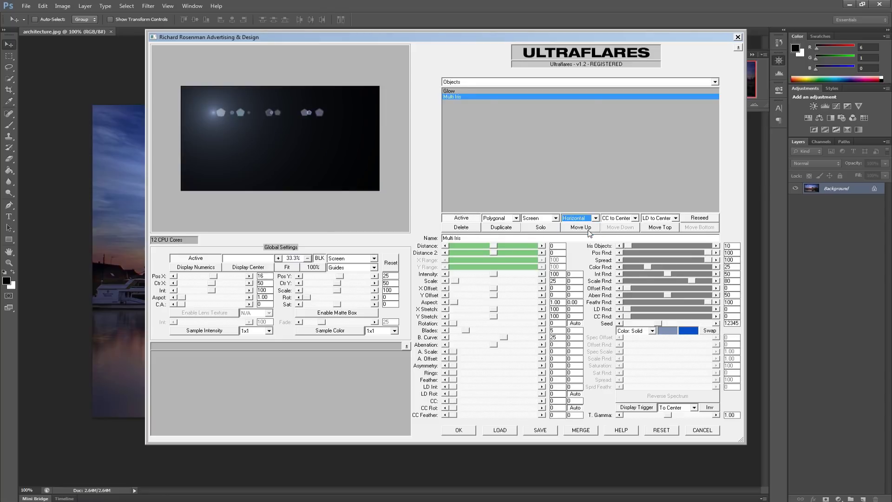
- Set the Multi Iris's Distance 2 to 23 and move the light source to about X 20, Y 22
{"action": "left_click_drag", "start_coordinate": [491, 253], "coordinate": [503, 251]}
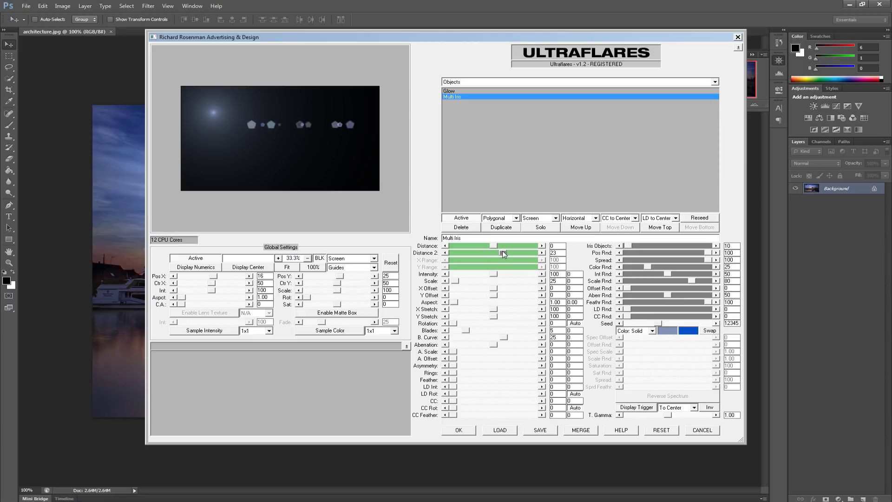
{"action": "mouse_move", "coordinate": [224, 115]}
{"action": "left_mouse_down"}
{"action": "mouse_move", "coordinate": [241, 139]}
{"action": "mouse_move", "coordinate": [303, 176]}
{"action": "mouse_move", "coordinate": [320, 123]}
{"action": "mouse_move", "coordinate": [233, 115]}
{"action": "mouse_move", "coordinate": [261, 169]}
{"action": "mouse_move", "coordinate": [329, 147]}
{"action": "mouse_move", "coordinate": [247, 113]}
{"action": "mouse_move", "coordinate": [216, 109]}
{"action": "mouse_move", "coordinate": [219, 117]}
{"action": "left_mouse_up"}
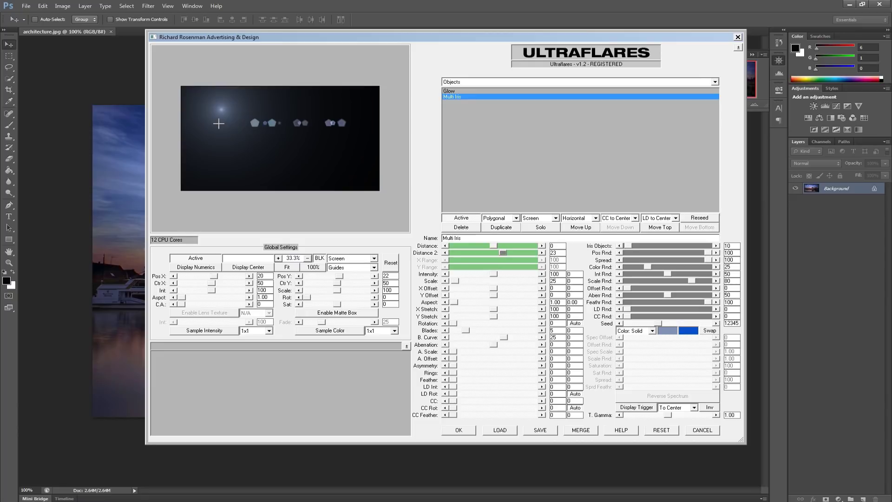
- Switch the Multi Iris to Custom movement with X Range 80 and Y Range 40, and move the light source to about X 18, Y 22
{"action": "left_click", "coordinate": [596, 218]}
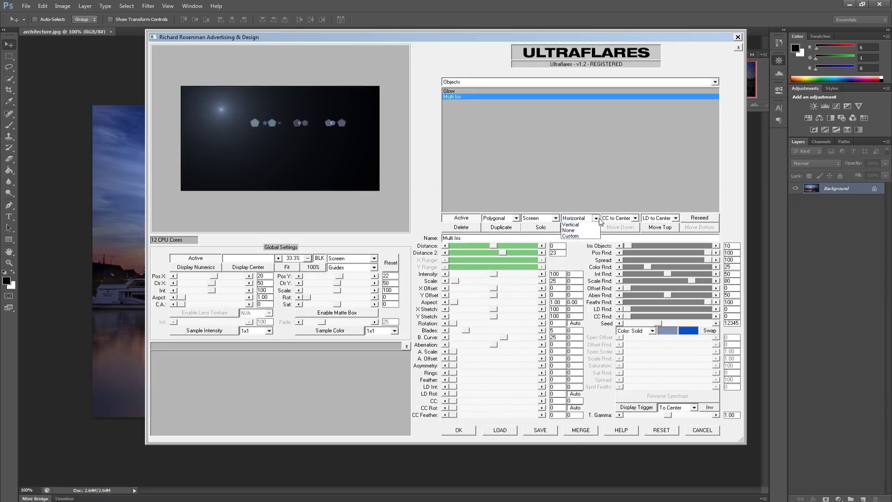
{"action": "left_click", "coordinate": [571, 248]}
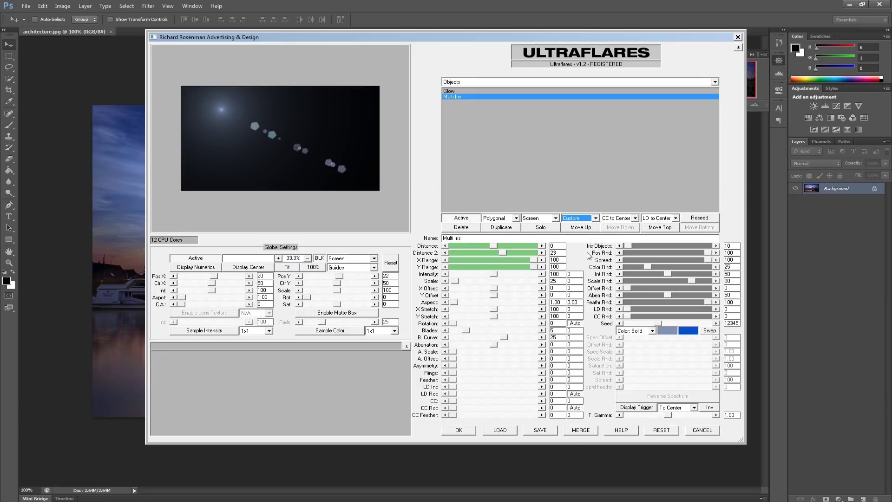
{"action": "double_click", "coordinate": [557, 260]}
{"action": "type", "text": "80"}
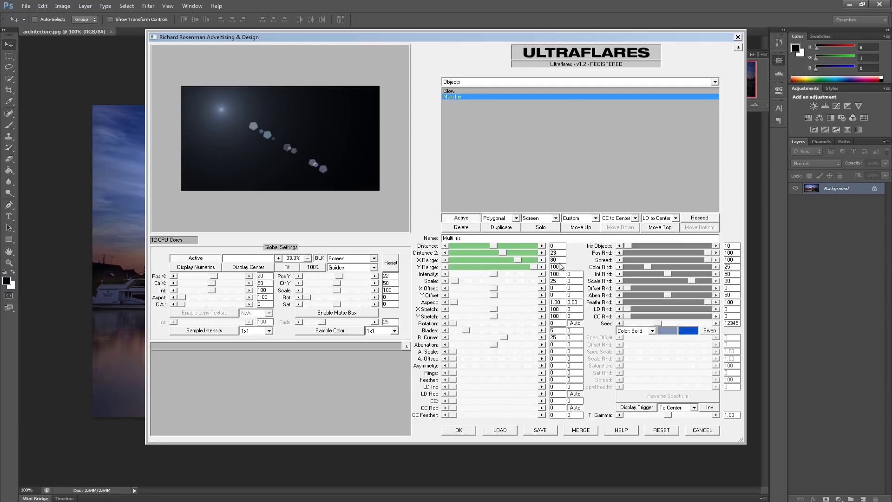
{"action": "double_click", "coordinate": [557, 266]}
{"action": "type", "text": "40"}
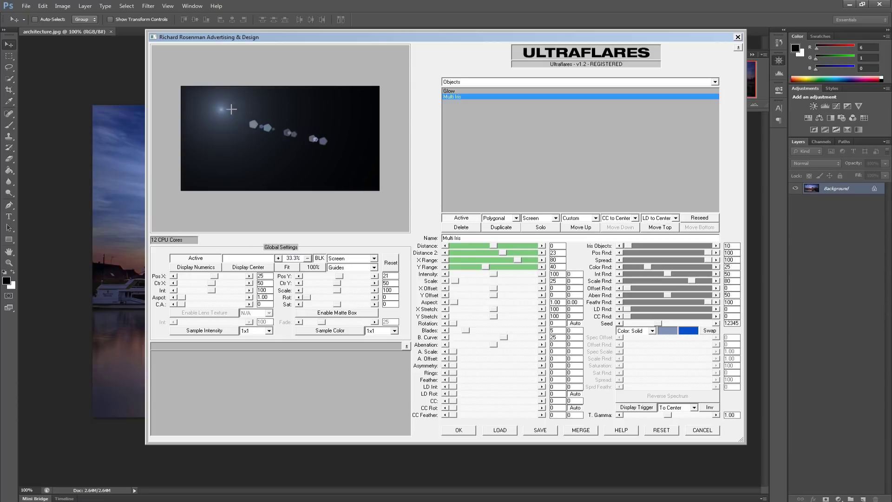
{"action": "mouse_move", "coordinate": [232, 105]}
{"action": "left_mouse_down"}
{"action": "mouse_move", "coordinate": [241, 152]}
{"action": "mouse_move", "coordinate": [325, 140]}
{"action": "mouse_move", "coordinate": [216, 114]}
{"action": "mouse_move", "coordinate": [239, 155]}
{"action": "mouse_move", "coordinate": [329, 147]}
{"action": "mouse_move", "coordinate": [217, 110]}
{"action": "left_mouse_up"}
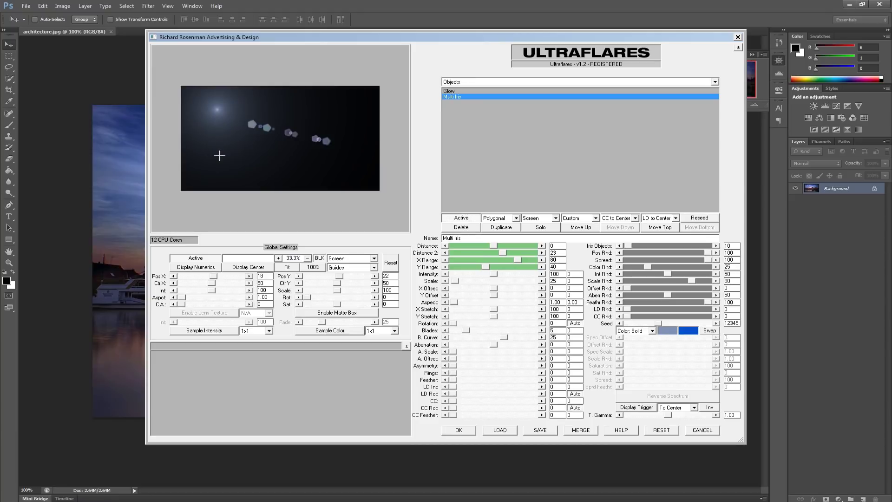
- Set the Multi Iris's X Range to 40 and Y Range to 20, moving the light source to about X 19, Y 21
{"action": "mouse_move", "coordinate": [217, 111]}
{"action": "left_mouse_down"}
{"action": "mouse_move", "coordinate": [209, 144]}
{"action": "mouse_move", "coordinate": [320, 165]}
{"action": "mouse_move", "coordinate": [316, 123]}
{"action": "mouse_move", "coordinate": [238, 103]}
{"action": "mouse_move", "coordinate": [217, 109]}
{"action": "left_mouse_up"}
{"action": "left_click", "coordinate": [553, 267]}
{"action": "key", "text": "BackSpace"}
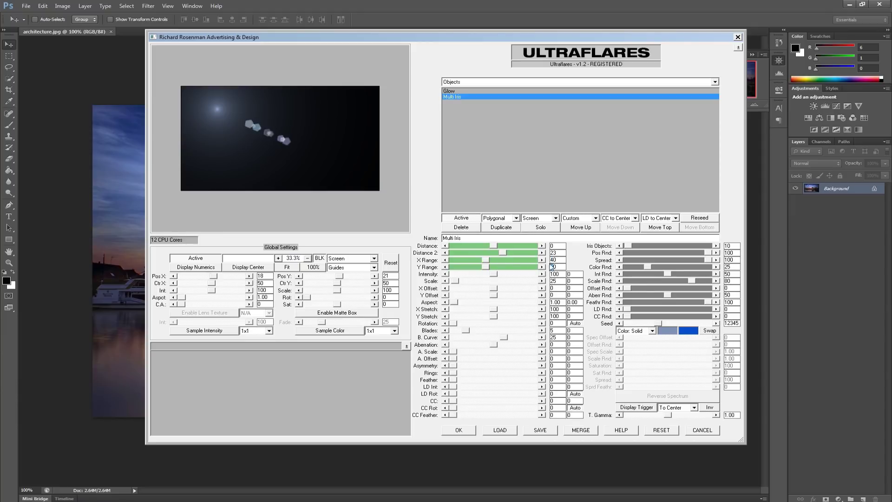
{"action": "type", "text": "2"}
{"action": "mouse_move", "coordinate": [218, 110]}
{"action": "left_mouse_down"}
{"action": "mouse_move", "coordinate": [279, 147]}
{"action": "mouse_move", "coordinate": [309, 112]}
{"action": "mouse_move", "coordinate": [216, 97]}
{"action": "mouse_move", "coordinate": [298, 169]}
{"action": "mouse_move", "coordinate": [308, 127]}
{"action": "mouse_move", "coordinate": [219, 110]}
{"action": "left_mouse_up"}
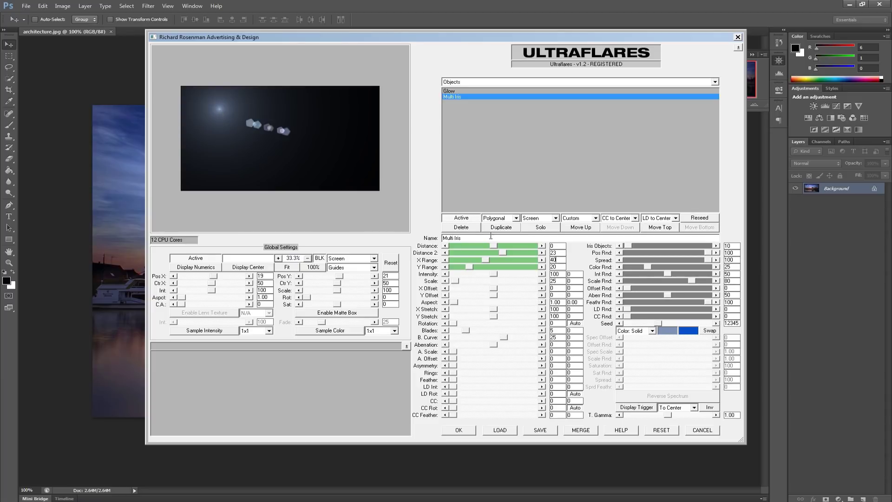
- Delete the Multi Iris and add a Spot Glow with its distance set to 83
{"action": "left_click", "coordinate": [477, 228]}
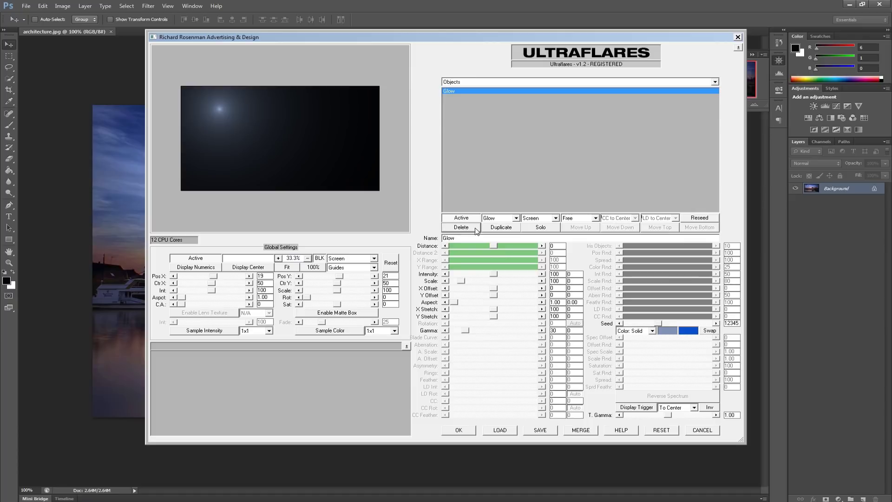
{"action": "left_click", "coordinate": [482, 83]}
{"action": "left_click", "coordinate": [483, 107]}
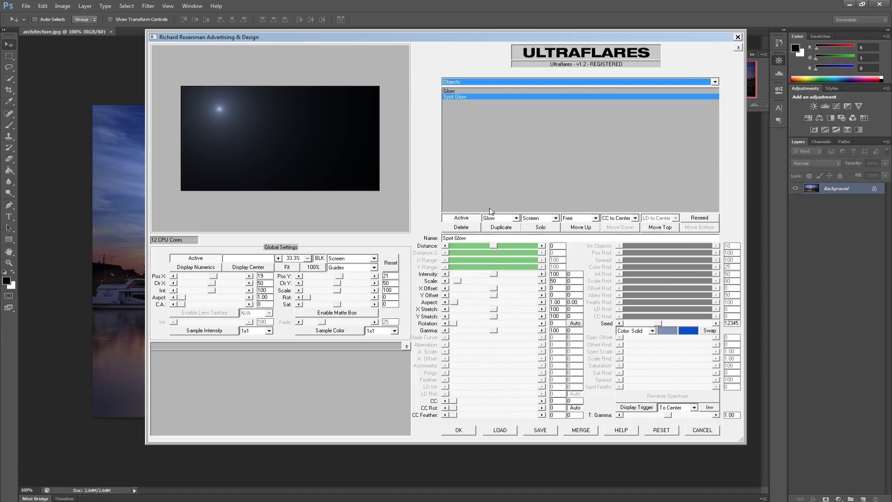
{"action": "left_click_drag", "start_coordinate": [493, 246], "coordinate": [528, 247]}
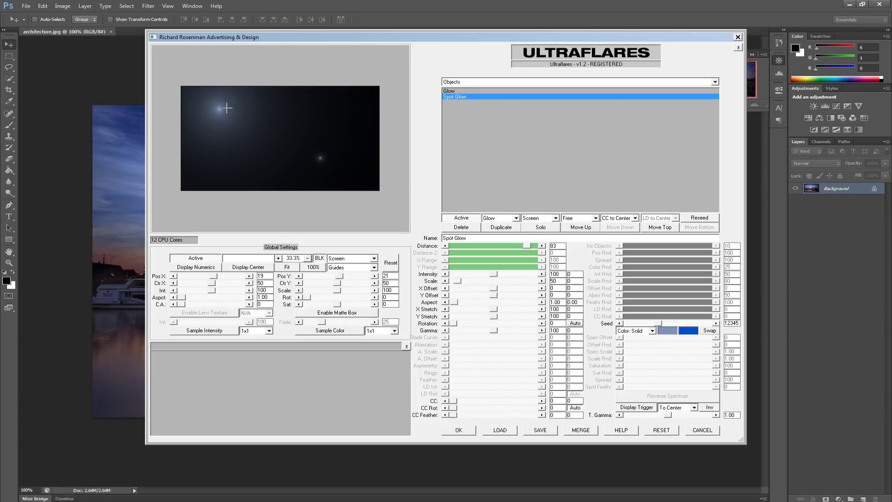
- Set the Spot Glow's X Stretch to 200 and move the light source to about X 19, Y 22
{"action": "mouse_move", "coordinate": [221, 111]}
{"action": "left_mouse_down"}
{"action": "mouse_move", "coordinate": [233, 144]}
{"action": "mouse_move", "coordinate": [335, 149]}
{"action": "mouse_move", "coordinate": [299, 93]}
{"action": "mouse_move", "coordinate": [222, 110]}
{"action": "left_mouse_up"}
{"action": "left_click_drag", "start_coordinate": [493, 309], "coordinate": [543, 311]}
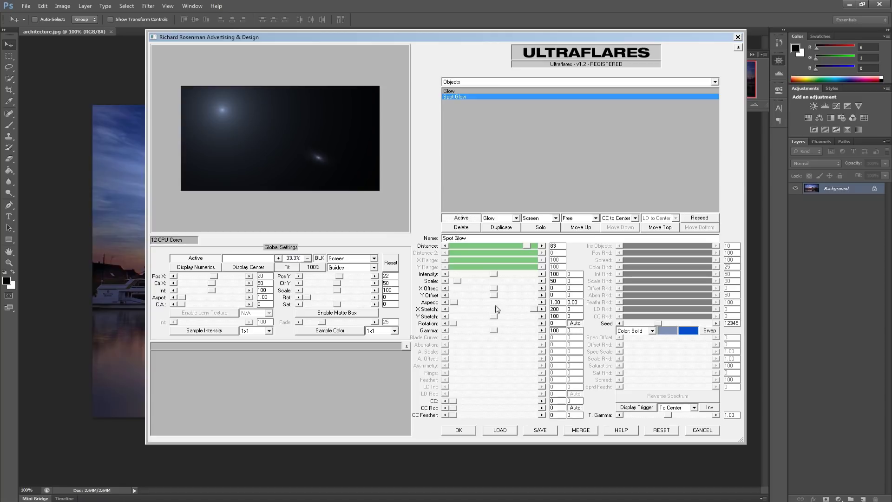
{"action": "left_click_drag", "start_coordinate": [246, 133], "coordinate": [230, 120]}
- Try the Spot Glow's CC setting, return it to 0, and swap the object's two colors
{"action": "left_click_drag", "start_coordinate": [453, 401], "coordinate": [455, 402]}
{"action": "left_click_drag", "start_coordinate": [464, 400], "coordinate": [451, 414]}
{"action": "left_click", "coordinate": [705, 331]}
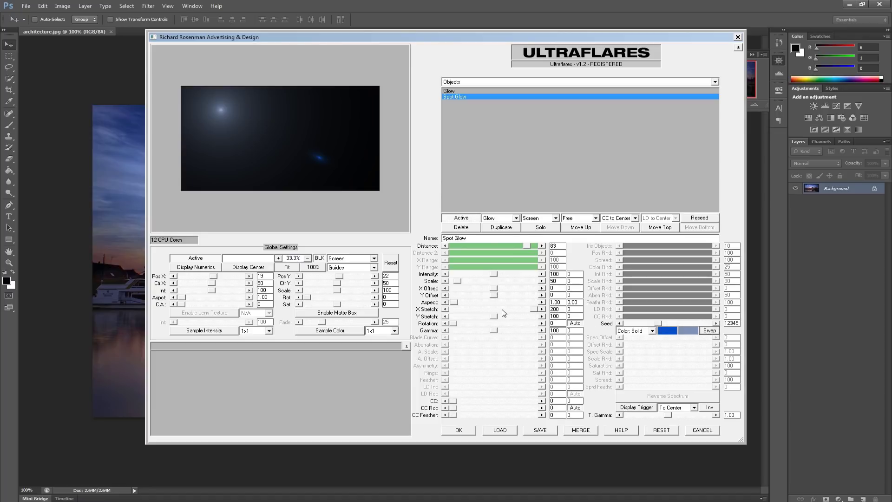
- Reset the Spot Glow's X Stretch to 100 and try a larger scale
{"action": "double_click", "coordinate": [554, 309]}
{"action": "type", "text": "100"}
{"action": "left_click_drag", "start_coordinate": [461, 284], "coordinate": [467, 287]}
- Delete the Spot Glow and add a Halo with its distance set to 100
{"action": "left_click", "coordinate": [462, 228]}
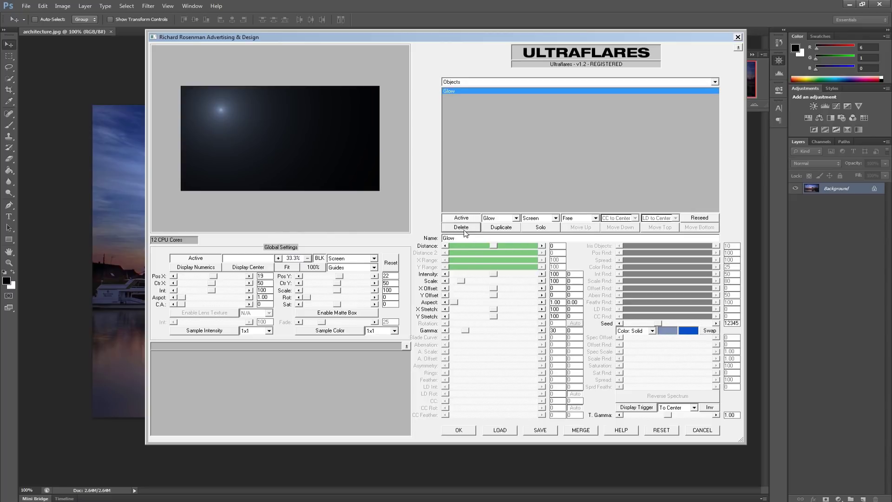
{"action": "left_click", "coordinate": [480, 81]}
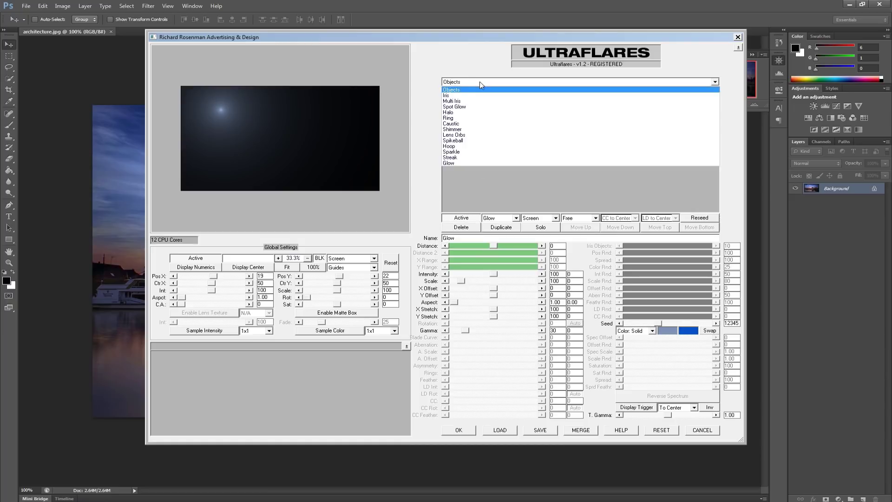
{"action": "left_click", "coordinate": [473, 110]}
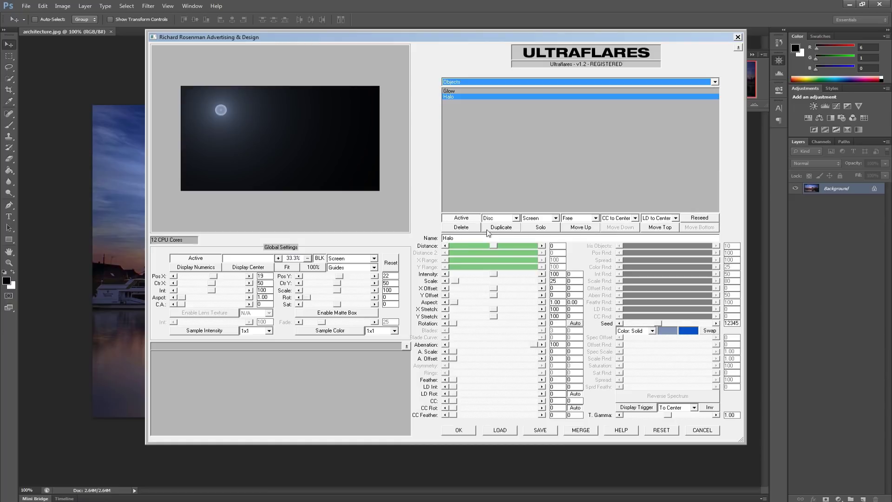
{"action": "left_click_drag", "start_coordinate": [493, 245], "coordinate": [536, 245]}
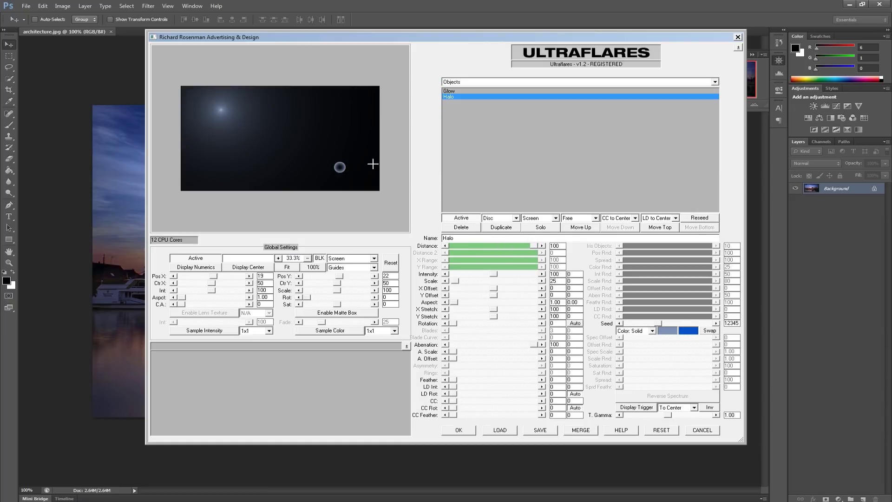
- Enlarge the Halo to a scale of 57 and move the light source to about X 17, Y 22
{"action": "mouse_move", "coordinate": [227, 112]}
{"action": "left_mouse_down"}
{"action": "mouse_move", "coordinate": [237, 133]}
{"action": "mouse_move", "coordinate": [335, 142]}
{"action": "mouse_move", "coordinate": [246, 135]}
{"action": "mouse_move", "coordinate": [226, 117]}
{"action": "left_mouse_up"}
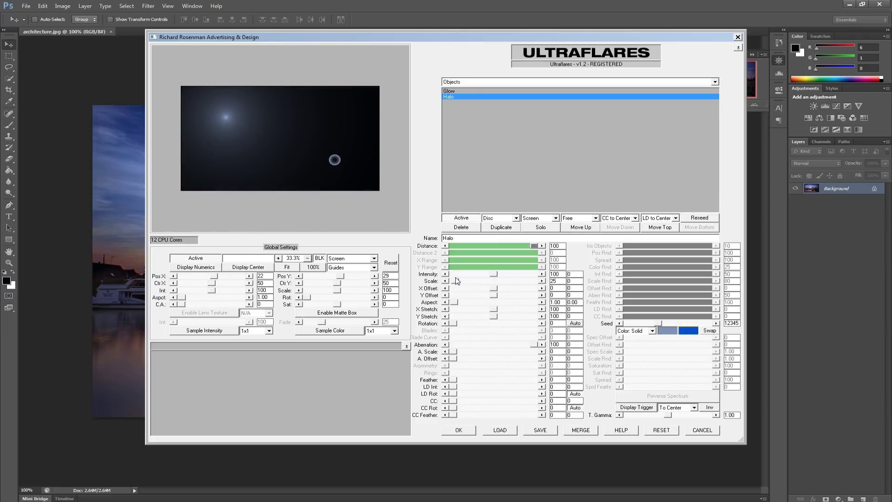
{"action": "left_click_drag", "start_coordinate": [455, 279], "coordinate": [458, 281]}
{"action": "mouse_move", "coordinate": [205, 102]}
{"action": "left_mouse_down"}
{"action": "mouse_move", "coordinate": [218, 124]}
{"action": "mouse_move", "coordinate": [308, 129]}
{"action": "mouse_move", "coordinate": [287, 93]}
{"action": "mouse_move", "coordinate": [216, 110]}
{"action": "left_mouse_up"}
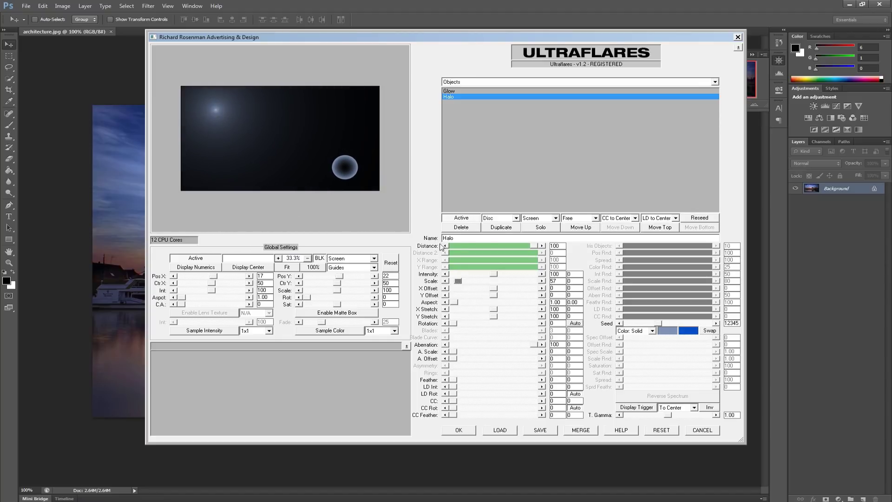
- Try the Donut shape for the Halo
{"action": "left_click", "coordinate": [516, 218]}
{"action": "left_click", "coordinate": [511, 232]}
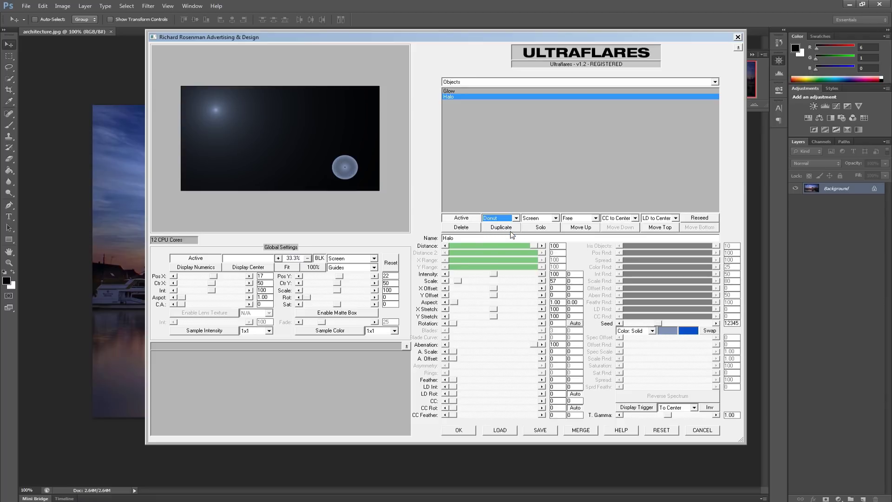
{"action": "left_click", "coordinate": [516, 218]}
{"action": "left_click", "coordinate": [514, 226]}
- Delete the Halo and add a Ring with its distance set to 100
{"action": "left_click", "coordinate": [465, 227]}
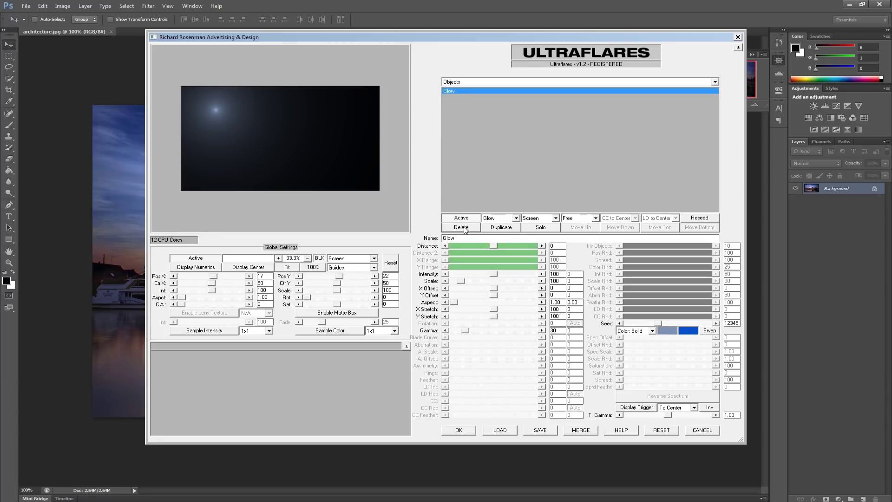
{"action": "left_click", "coordinate": [470, 82]}
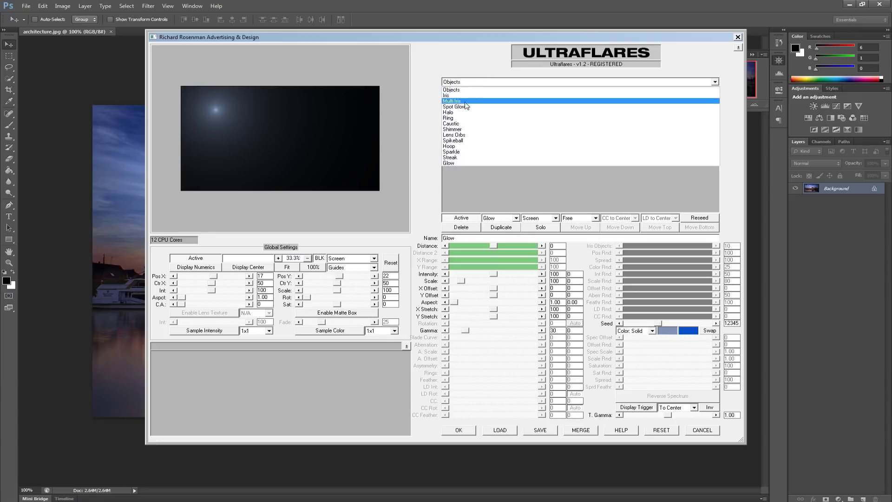
{"action": "left_click", "coordinate": [462, 119]}
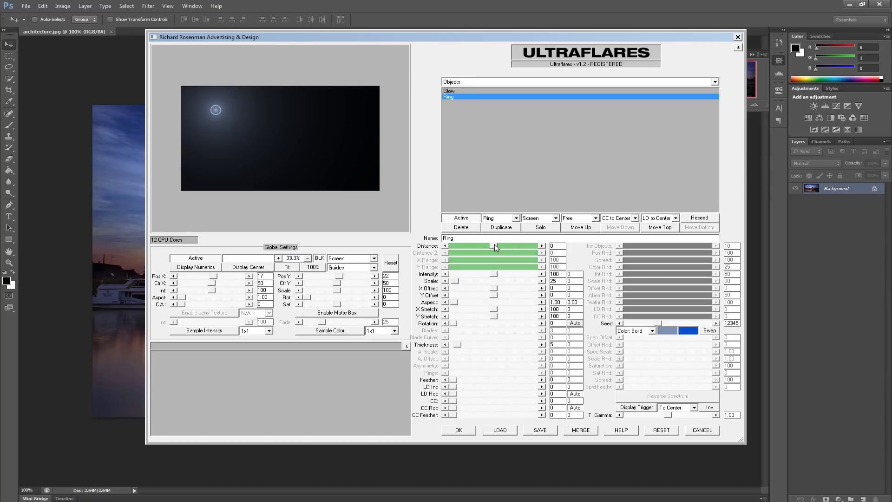
{"action": "left_click_drag", "start_coordinate": [494, 244], "coordinate": [539, 246]}
- Set the Ring's scale to 63, thickness to 0 and feather to 30, with the light source at about X 16, Y 24
{"action": "left_click_drag", "start_coordinate": [455, 281], "coordinate": [459, 281]}
{"action": "left_click_drag", "start_coordinate": [233, 114], "coordinate": [214, 112]}
{"action": "mouse_move", "coordinate": [457, 345]}
{"action": "left_mouse_down"}
{"action": "mouse_move", "coordinate": [450, 346]}
{"action": "mouse_move", "coordinate": [509, 343]}
{"action": "mouse_move", "coordinate": [448, 346]}
{"action": "left_mouse_up"}
{"action": "left_click_drag", "start_coordinate": [453, 381], "coordinate": [477, 380]}
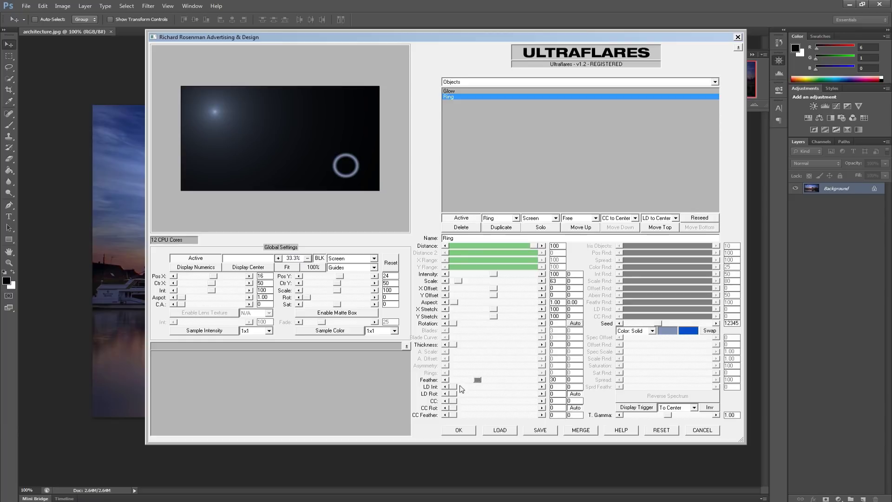
- Set the Ring's CC to 78 and CC Feather to 65, and change its coloring from solid to spectrum
{"action": "left_click_drag", "start_coordinate": [453, 387], "coordinate": [516, 401]}
{"action": "left_click_drag", "start_coordinate": [453, 416], "coordinate": [505, 411]}
{"action": "mouse_move", "coordinate": [204, 114]}
{"action": "left_mouse_down"}
{"action": "mouse_move", "coordinate": [218, 148]}
{"action": "mouse_move", "coordinate": [329, 156]}
{"action": "mouse_move", "coordinate": [266, 141]}
{"action": "mouse_move", "coordinate": [209, 108]}
{"action": "left_mouse_up"}
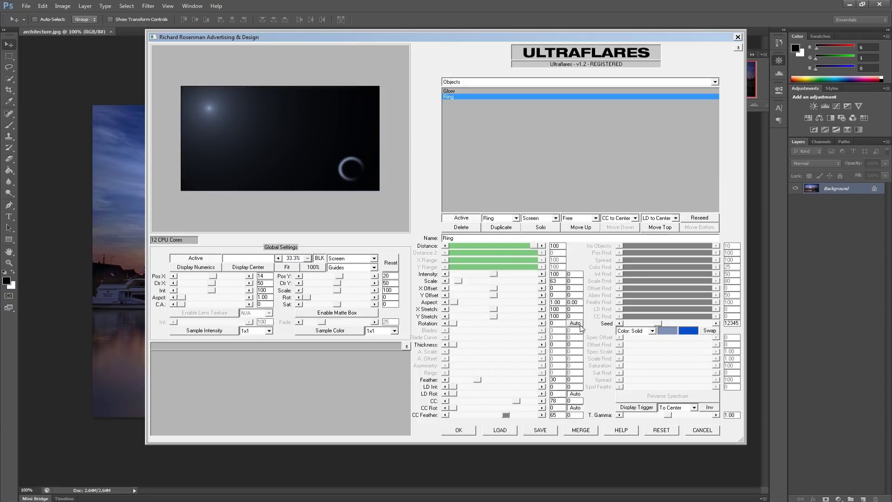
{"action": "left_click", "coordinate": [629, 332]}
{"action": "left_click", "coordinate": [635, 357]}
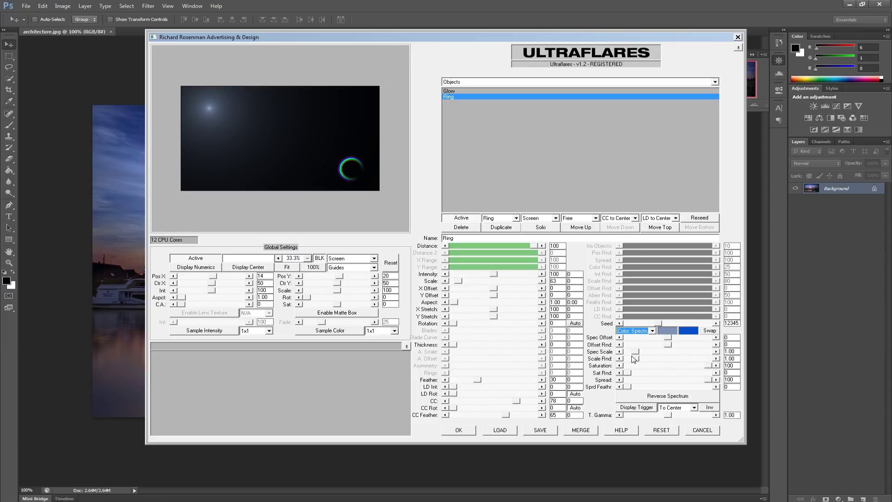
- Delete the Ring and add a Caustic object
{"action": "left_click", "coordinate": [473, 227]}
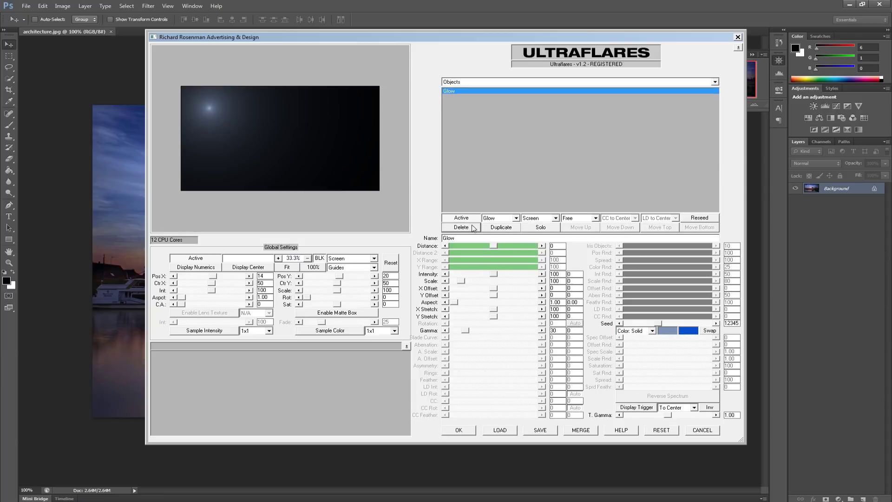
{"action": "left_click", "coordinate": [477, 81]}
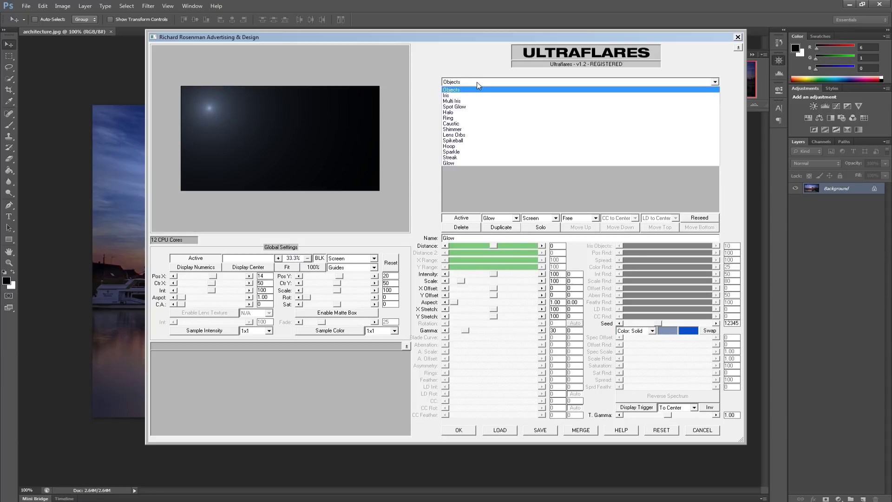
{"action": "left_click", "coordinate": [470, 124]}
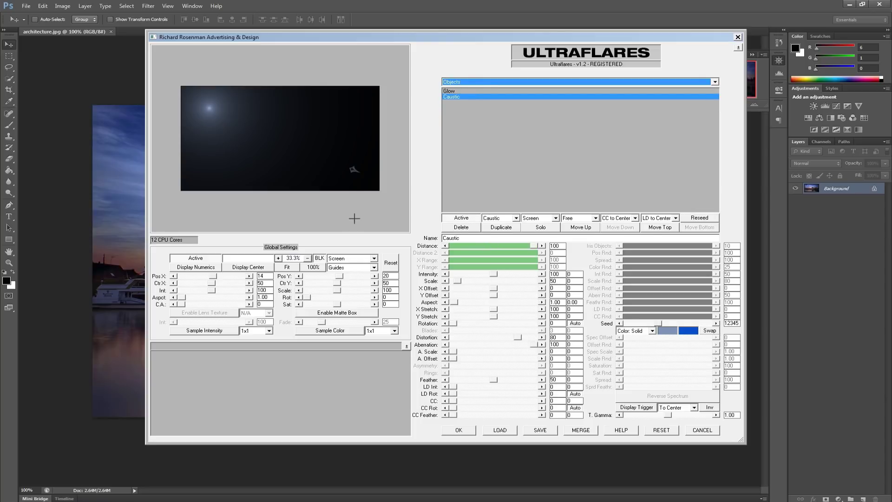
- Move the light source to about X 19, Y 24, set the Caustic's scale to 126, and try a lower distortion
{"action": "mouse_move", "coordinate": [214, 109]}
{"action": "left_mouse_down"}
{"action": "mouse_move", "coordinate": [237, 139]}
{"action": "mouse_move", "coordinate": [346, 165]}
{"action": "mouse_move", "coordinate": [227, 141]}
{"action": "mouse_move", "coordinate": [220, 113]}
{"action": "left_mouse_up"}
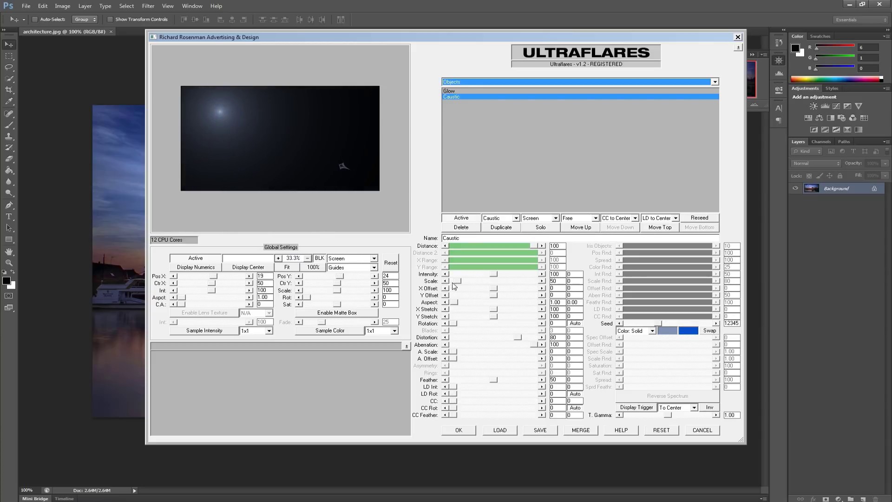
{"action": "left_click_drag", "start_coordinate": [457, 281], "coordinate": [463, 282]}
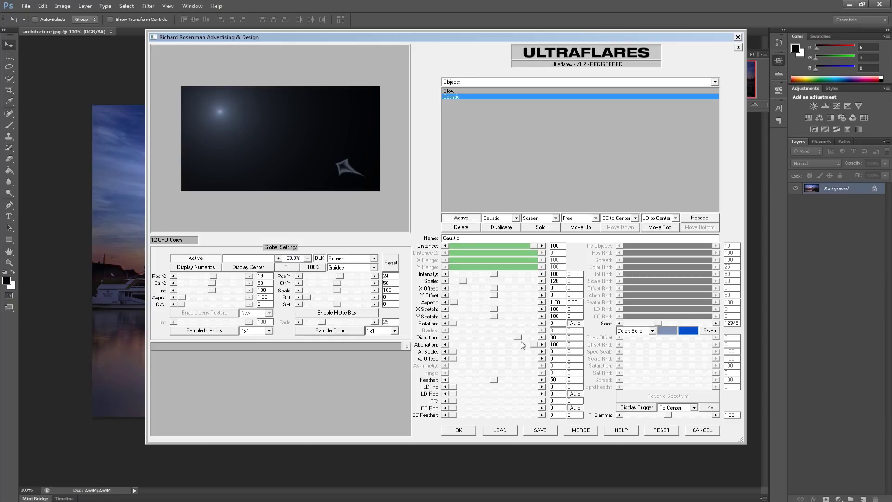
{"action": "mouse_move", "coordinate": [519, 340]}
{"action": "left_mouse_down"}
{"action": "mouse_move", "coordinate": [530, 338]}
{"action": "mouse_move", "coordinate": [449, 341]}
{"action": "mouse_move", "coordinate": [523, 341]}
{"action": "mouse_move", "coordinate": [451, 342]}
{"action": "mouse_move", "coordinate": [513, 342]}
{"action": "left_mouse_up"}
- Delete the Caustic, add a Shimmer, and move the light source to about X 61, Y 37
{"action": "left_click", "coordinate": [461, 227]}
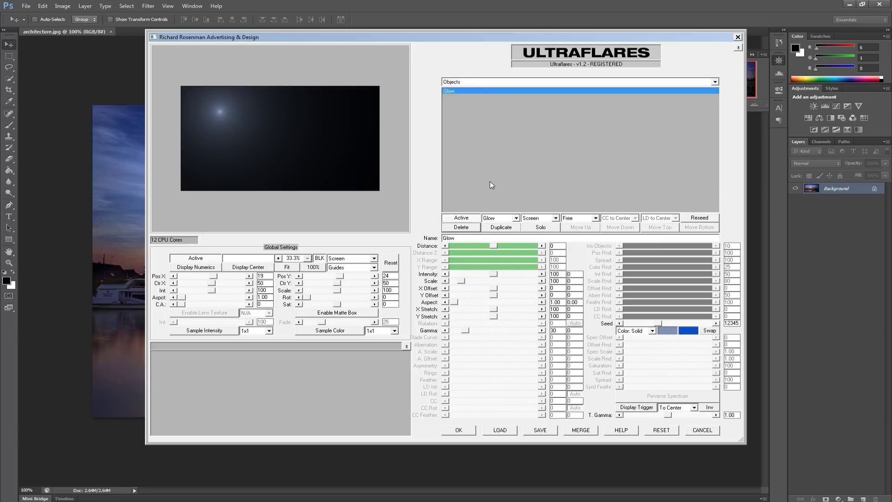
{"action": "left_click", "coordinate": [490, 82]}
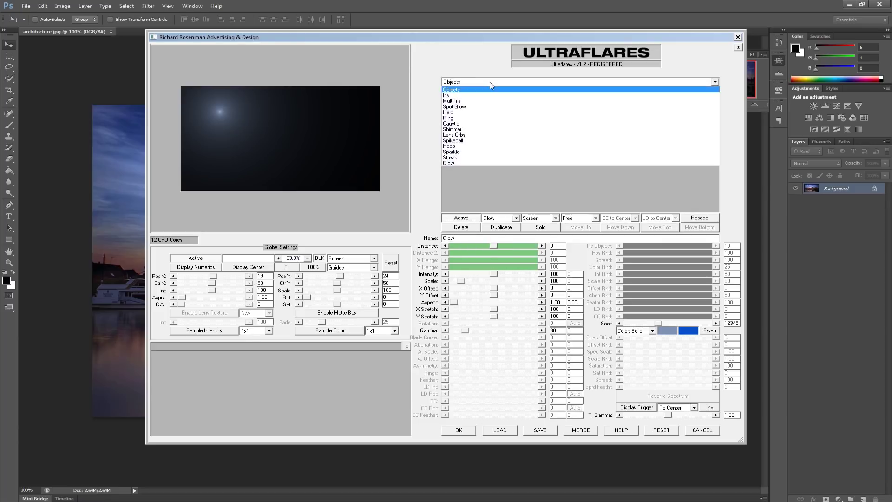
{"action": "left_click", "coordinate": [484, 129]}
{"action": "left_click_drag", "start_coordinate": [234, 121], "coordinate": [302, 124]}
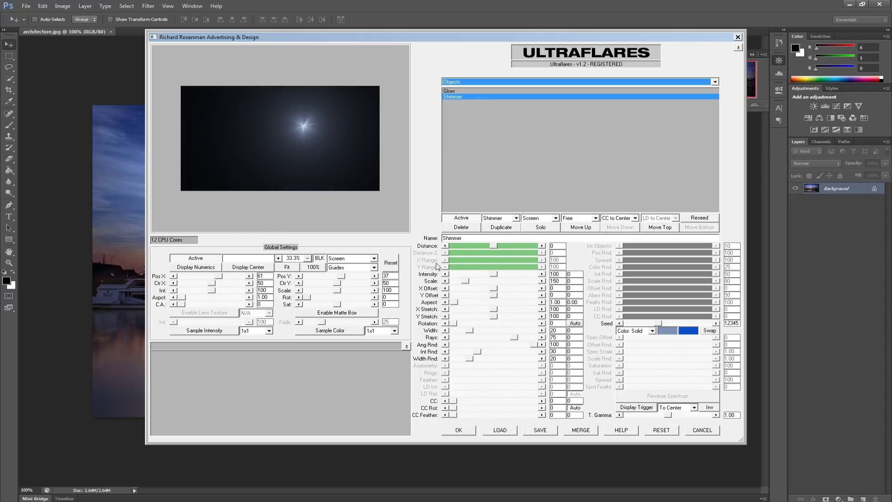
- Set the Shimmer's scale to 190 and width to 8, with the light source at about X 21, Y 32
{"action": "left_click_drag", "start_coordinate": [467, 281], "coordinate": [470, 283]}
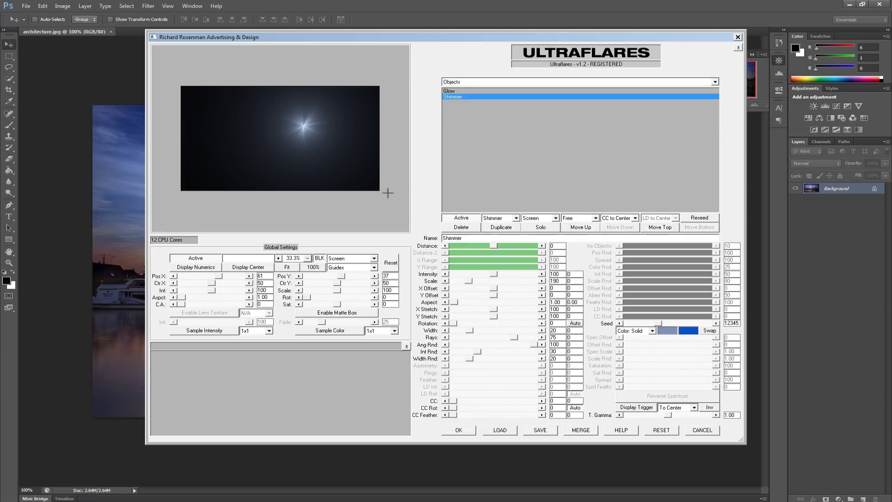
{"action": "left_click_drag", "start_coordinate": [302, 125], "coordinate": [223, 120]}
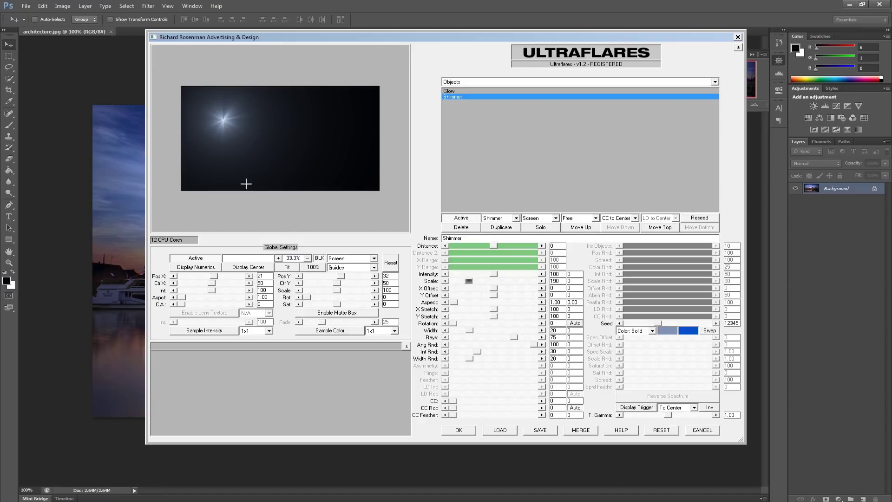
{"action": "mouse_move", "coordinate": [471, 332]}
{"action": "left_mouse_down"}
{"action": "mouse_move", "coordinate": [460, 332]}
{"action": "mouse_move", "coordinate": [523, 334]}
{"action": "mouse_move", "coordinate": [461, 337]}
{"action": "left_mouse_up"}
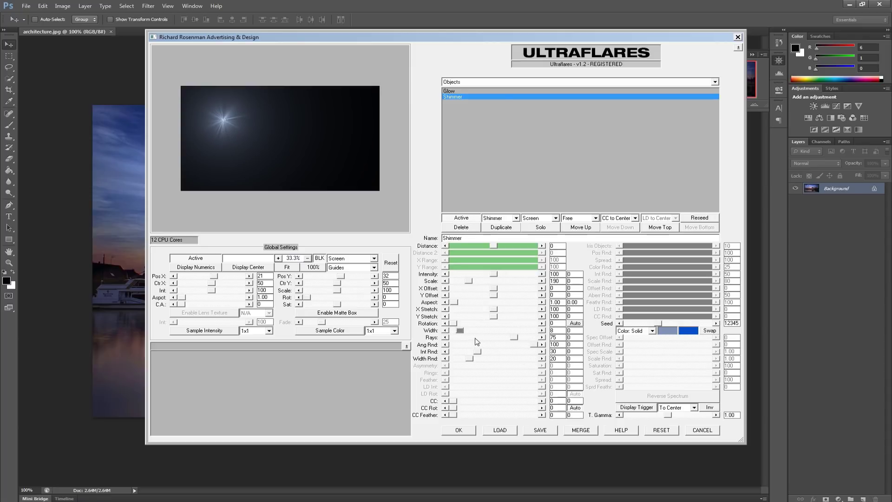
{"action": "left_click_drag", "start_coordinate": [514, 337], "coordinate": [455, 362]}
- Delete the Shimmer and add a Lens Orbs object beside the Glow
{"action": "left_click", "coordinate": [461, 227]}
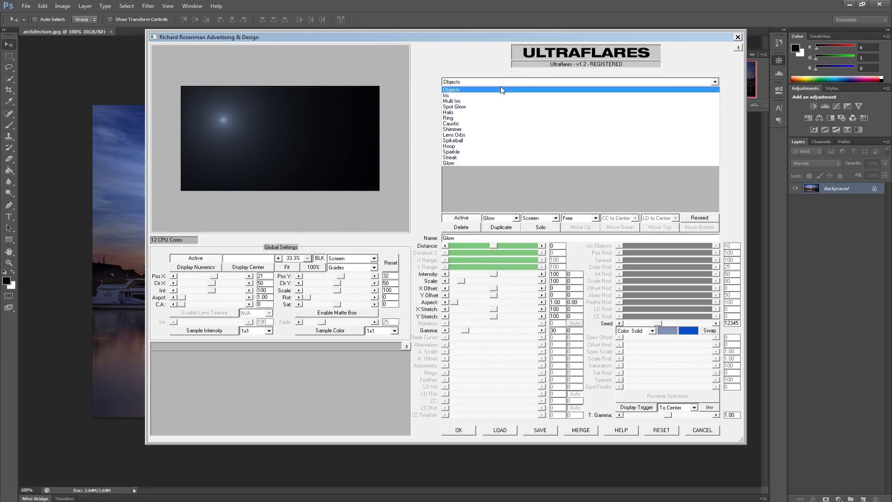
{"action": "left_click", "coordinate": [490, 135]}
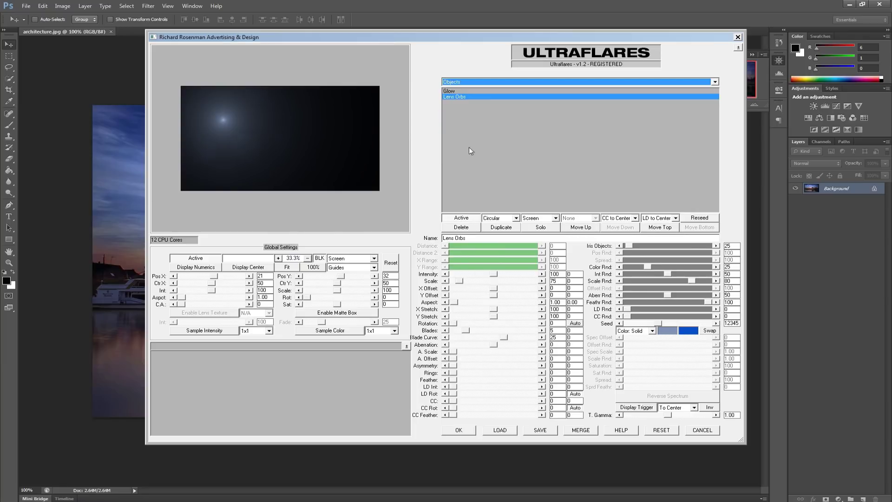
- Raise the Lens Orbs' intensity to 200 and move the light source to about X 39, Y 46
{"action": "left_click_drag", "start_coordinate": [223, 120], "coordinate": [236, 137]}
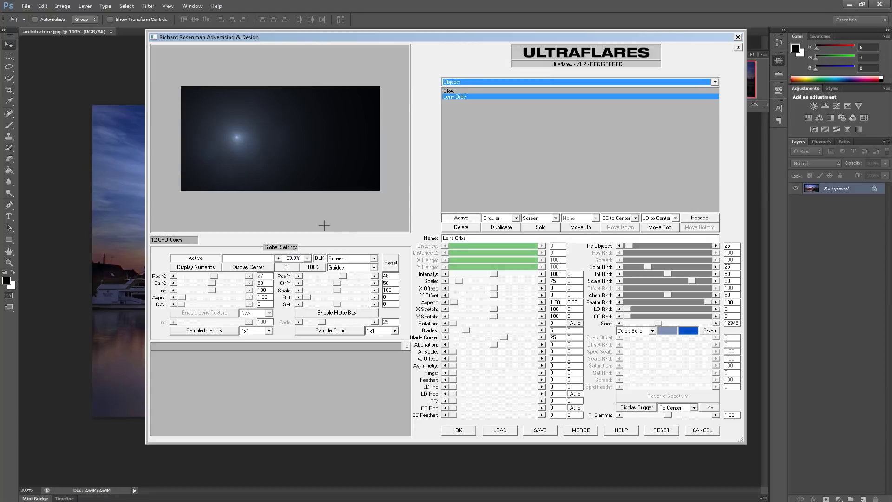
{"action": "left_click_drag", "start_coordinate": [493, 274], "coordinate": [539, 273]}
{"action": "mouse_move", "coordinate": [263, 130]}
{"action": "left_mouse_down"}
{"action": "mouse_move", "coordinate": [232, 154]}
{"action": "mouse_move", "coordinate": [311, 163]}
{"action": "mouse_move", "coordinate": [318, 135]}
{"action": "mouse_move", "coordinate": [291, 151]}
{"action": "mouse_move", "coordinate": [237, 135]}
{"action": "mouse_move", "coordinate": [221, 118]}
{"action": "mouse_move", "coordinate": [259, 134]}
{"action": "left_mouse_up"}
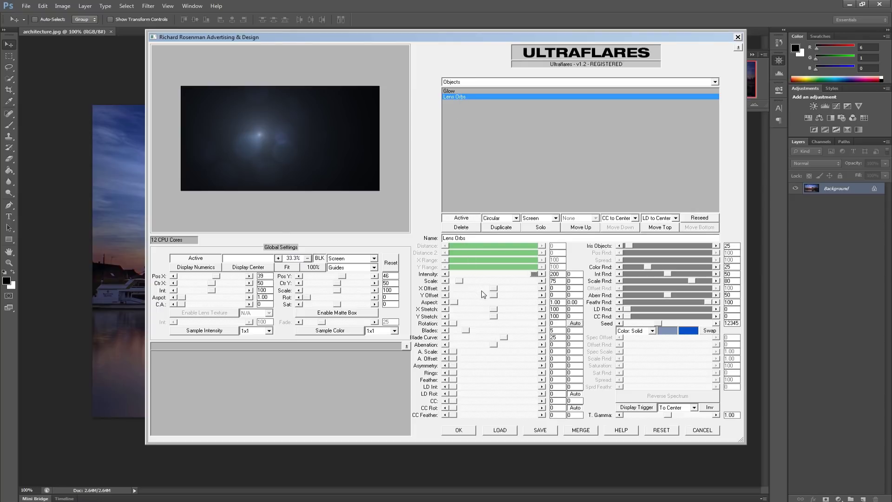
- Try offsetting the Lens Orbs and reset the offset to 0, and preview the Polygonal shape before returning to Circular
{"action": "mouse_move", "coordinate": [494, 290]}
{"action": "left_mouse_down"}
{"action": "mouse_move", "coordinate": [542, 289]}
{"action": "mouse_move", "coordinate": [449, 291]}
{"action": "mouse_move", "coordinate": [494, 295]}
{"action": "left_mouse_up"}
{"action": "type", "text": "0"}
{"action": "left_click", "coordinate": [516, 218]}
{"action": "left_click", "coordinate": [510, 232]}
{"action": "left_click", "coordinate": [516, 218]}
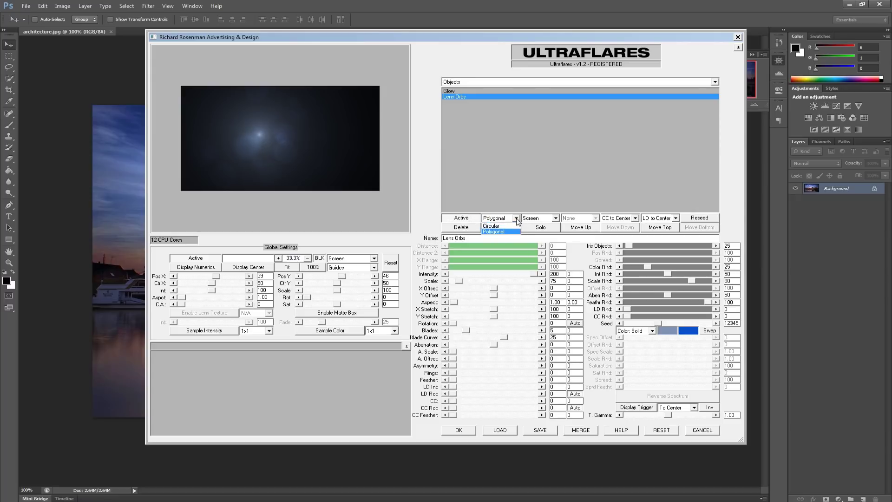
{"action": "left_click", "coordinate": [511, 226]}
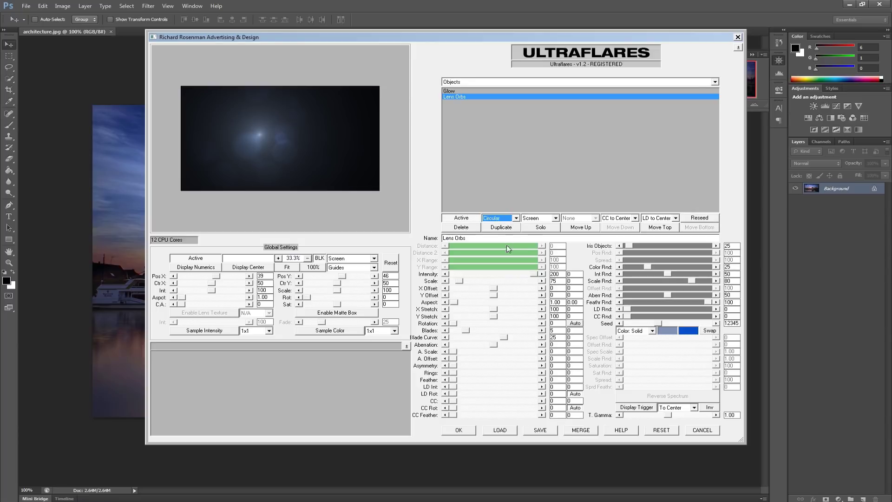
{"action": "mouse_move", "coordinate": [533, 274]}
{"action": "left_mouse_down"}
{"action": "mouse_move", "coordinate": [469, 274]}
{"action": "mouse_move", "coordinate": [538, 277]}
{"action": "left_mouse_up"}
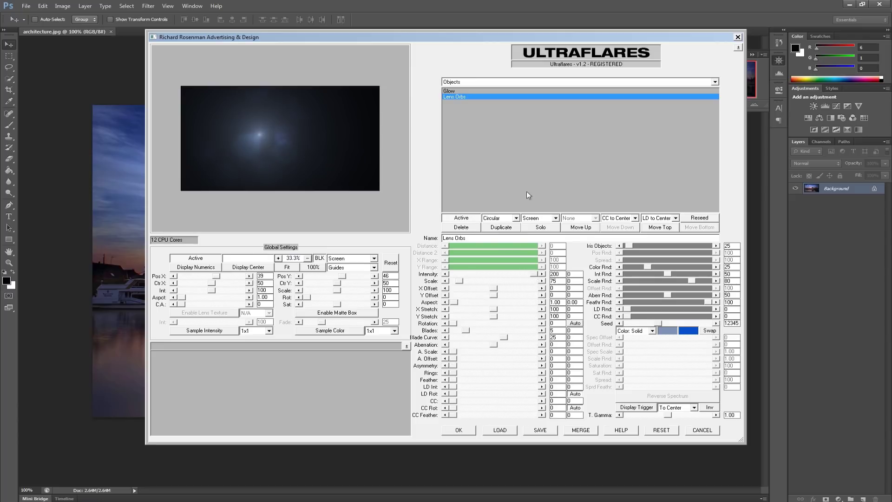
- Try the Glow at intensity 168 with the light source at about X 32, Y 40, and set the intensity back to 100
{"action": "left_click", "coordinate": [453, 91]}
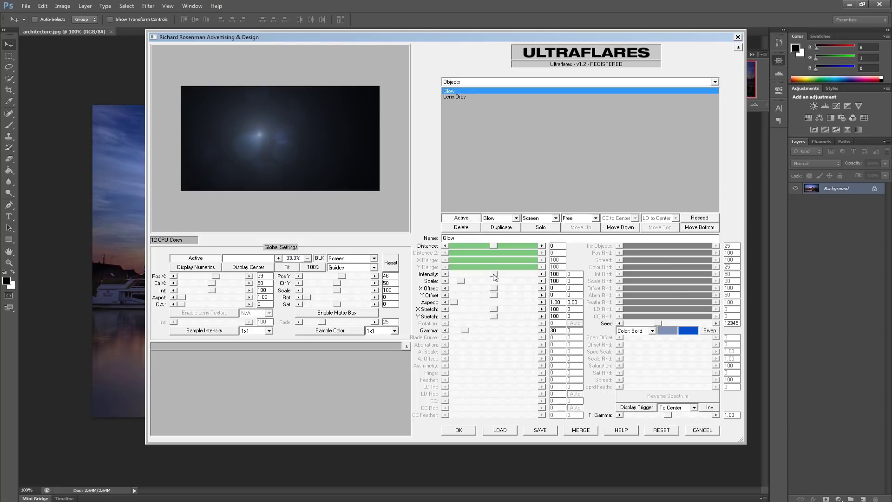
{"action": "left_click_drag", "start_coordinate": [495, 277], "coordinate": [521, 276]}
{"action": "left_click_drag", "start_coordinate": [306, 135], "coordinate": [245, 129]}
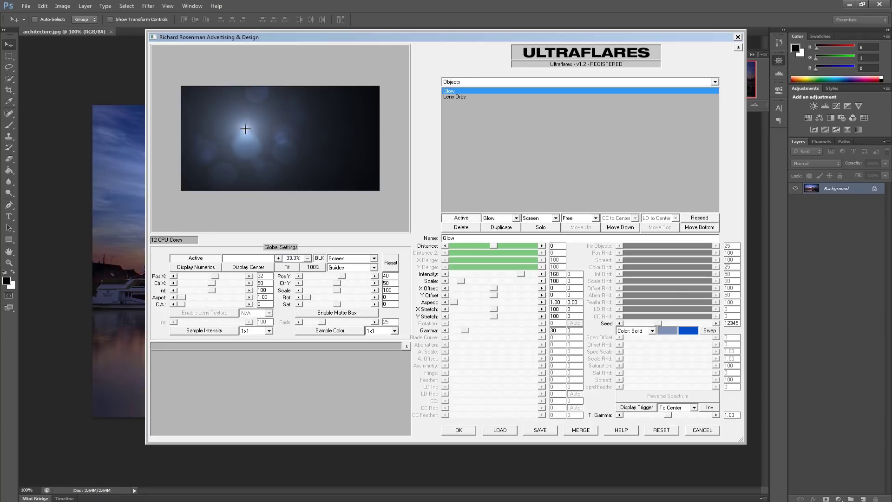
{"action": "double_click", "coordinate": [558, 274]}
{"action": "type", "text": "100"}
{"action": "key", "text": "Tab"}
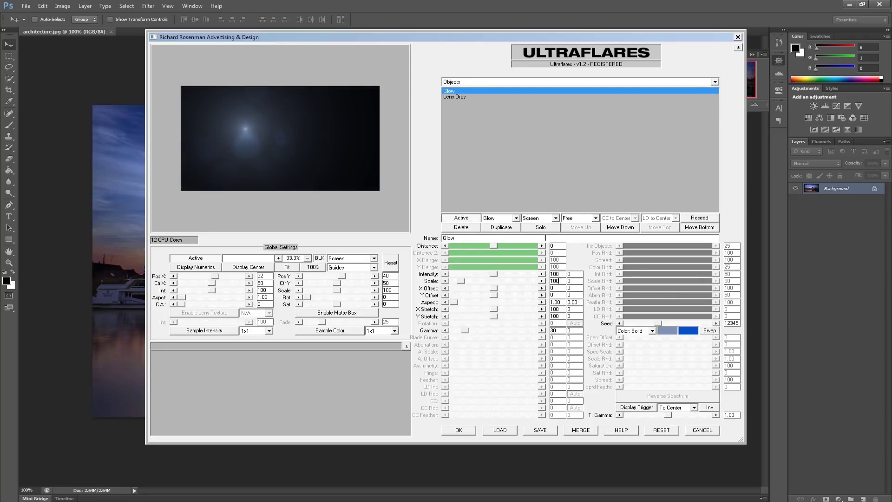
- Give the Lens Orbs spectrum coloring and an intensity randomness of 44, with the light source at about X 28, Y 34
{"action": "left_click", "coordinate": [461, 96]}
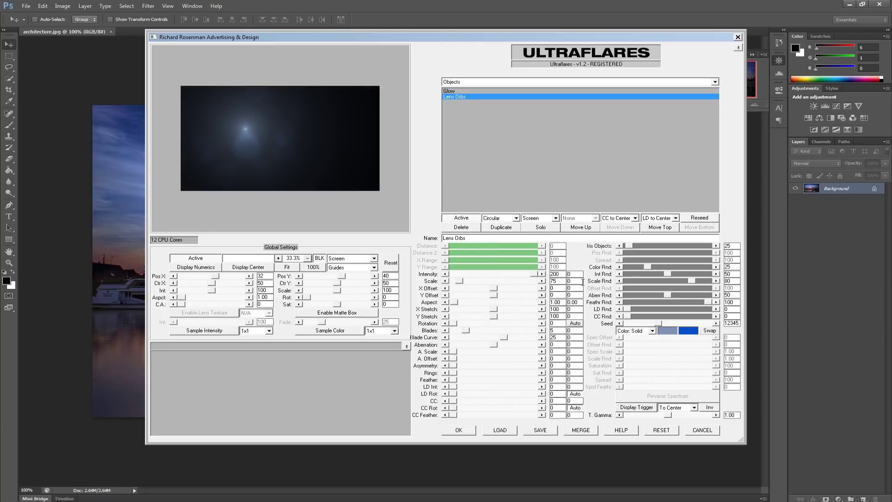
{"action": "left_click", "coordinate": [652, 330]}
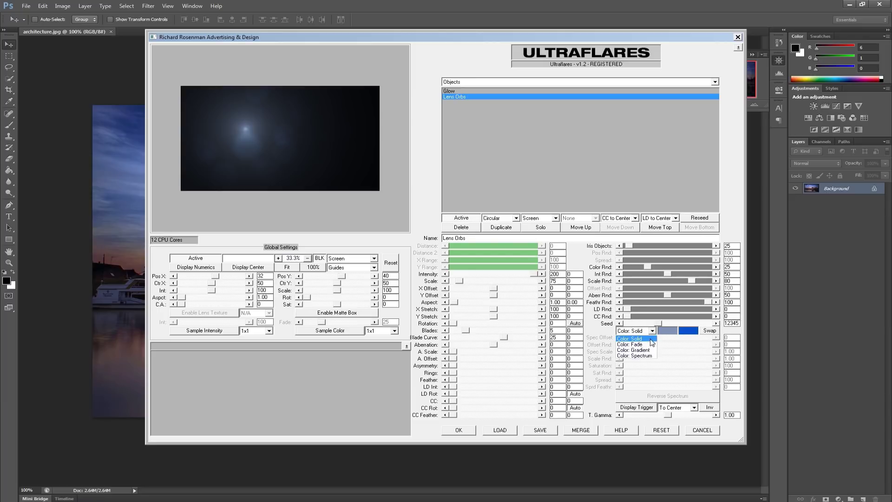
{"action": "left_click", "coordinate": [643, 355]}
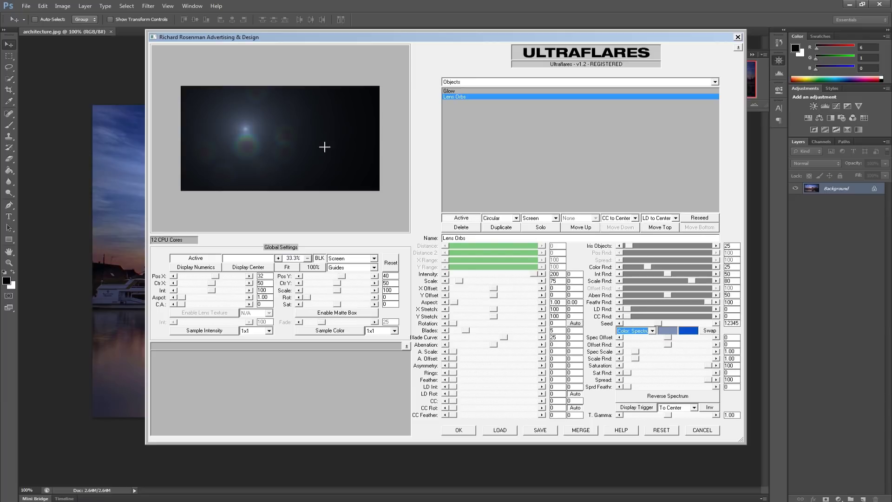
{"action": "mouse_move", "coordinate": [251, 128]}
{"action": "left_mouse_down"}
{"action": "mouse_move", "coordinate": [308, 152]}
{"action": "mouse_move", "coordinate": [237, 123]}
{"action": "left_mouse_up"}
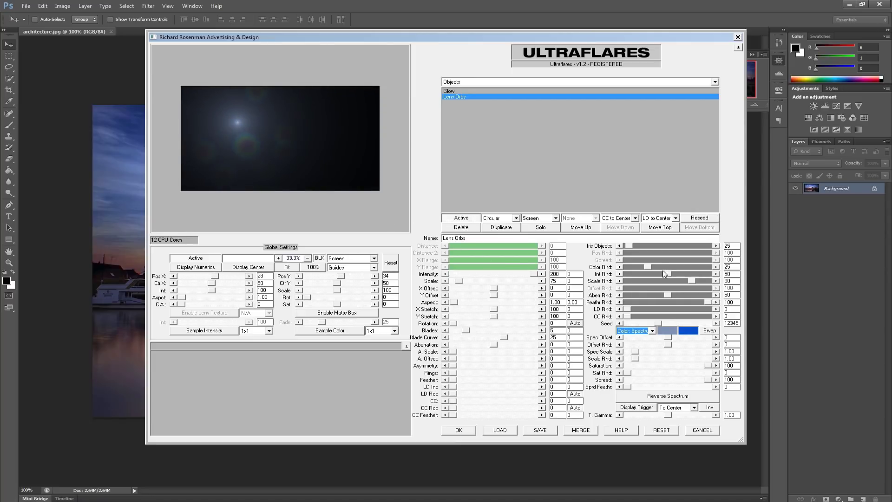
{"action": "mouse_move", "coordinate": [663, 271]}
{"action": "left_mouse_down"}
{"action": "mouse_move", "coordinate": [678, 271]}
{"action": "mouse_move", "coordinate": [661, 268]}
{"action": "left_mouse_up"}
- Delete the Lens Orbs and add a Spikeball object beside the Glow
{"action": "left_click", "coordinate": [463, 228]}
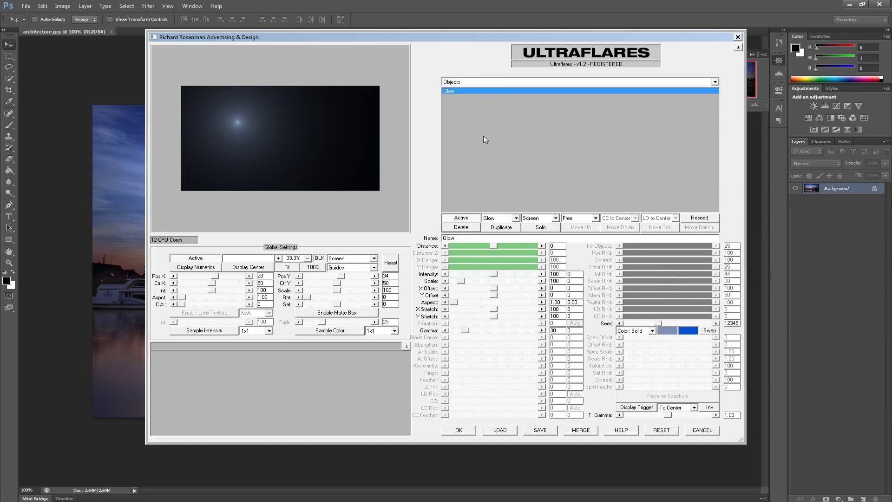
{"action": "left_click", "coordinate": [483, 82]}
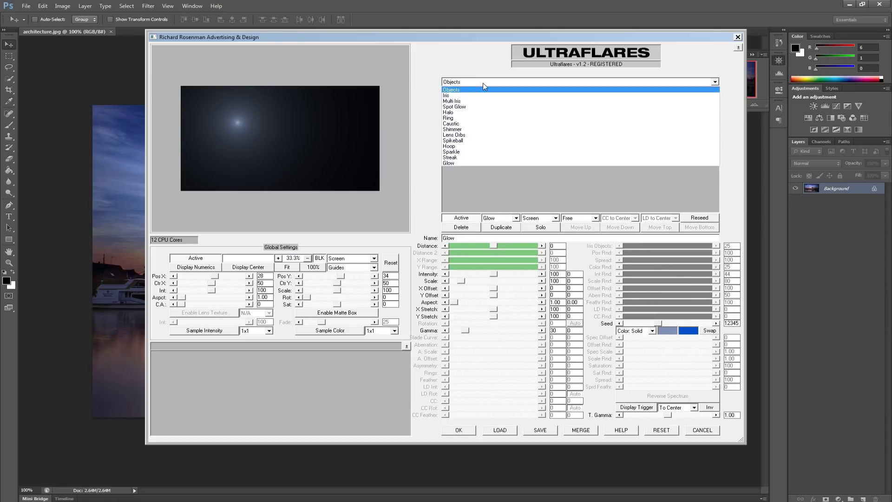
{"action": "left_click", "coordinate": [472, 141]}
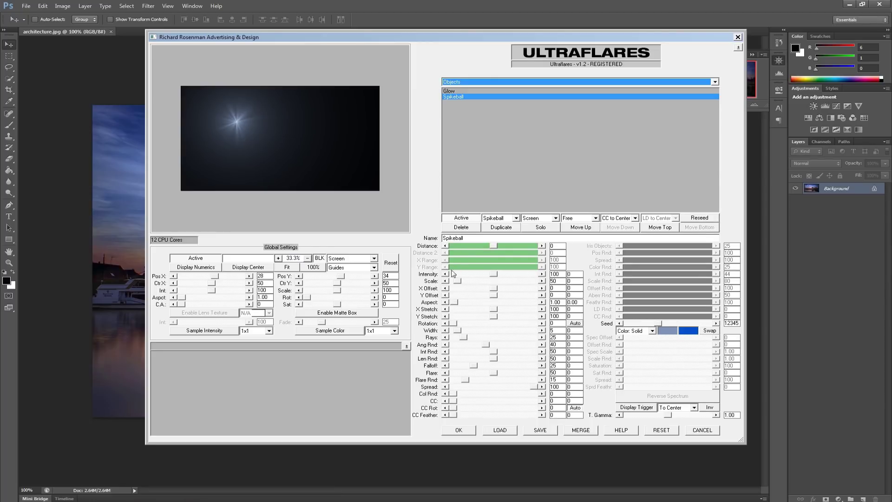
- Set the Spikeball's scale to 86 and width to 9, with the light source at about X 26, Y 31
{"action": "left_click_drag", "start_coordinate": [456, 281], "coordinate": [460, 281]}
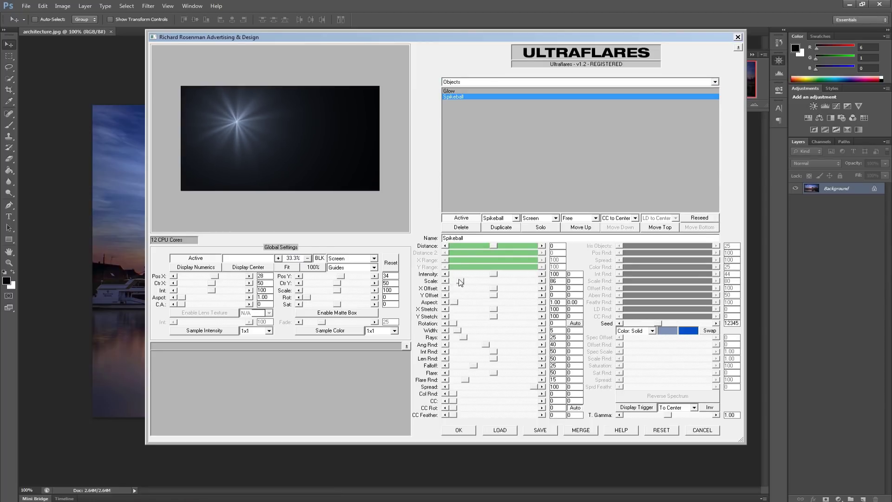
{"action": "mouse_move", "coordinate": [237, 123]}
{"action": "left_mouse_down"}
{"action": "mouse_move", "coordinate": [249, 137]}
{"action": "mouse_move", "coordinate": [242, 143]}
{"action": "mouse_move", "coordinate": [268, 141]}
{"action": "mouse_move", "coordinate": [215, 90]}
{"action": "mouse_move", "coordinate": [234, 119]}
{"action": "left_mouse_up"}
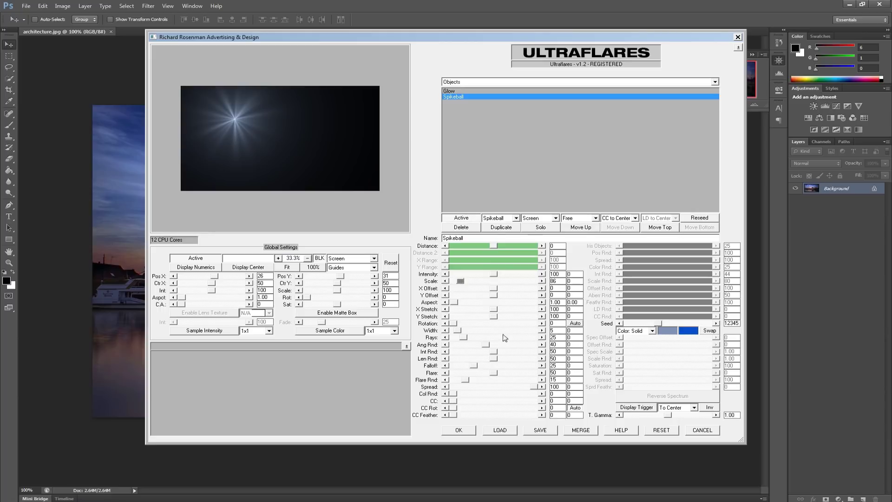
{"action": "left_click_drag", "start_coordinate": [459, 330], "coordinate": [525, 330]}
{"action": "left_click_drag", "start_coordinate": [524, 331], "coordinate": [450, 343]}
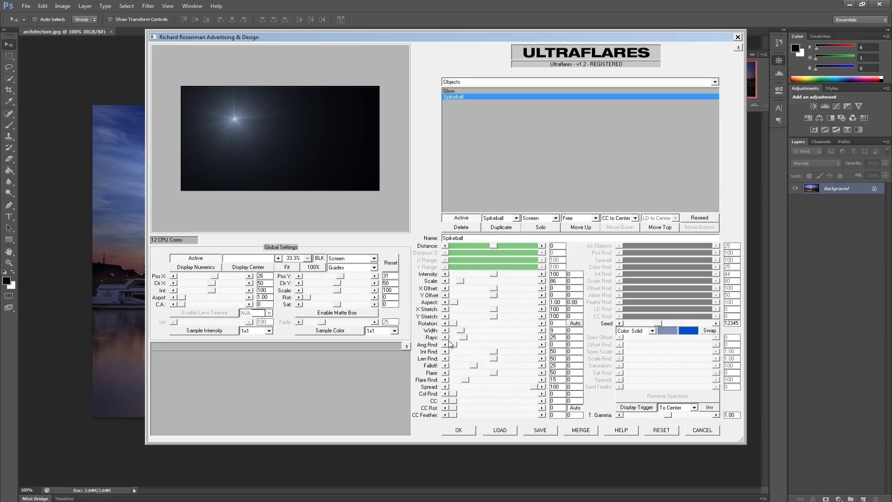
- Set the Spikeball's angle randomness to 20, and try intensity randomness 100 and length randomness 95 before returning both to 50
{"action": "left_click_drag", "start_coordinate": [450, 344], "coordinate": [542, 357]}
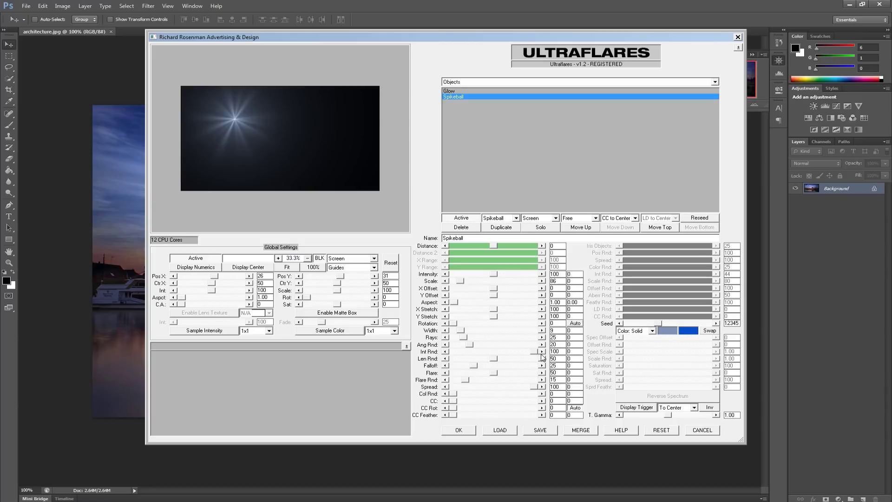
{"action": "double_click", "coordinate": [554, 351]}
{"action": "type", "text": "50"}
{"action": "left_click", "coordinate": [562, 344]}
{"action": "left_click_drag", "start_coordinate": [494, 359], "coordinate": [531, 365]}
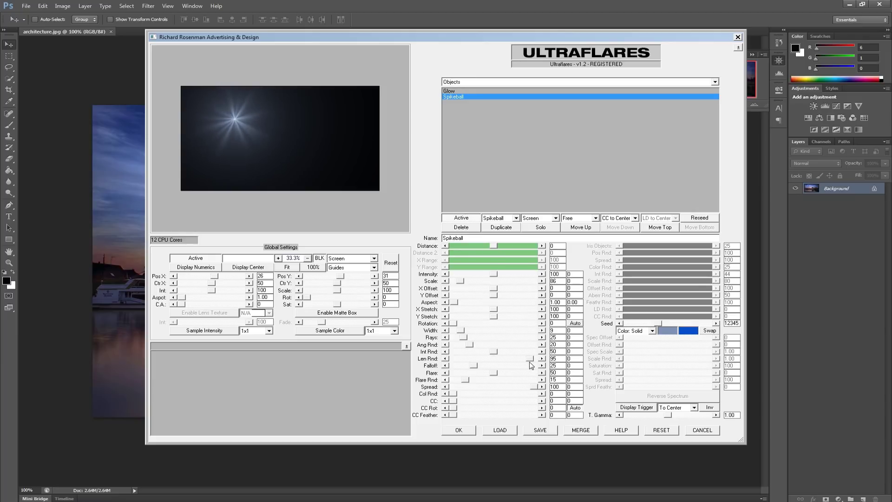
{"action": "type", "text": "0"}
- Try the Spikeball's falloff at 3 and at 99, and set it back to 25
{"action": "left_click", "coordinate": [563, 365]}
{"action": "left_click_drag", "start_coordinate": [474, 365], "coordinate": [461, 365]}
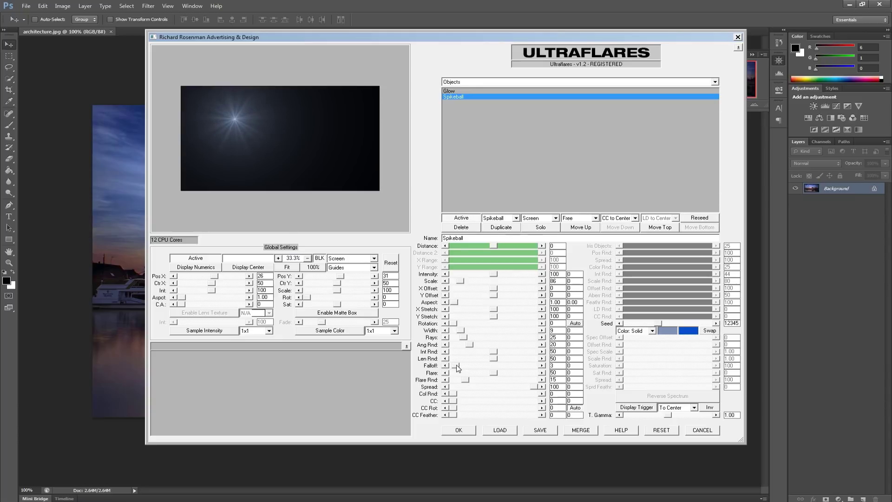
{"action": "left_click_drag", "start_coordinate": [459, 367], "coordinate": [534, 369]}
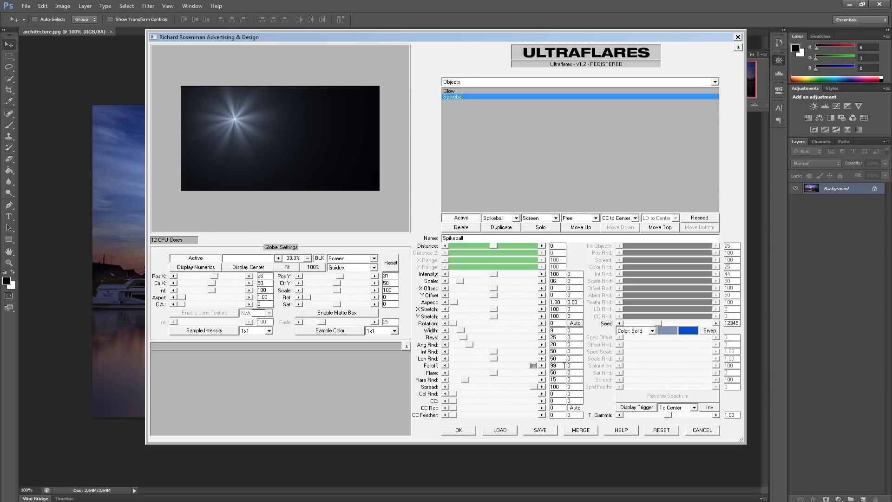
{"action": "key", "text": "Return"}
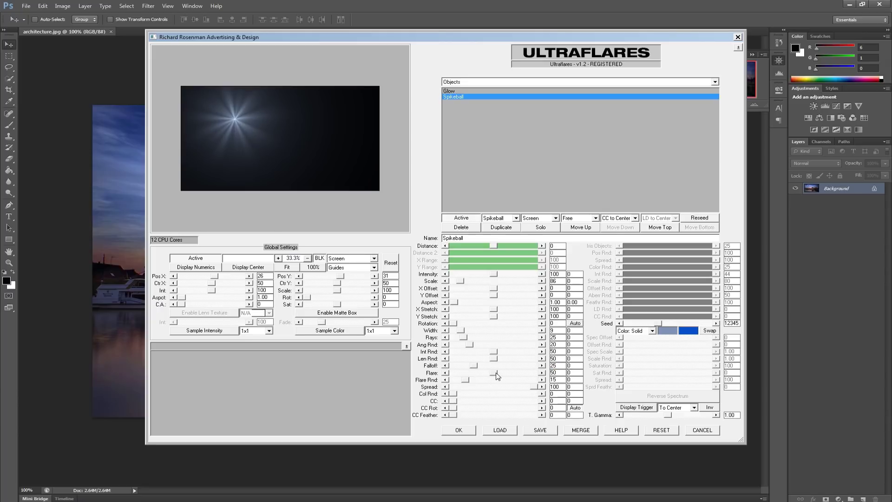
- Set the Spikeball's flare to 25, width to 12 and flare randomness to 14
{"action": "left_click_drag", "start_coordinate": [494, 375], "coordinate": [460, 375]}
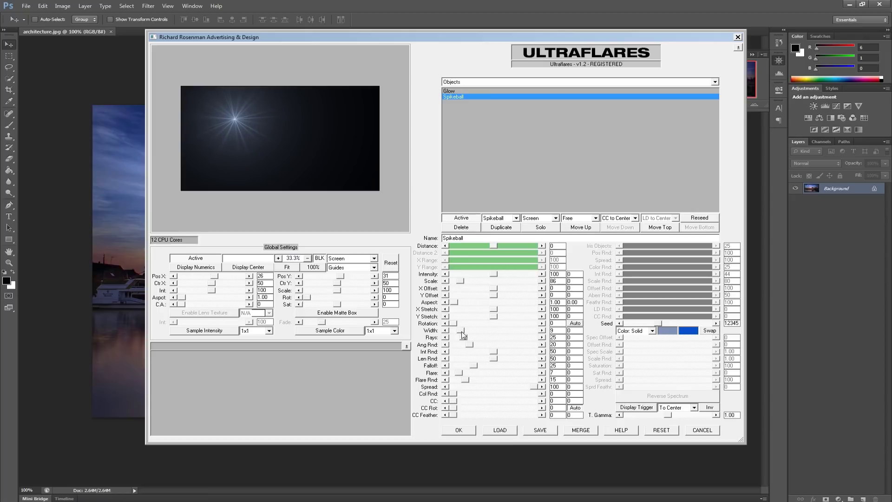
{"action": "mouse_move", "coordinate": [461, 331]}
{"action": "left_mouse_down"}
{"action": "mouse_move", "coordinate": [514, 334]}
{"action": "mouse_move", "coordinate": [465, 337]}
{"action": "left_mouse_up"}
{"action": "mouse_move", "coordinate": [459, 376]}
{"action": "left_mouse_down"}
{"action": "mouse_move", "coordinate": [531, 375]}
{"action": "mouse_move", "coordinate": [476, 375]}
{"action": "left_mouse_up"}
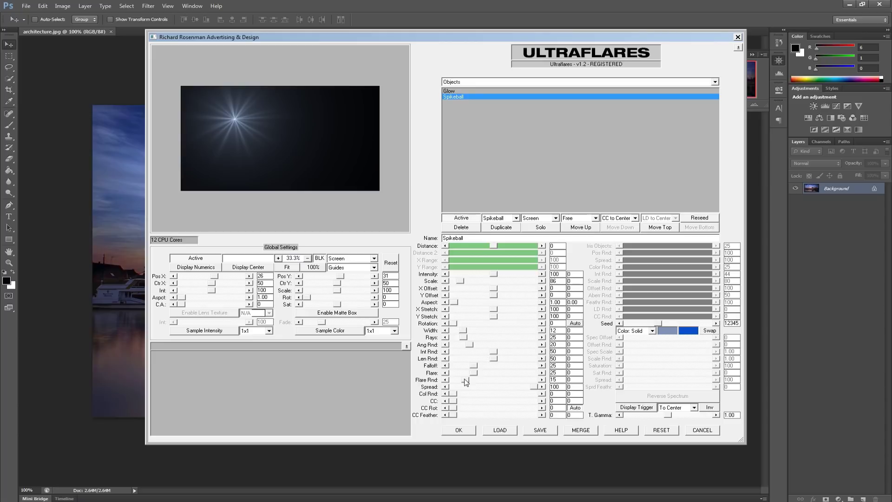
{"action": "mouse_move", "coordinate": [466, 381]}
{"action": "left_mouse_down"}
{"action": "mouse_move", "coordinate": [456, 381]}
{"action": "mouse_move", "coordinate": [525, 382]}
{"action": "mouse_move", "coordinate": [466, 380]}
{"action": "left_mouse_up"}
- Try a Spikeball spread of 17 with automatic rotation and the light source at about X 27, Y 30, then return the spread to 100
{"action": "left_click_drag", "start_coordinate": [533, 387], "coordinate": [469, 389]}
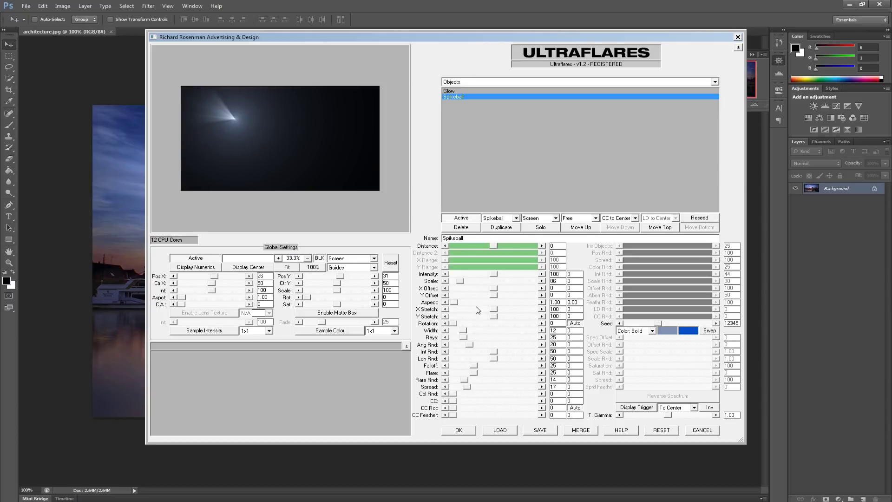
{"action": "left_click", "coordinate": [233, 119]}
{"action": "mouse_move", "coordinate": [233, 119]}
{"action": "left_mouse_down"}
{"action": "mouse_move", "coordinate": [309, 90]}
{"action": "mouse_move", "coordinate": [362, 116]}
{"action": "mouse_move", "coordinate": [318, 144]}
{"action": "mouse_move", "coordinate": [249, 133]}
{"action": "mouse_move", "coordinate": [234, 117]}
{"action": "left_mouse_up"}
{"action": "left_click", "coordinate": [577, 325]}
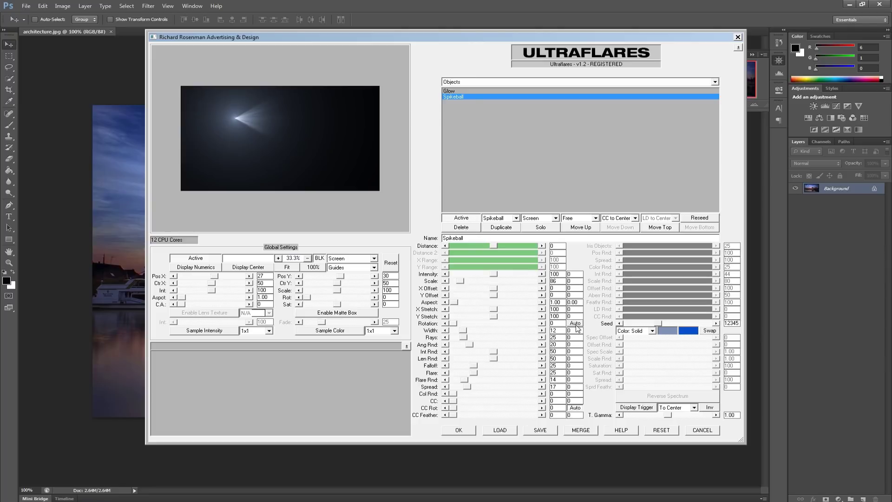
{"action": "left_click_drag", "start_coordinate": [467, 388], "coordinate": [543, 390]}
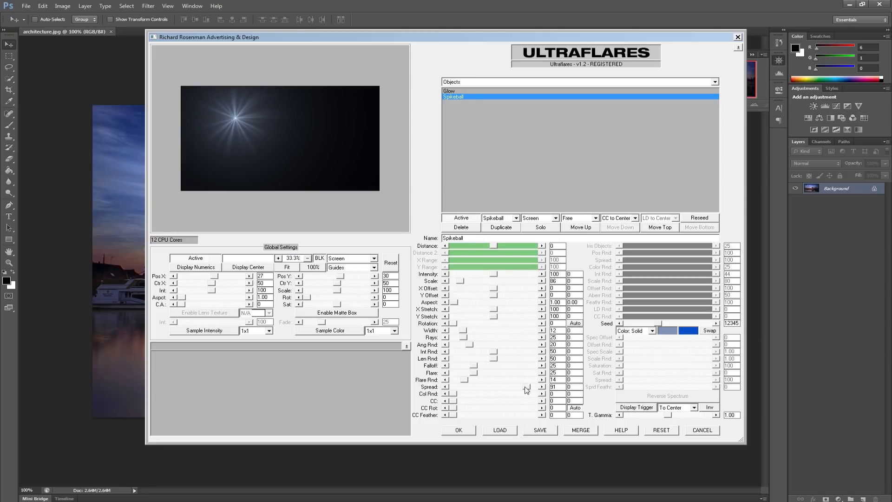
- Switch the Spikeball to Color: Spectrum and set spectrum offset to -53, offset randomness to -123, spectrum scale to 0.57 and scale randomness to 0.92
{"action": "mouse_move", "coordinate": [452, 394]}
{"action": "left_mouse_down"}
{"action": "mouse_move", "coordinate": [538, 395]}
{"action": "mouse_move", "coordinate": [448, 395]}
{"action": "left_mouse_up"}
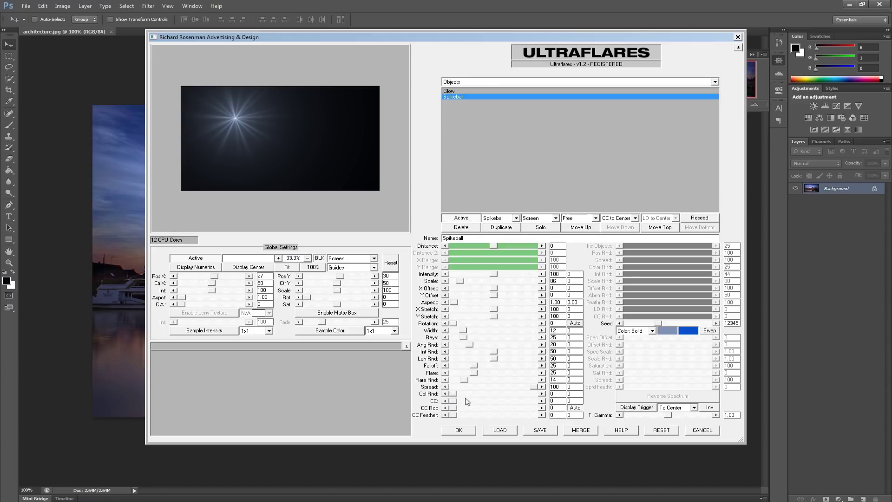
{"action": "left_click", "coordinate": [650, 331]}
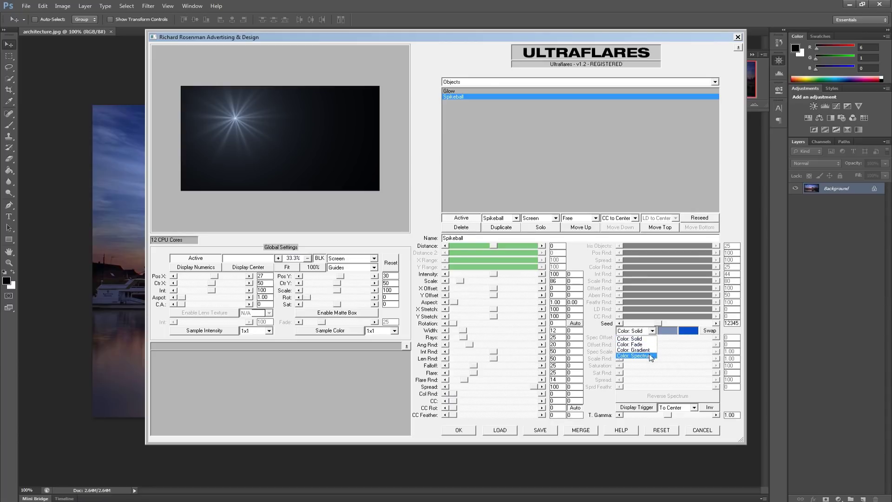
{"action": "left_click", "coordinate": [651, 356]}
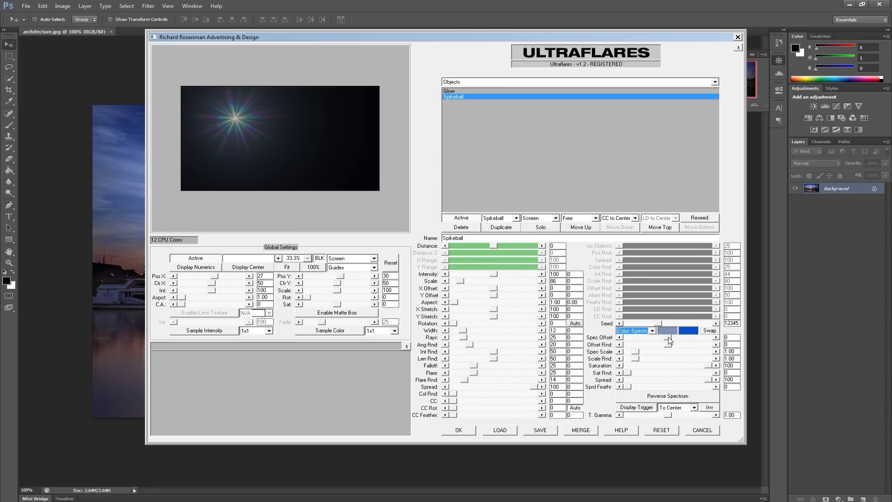
{"action": "left_click_drag", "start_coordinate": [668, 338], "coordinate": [637, 361]}
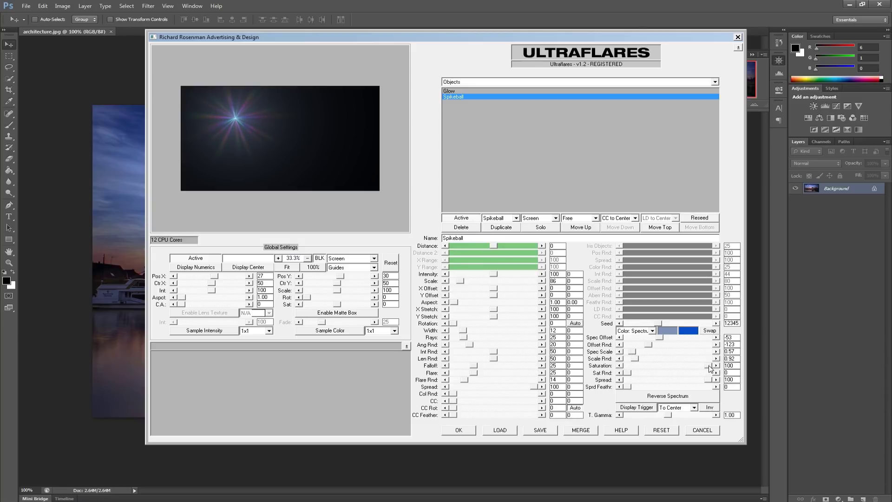
{"action": "mouse_move", "coordinate": [709, 366]}
{"action": "left_mouse_down"}
{"action": "mouse_move", "coordinate": [678, 366]}
{"action": "mouse_move", "coordinate": [708, 365]}
{"action": "left_mouse_up"}
{"action": "left_click_drag", "start_coordinate": [628, 372], "coordinate": [653, 387]}
- Delete the Spikeball and add a Hoop object beside the Glow
{"action": "left_click", "coordinate": [462, 229]}
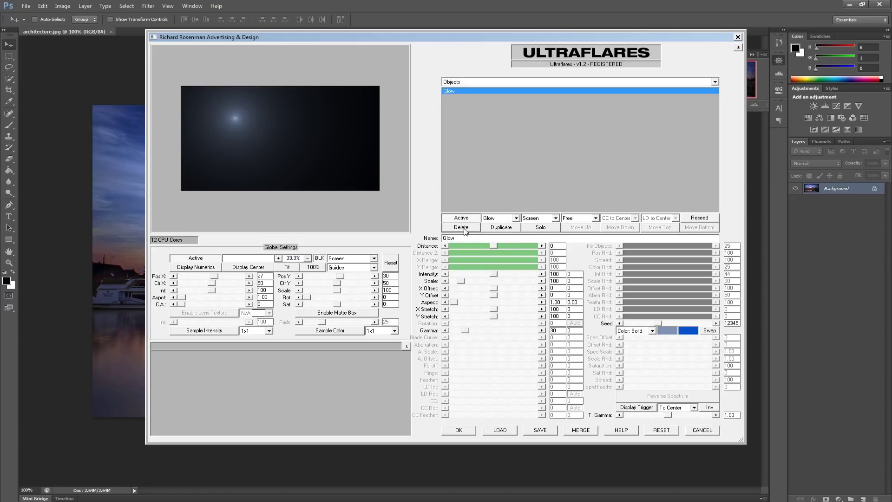
{"action": "left_click", "coordinate": [479, 83]}
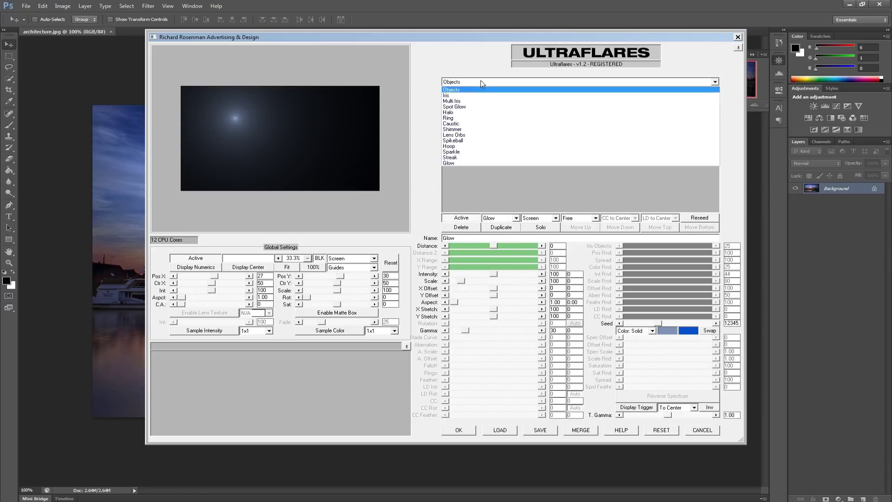
{"action": "left_click", "coordinate": [464, 147]}
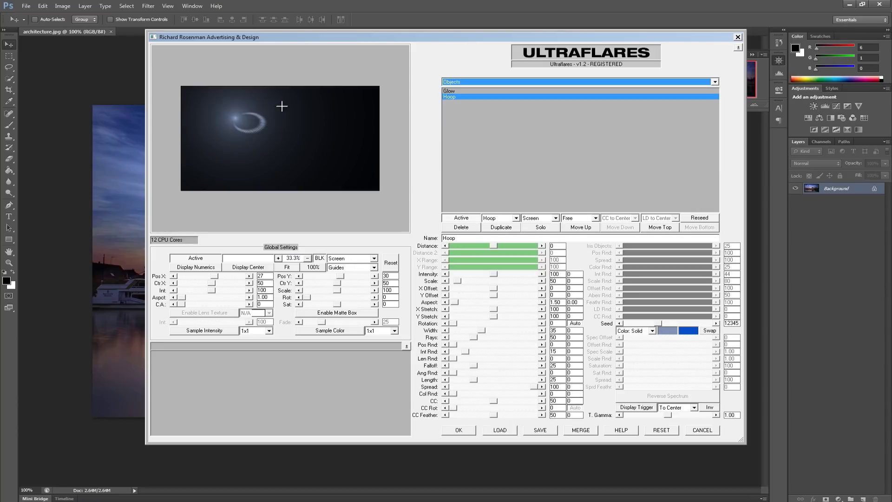
- Set the Hoop's scale to 92 and move the light source to about X 82, Y 77 to see how the Hoop follows
{"action": "left_click", "coordinate": [228, 123]}
{"action": "mouse_move", "coordinate": [227, 123]}
{"action": "left_mouse_down"}
{"action": "mouse_move", "coordinate": [220, 167]}
{"action": "mouse_move", "coordinate": [325, 134]}
{"action": "mouse_move", "coordinate": [222, 95]}
{"action": "mouse_move", "coordinate": [219, 139]}
{"action": "mouse_move", "coordinate": [293, 145]}
{"action": "mouse_move", "coordinate": [315, 134]}
{"action": "mouse_move", "coordinate": [253, 104]}
{"action": "mouse_move", "coordinate": [223, 112]}
{"action": "left_mouse_up"}
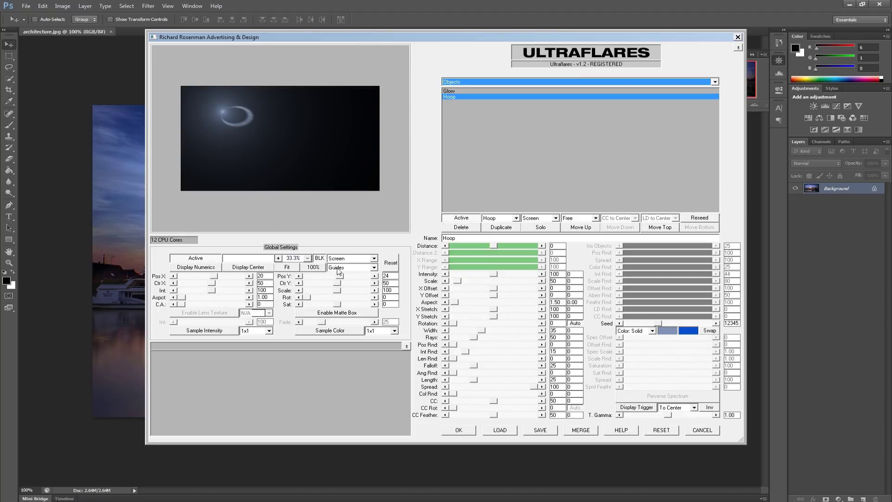
{"action": "left_click_drag", "start_coordinate": [459, 282], "coordinate": [463, 282]}
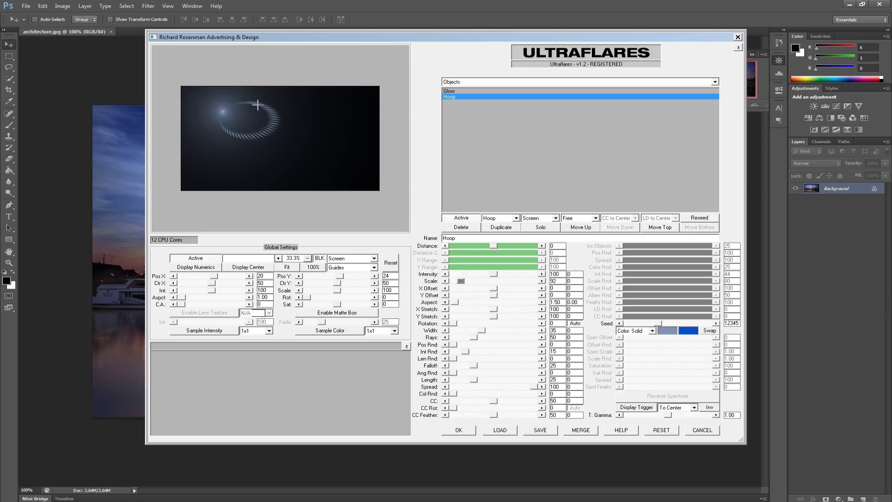
{"action": "left_click_drag", "start_coordinate": [226, 112], "coordinate": [345, 166]}
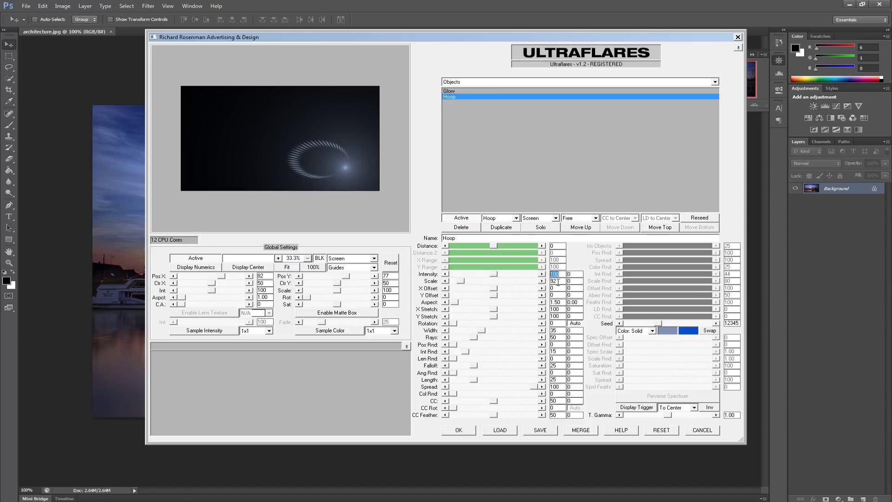
- Set the Hoop's intensity to 0 with a trigger value of 50, and test it with the light source at opposite corners of the preview
{"action": "left_click", "coordinate": [577, 274]}
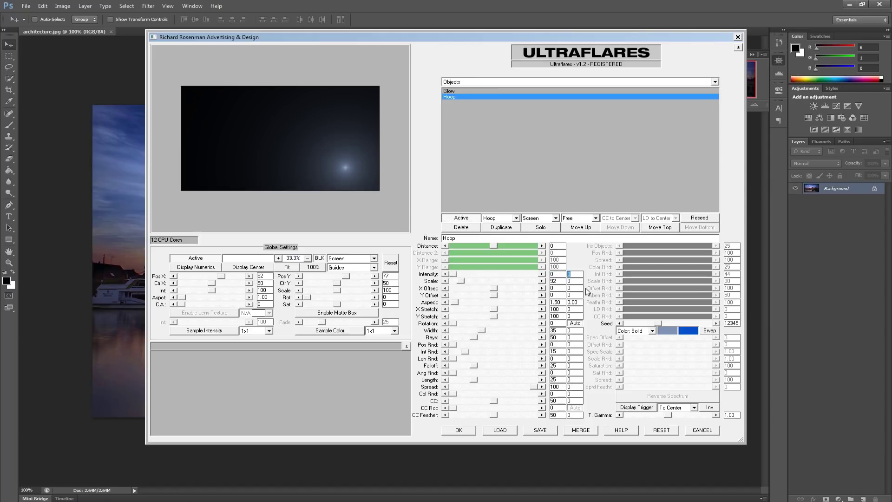
{"action": "type", "text": "50"}
{"action": "key", "text": "Tab"}
{"action": "left_click", "coordinate": [356, 172]}
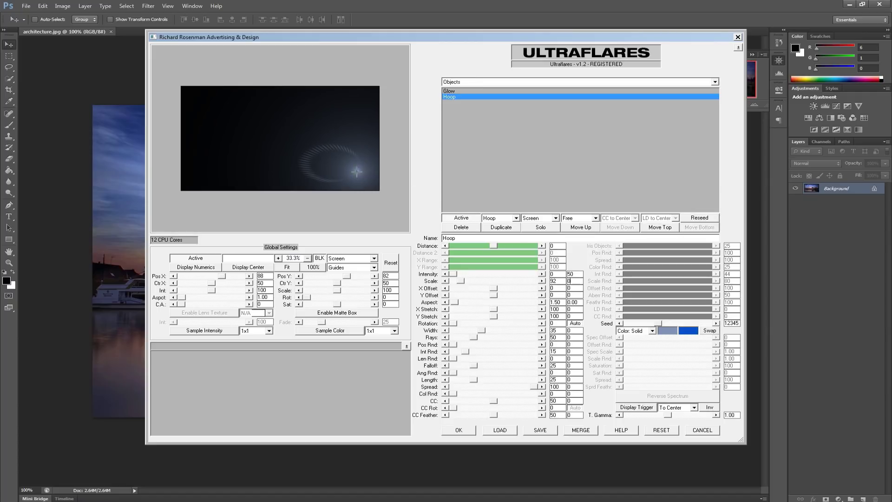
{"action": "left_click_drag", "start_coordinate": [356, 172], "coordinate": [192, 110]}
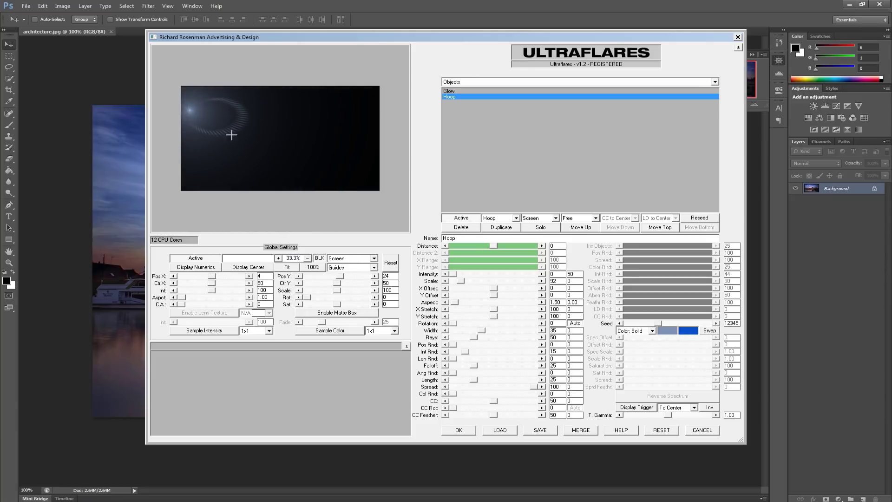
{"action": "left_click_drag", "start_coordinate": [232, 135], "coordinate": [367, 175]}
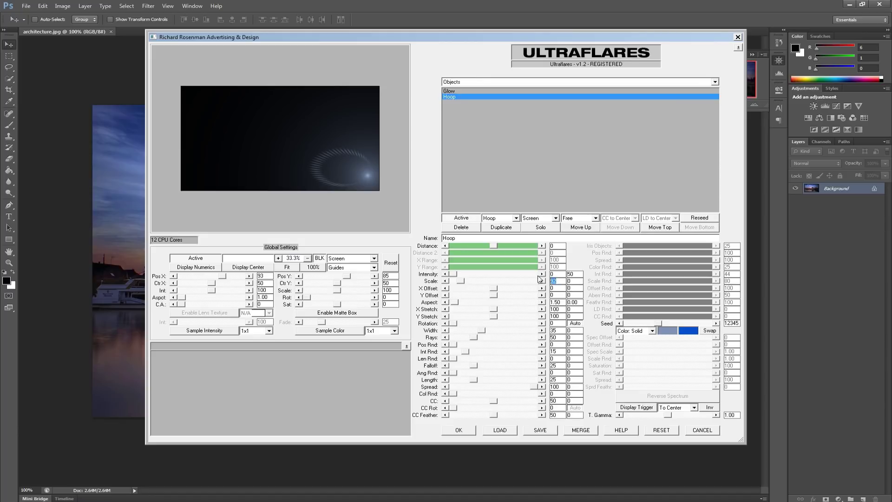
- Set the Hoop's scale to 0 with a trigger value of 200, and move the light source to about X 91, Y 76
{"action": "type", "text": "0"}
{"action": "key", "text": "shift+Tab"}
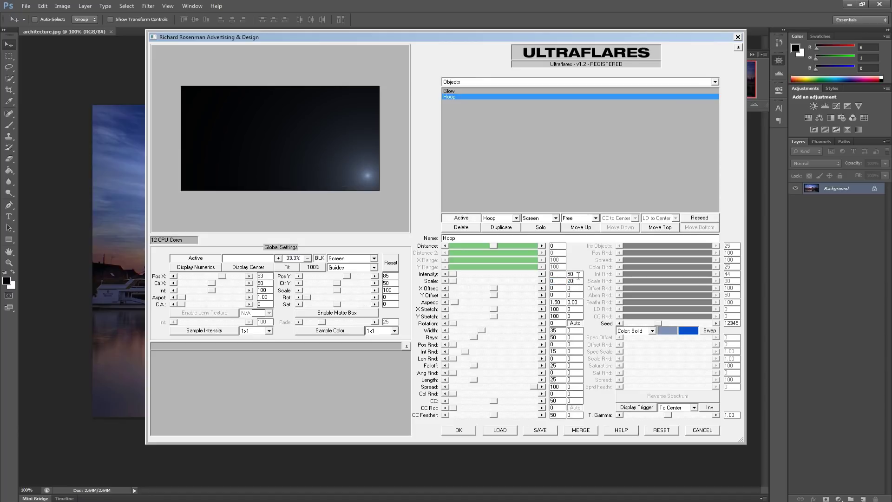
{"action": "mouse_move", "coordinate": [358, 175]}
{"action": "left_mouse_down"}
{"action": "mouse_move", "coordinate": [334, 179]}
{"action": "mouse_move", "coordinate": [218, 126]}
{"action": "mouse_move", "coordinate": [349, 173]}
{"action": "mouse_move", "coordinate": [356, 139]}
{"action": "mouse_move", "coordinate": [279, 123]}
{"action": "mouse_move", "coordinate": [163, 175]}
{"action": "mouse_move", "coordinate": [205, 172]}
{"action": "mouse_move", "coordinate": [289, 93]}
{"action": "mouse_move", "coordinate": [361, 108]}
{"action": "mouse_move", "coordinate": [354, 159]}
{"action": "mouse_move", "coordinate": [362, 166]}
{"action": "left_mouse_up"}
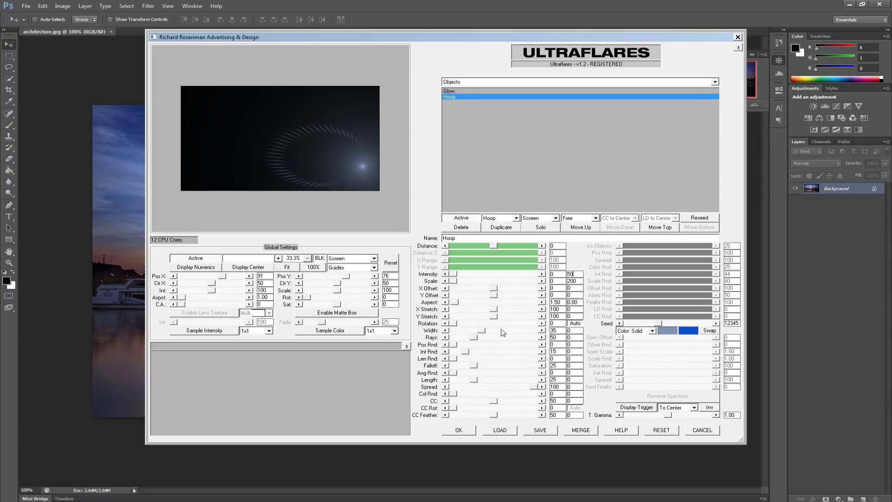
- Set the Hoop's rays to 175 and shift the light source to about X 88, Y 83
{"action": "double_click", "coordinate": [560, 337]}
{"action": "type", "text": "17"}
{"action": "left_click", "coordinate": [559, 345]}
{"action": "mouse_move", "coordinate": [360, 164]}
{"action": "left_mouse_down"}
{"action": "mouse_move", "coordinate": [274, 154]}
{"action": "mouse_move", "coordinate": [246, 106]}
{"action": "mouse_move", "coordinate": [195, 98]}
{"action": "mouse_move", "coordinate": [209, 139]}
{"action": "mouse_move", "coordinate": [356, 173]}
{"action": "left_mouse_up"}
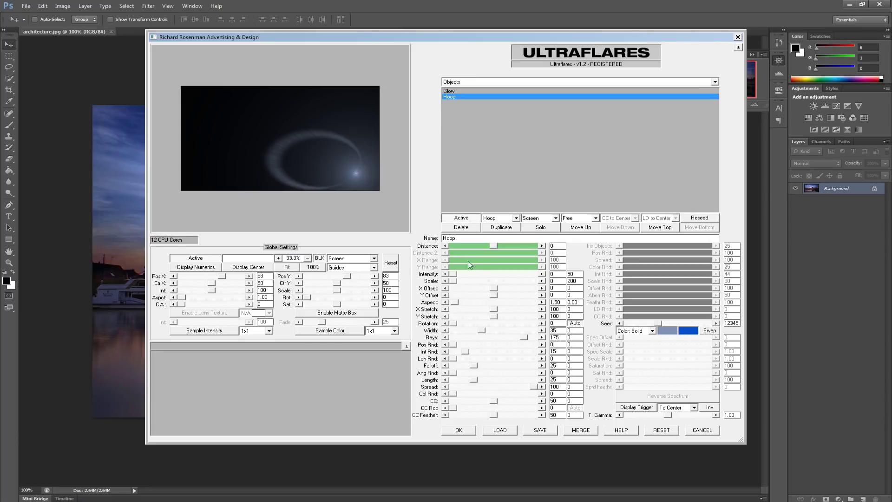
- Switch the Hoop's color mode to Spectrum and set its spectrum scale to 0.75
{"action": "left_click", "coordinate": [652, 330]}
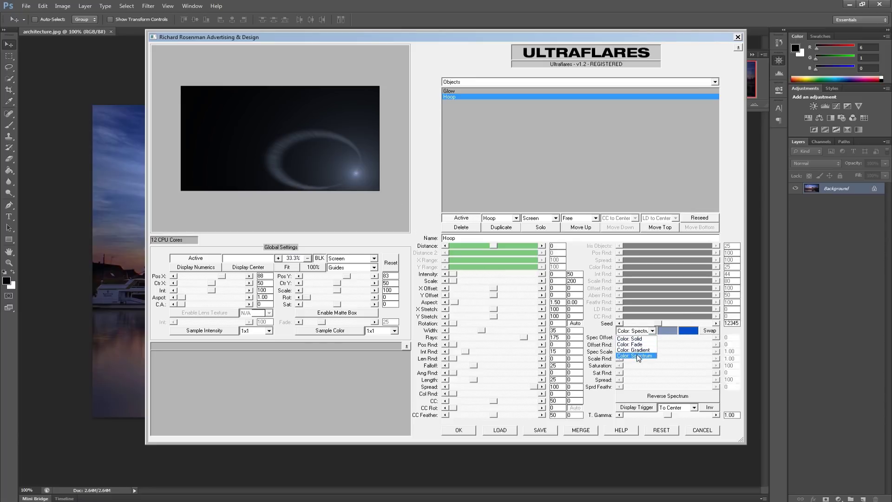
{"action": "left_click", "coordinate": [637, 357]}
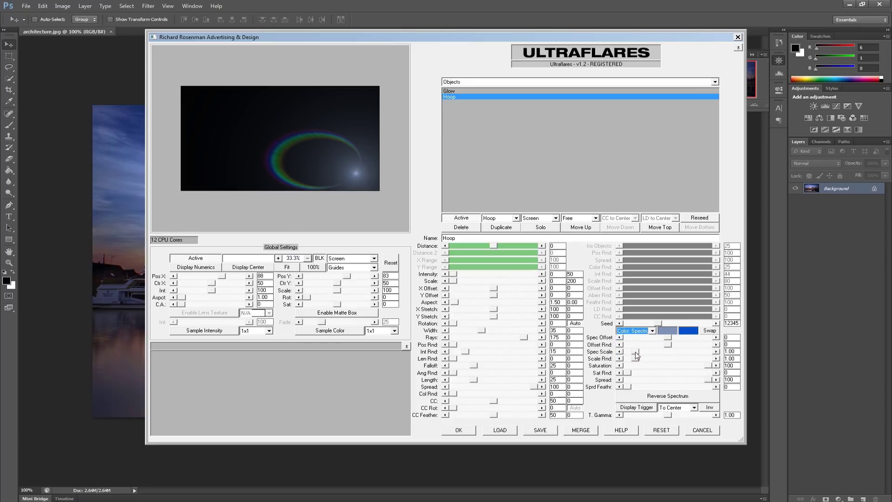
{"action": "left_click_drag", "start_coordinate": [636, 353], "coordinate": [632, 357]}
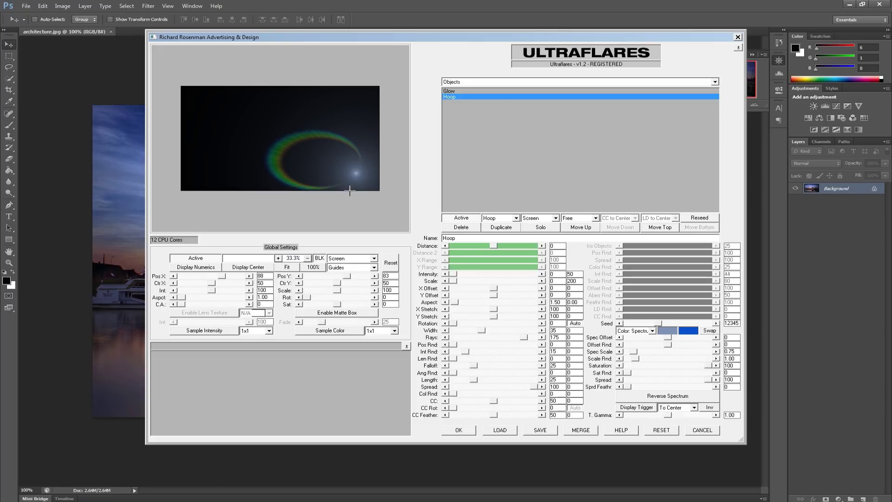
- Set the Hoop's CC to 84 and move the light source to about X 83, Y 72
{"action": "mouse_move", "coordinate": [347, 171]}
{"action": "left_mouse_down"}
{"action": "mouse_move", "coordinate": [284, 113]}
{"action": "mouse_move", "coordinate": [239, 102]}
{"action": "mouse_move", "coordinate": [208, 120]}
{"action": "mouse_move", "coordinate": [314, 163]}
{"action": "mouse_move", "coordinate": [363, 168]}
{"action": "left_mouse_up"}
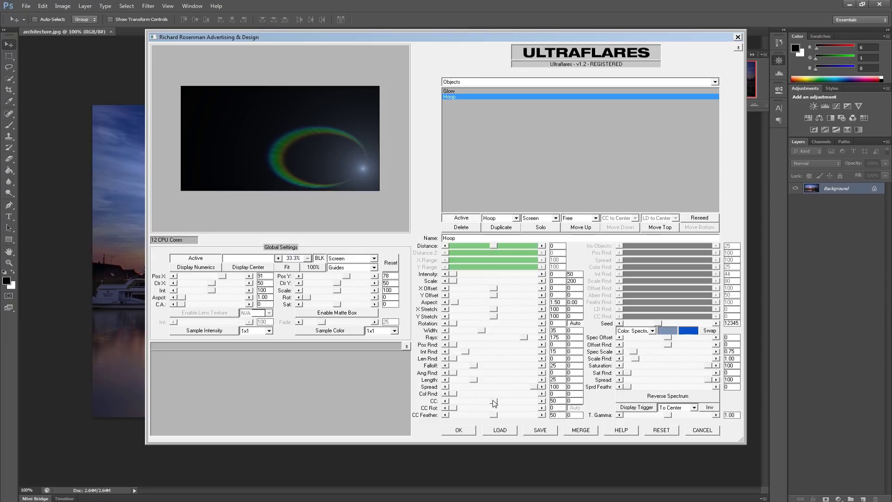
{"action": "left_click_drag", "start_coordinate": [493, 400], "coordinate": [521, 402]}
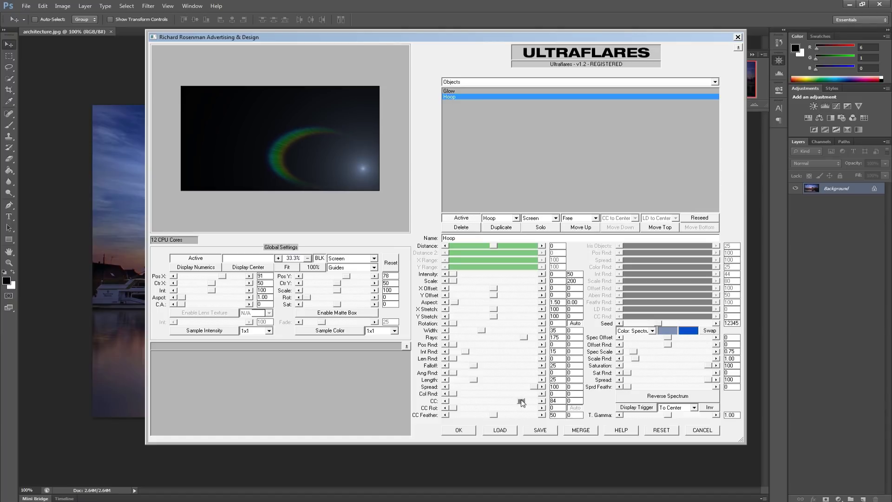
{"action": "left_click_drag", "start_coordinate": [377, 166], "coordinate": [347, 162]}
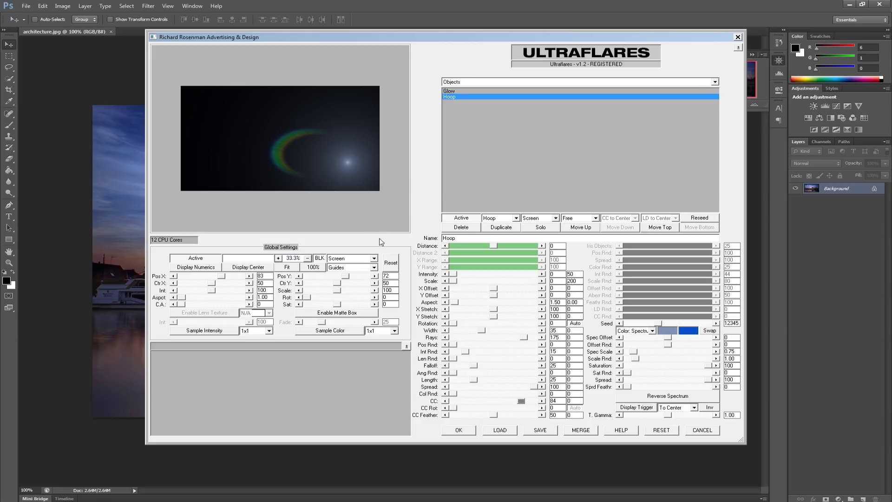
- Set the Hoop's width to 41, rays to 167, intensity randomness to 0, falloff to 13 and length to 18, keeping the spread at 100
{"action": "left_click_drag", "start_coordinate": [481, 331], "coordinate": [526, 338]}
{"action": "mouse_move", "coordinate": [463, 344]}
{"action": "left_mouse_down"}
{"action": "mouse_move", "coordinate": [531, 349]}
{"action": "mouse_move", "coordinate": [450, 356]}
{"action": "left_mouse_up"}
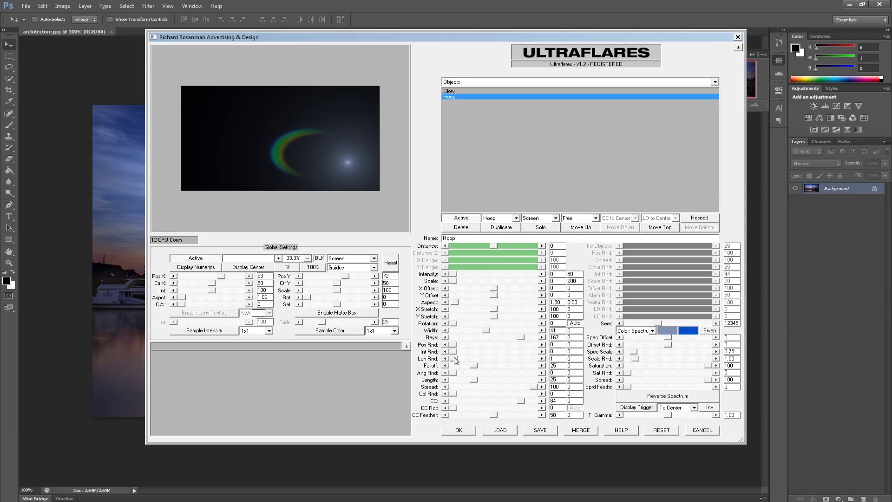
{"action": "left_click_drag", "start_coordinate": [484, 359], "coordinate": [459, 368]}
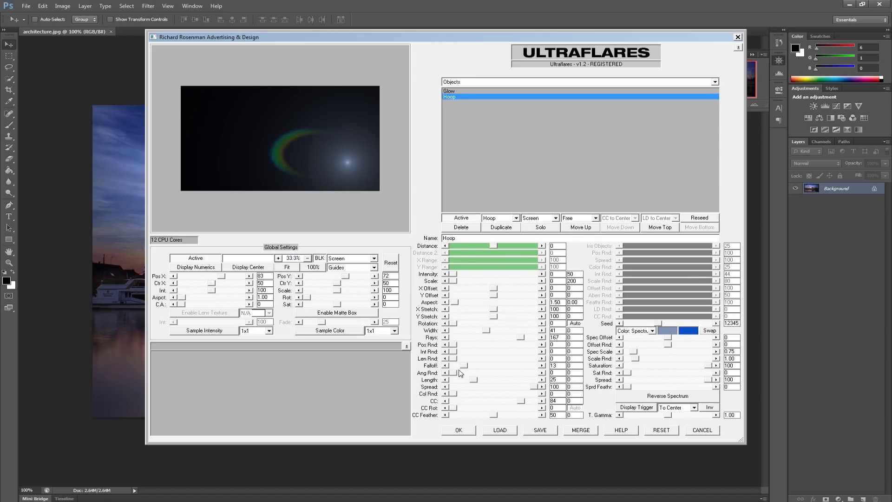
{"action": "mouse_move", "coordinate": [457, 375]}
{"action": "left_mouse_down"}
{"action": "mouse_move", "coordinate": [529, 375]}
{"action": "mouse_move", "coordinate": [449, 374]}
{"action": "mouse_move", "coordinate": [529, 384]}
{"action": "mouse_move", "coordinate": [467, 382]}
{"action": "left_mouse_up"}
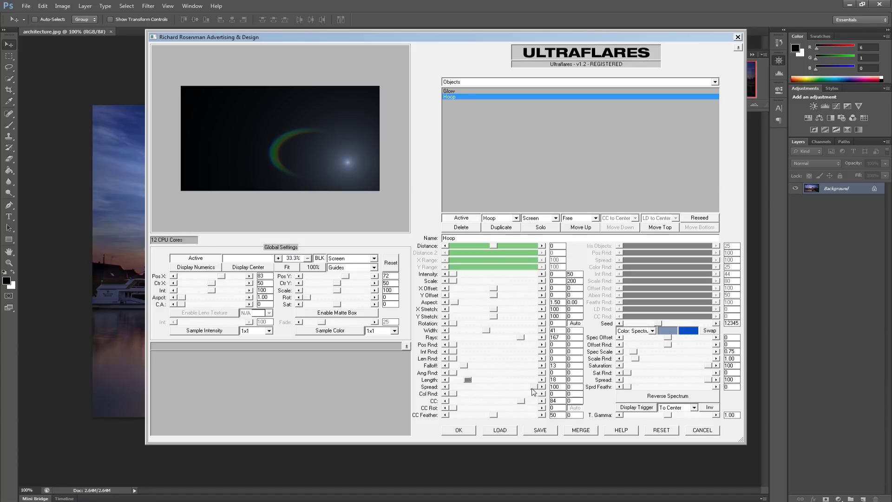
{"action": "mouse_move", "coordinate": [535, 387]}
{"action": "left_mouse_down"}
{"action": "mouse_move", "coordinate": [453, 388]}
{"action": "mouse_move", "coordinate": [531, 389]}
{"action": "left_mouse_up"}
- Switch the Hoop's color mode to Solid, then try its color randomness and return it to 0
{"action": "left_click", "coordinate": [653, 331]}
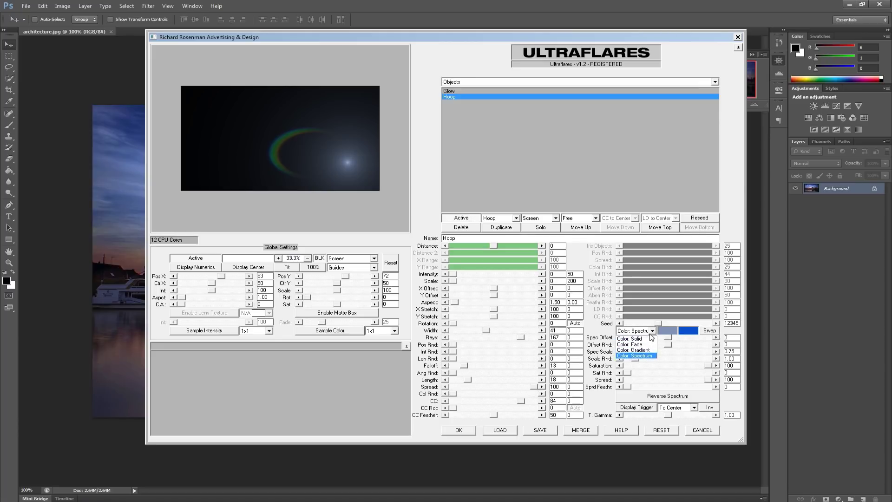
{"action": "left_click", "coordinate": [650, 338]}
{"action": "mouse_move", "coordinate": [452, 394]}
{"action": "left_mouse_down"}
{"action": "mouse_move", "coordinate": [538, 394]}
{"action": "mouse_move", "coordinate": [447, 396]}
{"action": "left_mouse_up"}
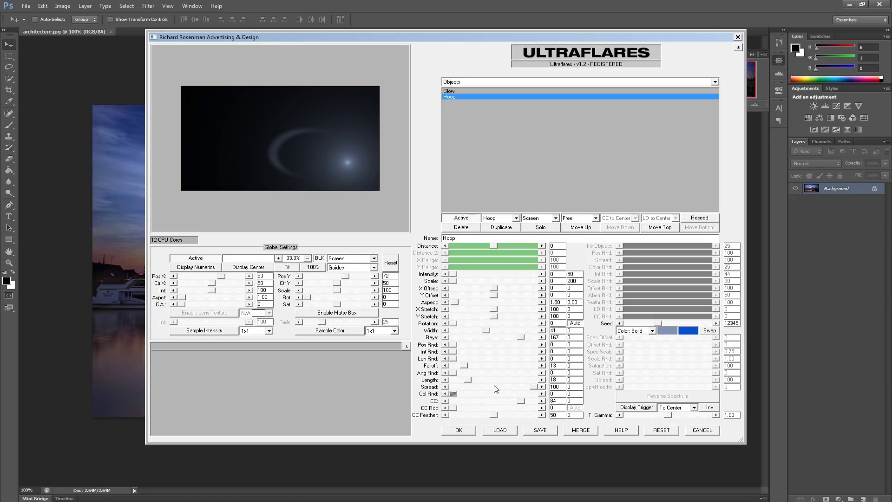
- Replace the Hoop with a Sparkle object and move the light source to about X 25, Y 33
{"action": "left_click", "coordinate": [473, 228]}
{"action": "left_click", "coordinate": [495, 82]}
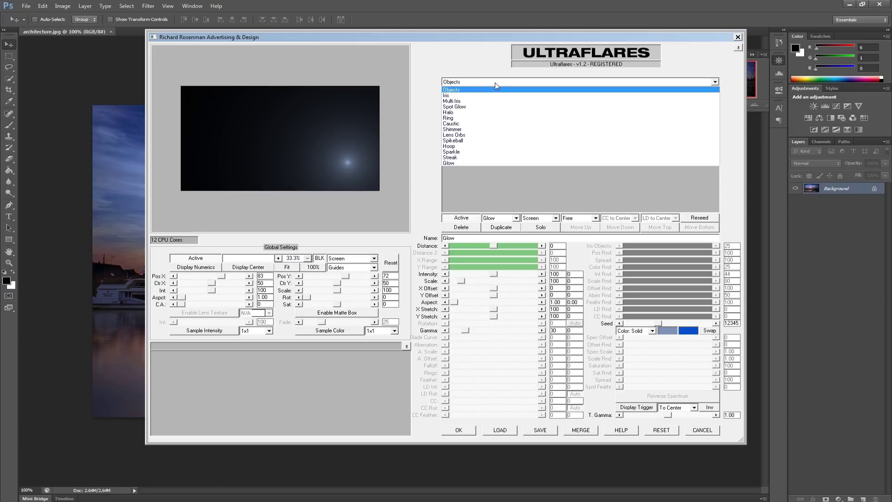
{"action": "left_click", "coordinate": [480, 151]}
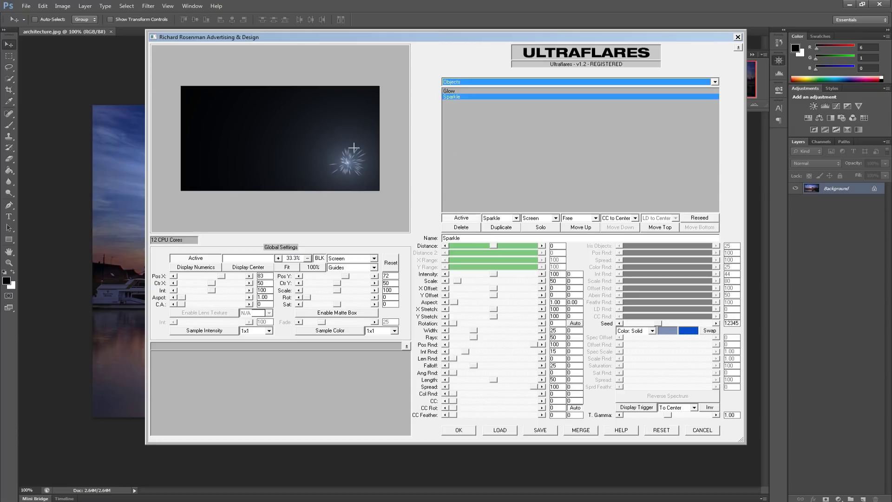
{"action": "left_click_drag", "start_coordinate": [349, 153], "coordinate": [224, 116]}
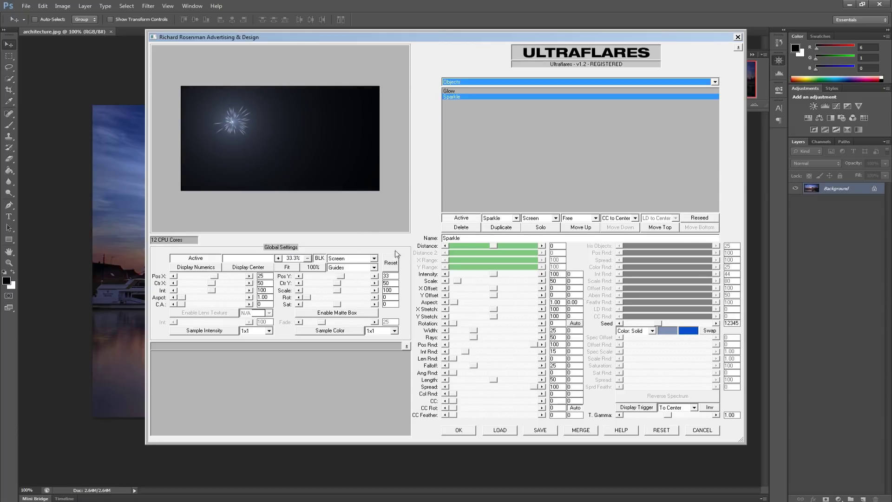
- Set the Sparkle's scale to 80, rays to 100 and color mode to Spectrum
{"action": "left_click_drag", "start_coordinate": [458, 280], "coordinate": [461, 284]}
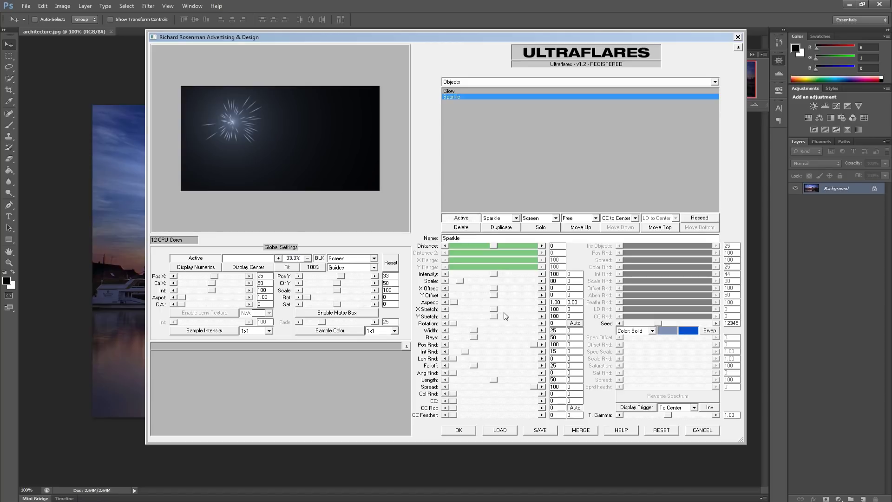
{"action": "mouse_move", "coordinate": [535, 346]}
{"action": "left_mouse_down"}
{"action": "mouse_move", "coordinate": [444, 345]}
{"action": "mouse_move", "coordinate": [538, 347]}
{"action": "left_mouse_up"}
{"action": "mouse_move", "coordinate": [493, 380]}
{"action": "left_mouse_down"}
{"action": "mouse_move", "coordinate": [543, 376]}
{"action": "mouse_move", "coordinate": [497, 380]}
{"action": "left_mouse_up"}
{"action": "left_click_drag", "start_coordinate": [473, 337], "coordinate": [495, 343]}
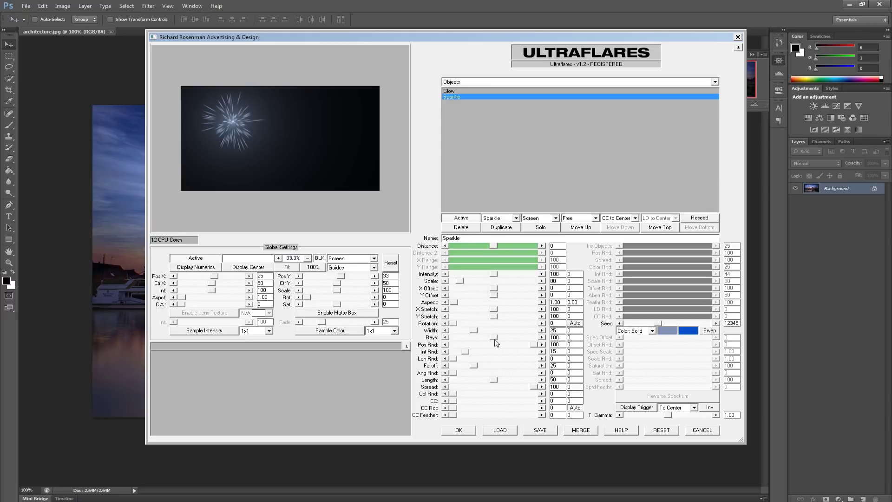
{"action": "left_click", "coordinate": [651, 331]}
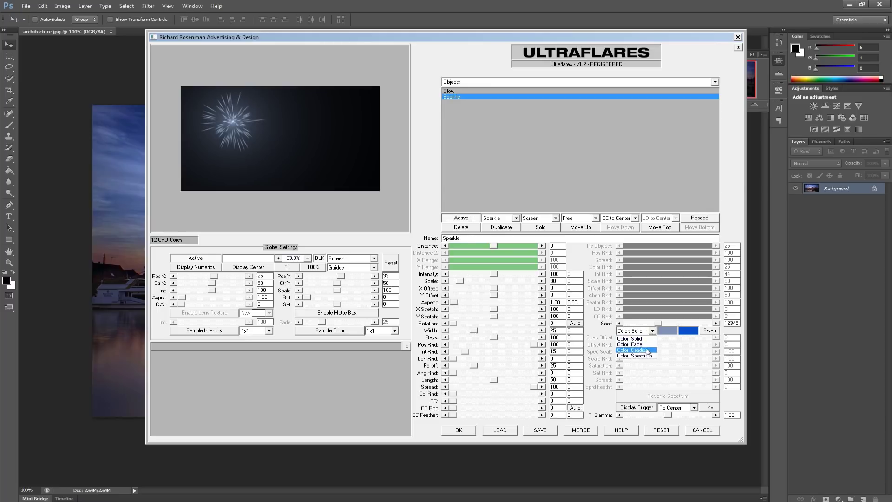
{"action": "left_click", "coordinate": [647, 357]}
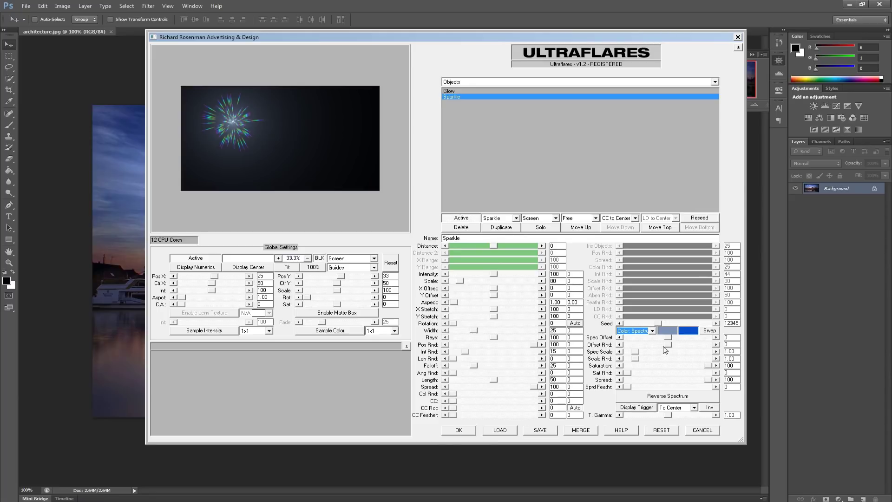
- Set the Sparkle's offset randomness to -76, scale randomness to 0.69 and CC to 74, and increase its CC feather
{"action": "left_click_drag", "start_coordinate": [668, 345], "coordinate": [634, 361]}
{"action": "left_click_drag", "start_coordinate": [453, 401], "coordinate": [491, 402]}
{"action": "left_click_drag", "start_coordinate": [512, 402], "coordinate": [513, 402]}
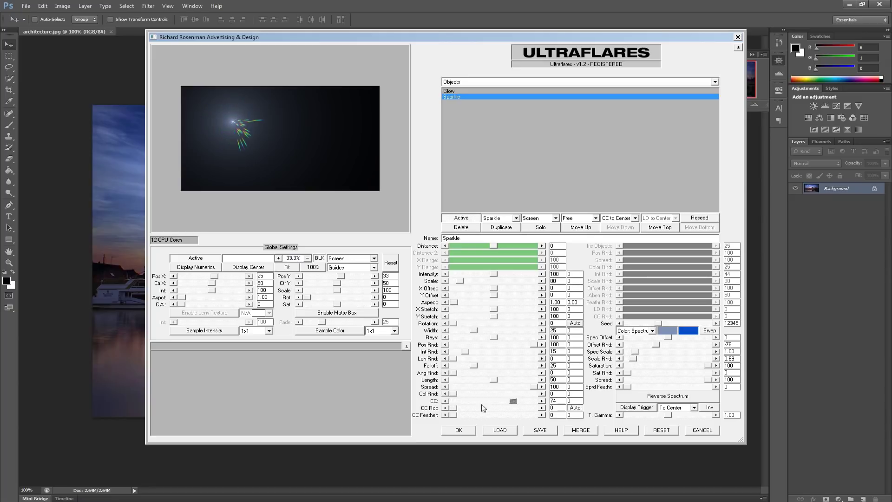
{"action": "left_click_drag", "start_coordinate": [454, 415], "coordinate": [494, 415]}
- Replace the Sparkle with a Streak object and move the light source to about X 23, Y 24
{"action": "left_click", "coordinate": [461, 227]}
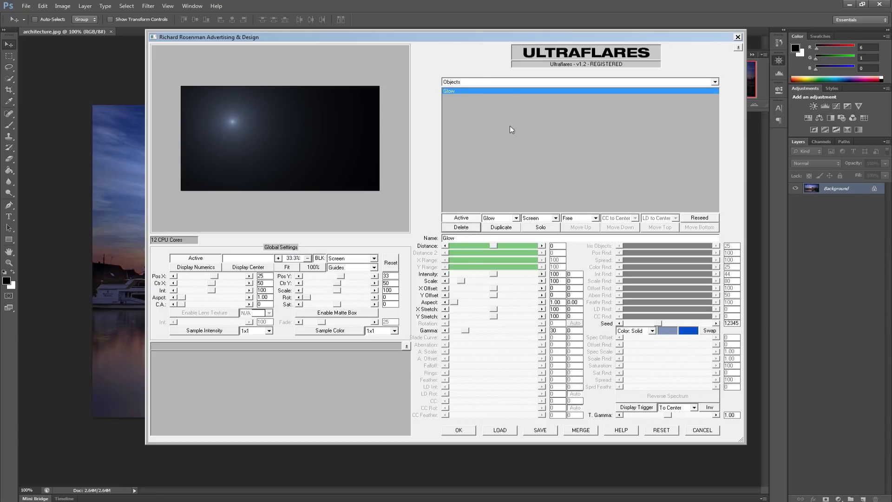
{"action": "left_click", "coordinate": [496, 82]}
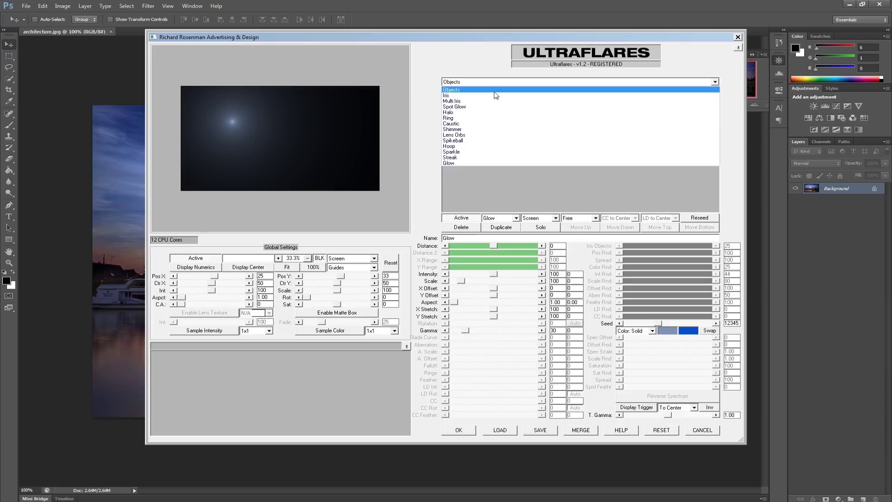
{"action": "left_click", "coordinate": [484, 156]}
{"action": "left_click_drag", "start_coordinate": [283, 111], "coordinate": [226, 111]}
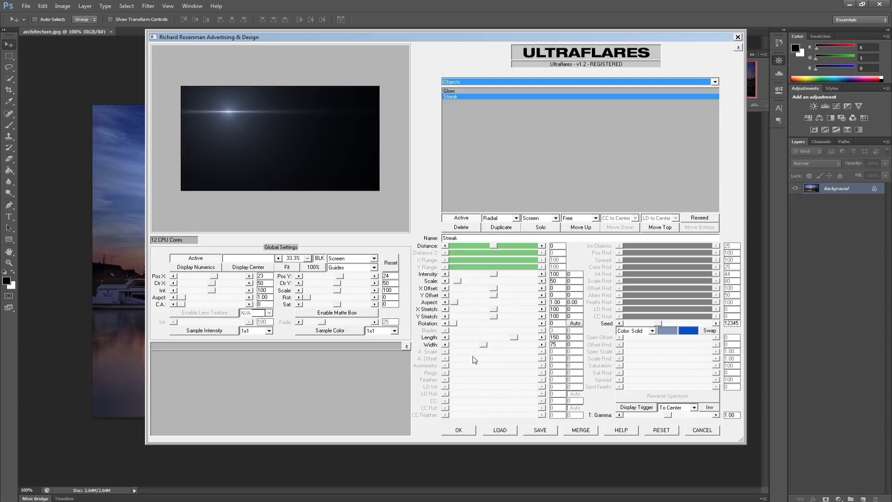
- Set the Streak's length to 166, width to 82 and aspect to 5, and move the light source to about X 17, Y 25
{"action": "mouse_move", "coordinate": [514, 340]}
{"action": "left_mouse_down"}
{"action": "mouse_move", "coordinate": [526, 339]}
{"action": "mouse_move", "coordinate": [503, 338]}
{"action": "mouse_move", "coordinate": [528, 337]}
{"action": "mouse_move", "coordinate": [487, 344]}
{"action": "left_mouse_up"}
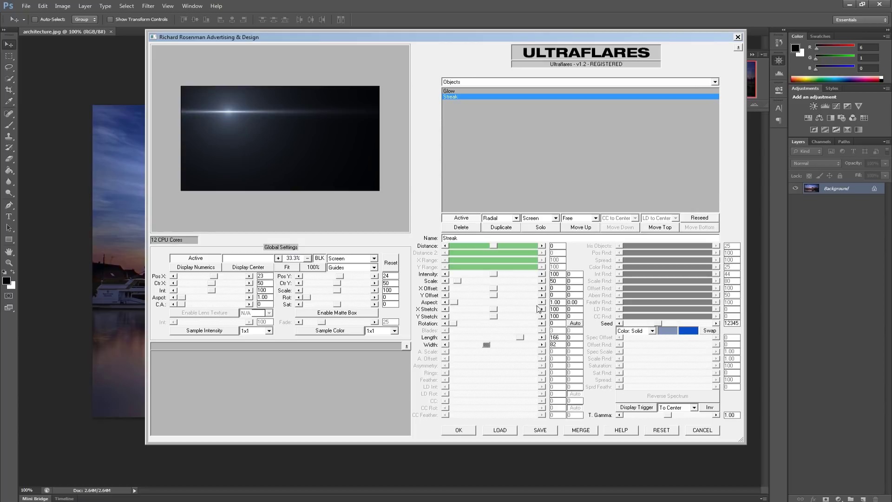
{"action": "left_click_drag", "start_coordinate": [550, 303], "coordinate": [561, 302]}
{"action": "type", "text": "5"}
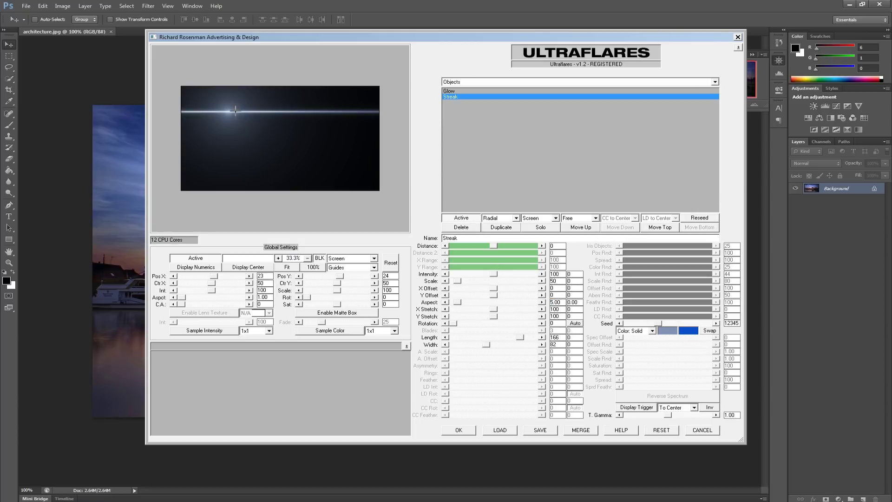
{"action": "mouse_move", "coordinate": [235, 111]}
{"action": "left_mouse_down"}
{"action": "mouse_move", "coordinate": [215, 109]}
{"action": "mouse_move", "coordinate": [259, 89]}
{"action": "mouse_move", "coordinate": [358, 135]}
{"action": "mouse_move", "coordinate": [280, 121]}
{"action": "mouse_move", "coordinate": [223, 91]}
{"action": "mouse_move", "coordinate": [215, 113]}
{"action": "left_mouse_up"}
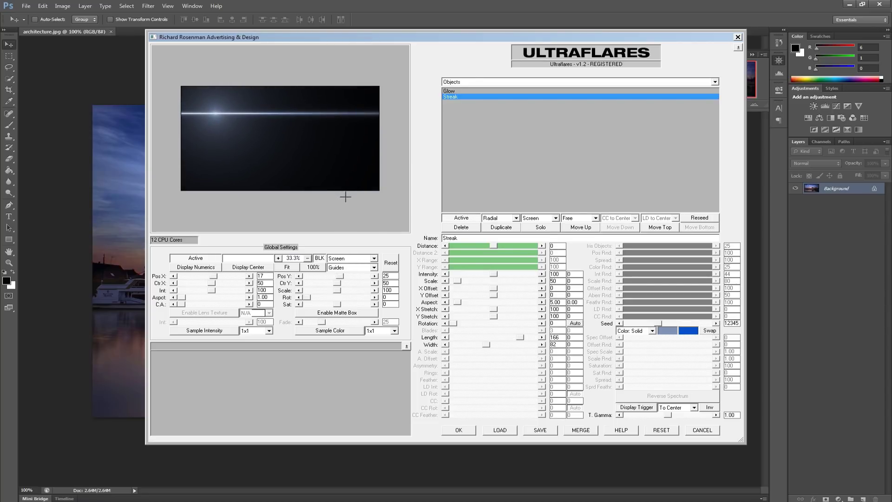
- Try the Cartesian, Cartesian Lin and Cartesian S-Shp types on the Streak, ending back on Radial
{"action": "left_click", "coordinate": [515, 219]}
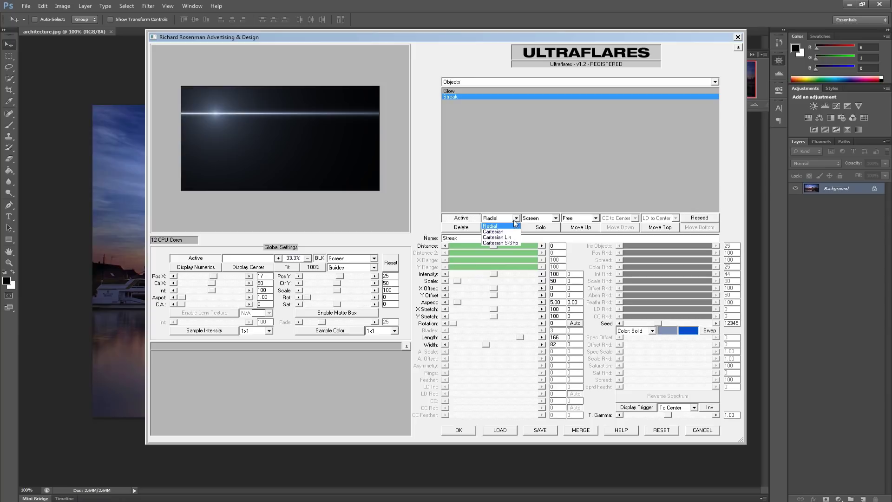
{"action": "left_click", "coordinate": [510, 231]}
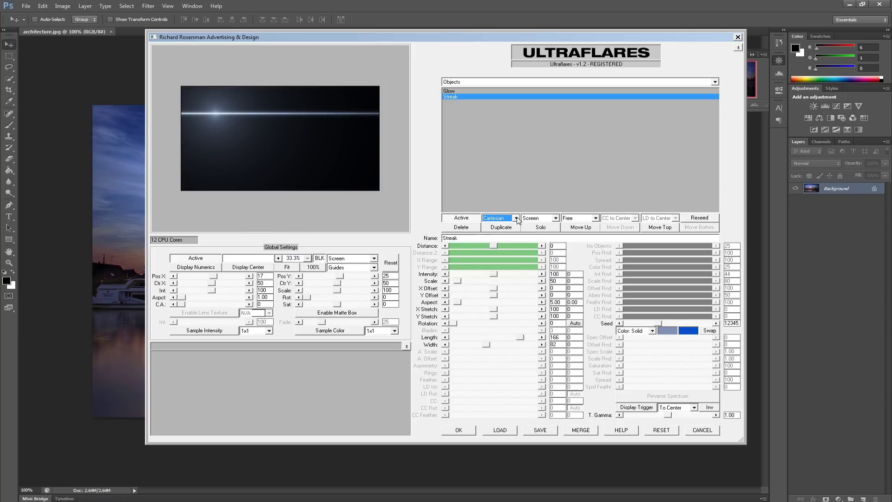
{"action": "left_click", "coordinate": [516, 219]}
{"action": "left_click", "coordinate": [506, 237]}
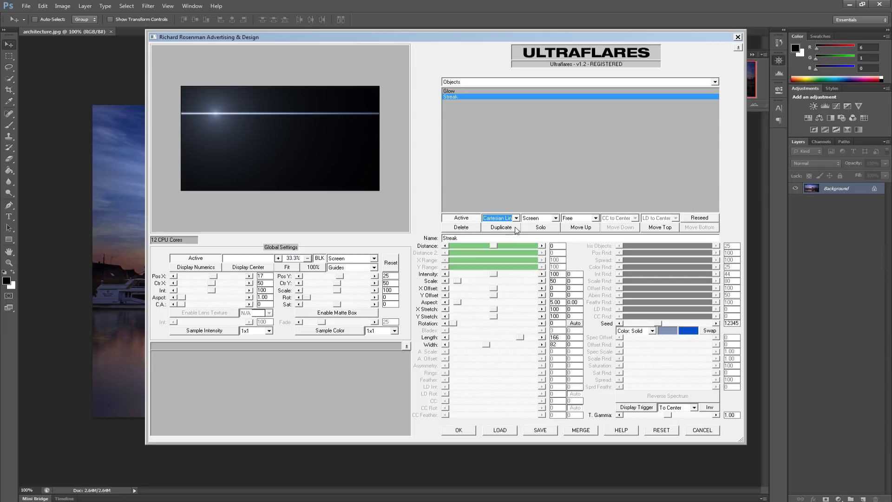
{"action": "left_click", "coordinate": [516, 218]}
{"action": "left_click", "coordinate": [507, 242]}
{"action": "left_click", "coordinate": [517, 219]}
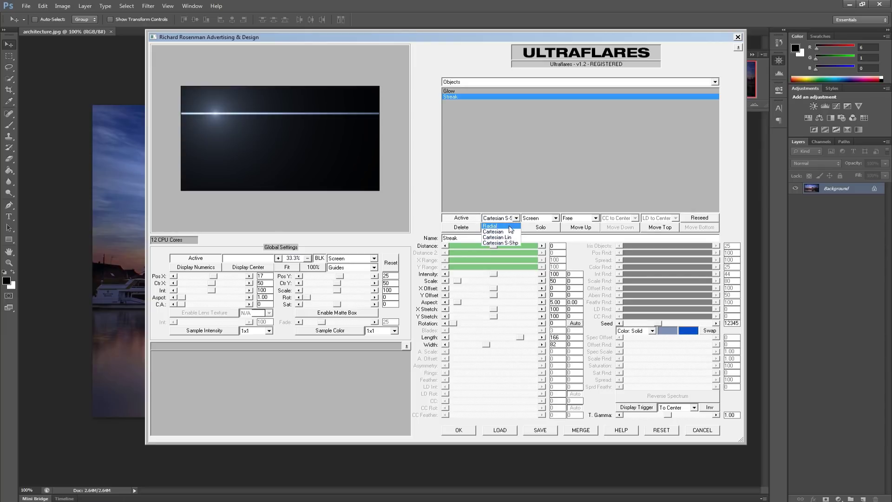
{"action": "left_click", "coordinate": [509, 226]}
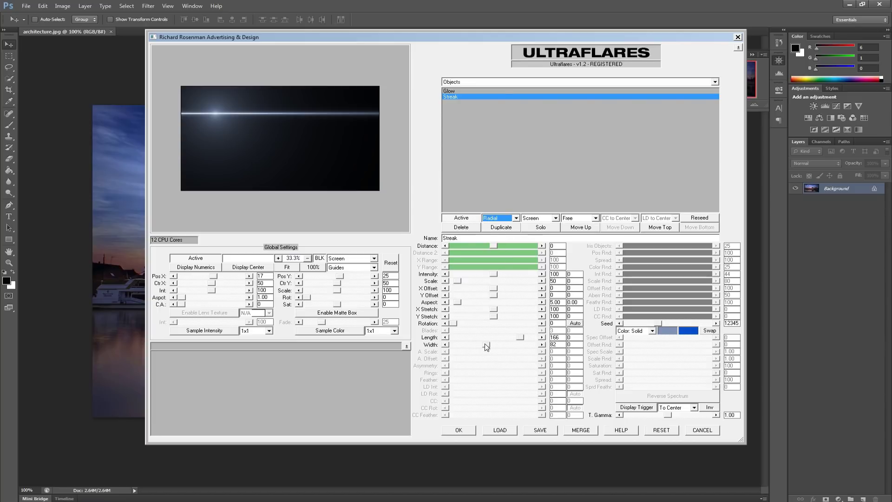
- Set the Streak's width to 93 and swap its two colors to make it blue
{"action": "left_click_drag", "start_coordinate": [486, 345], "coordinate": [491, 346]}
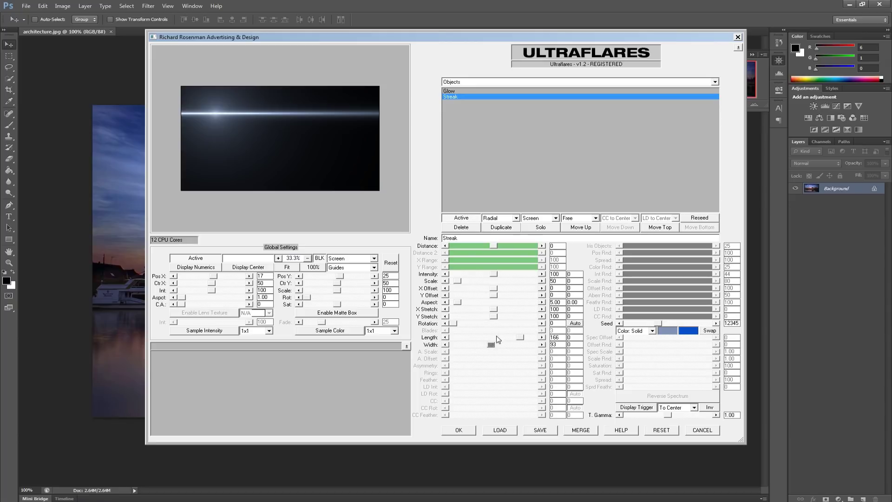
{"action": "left_click", "coordinate": [709, 330]}
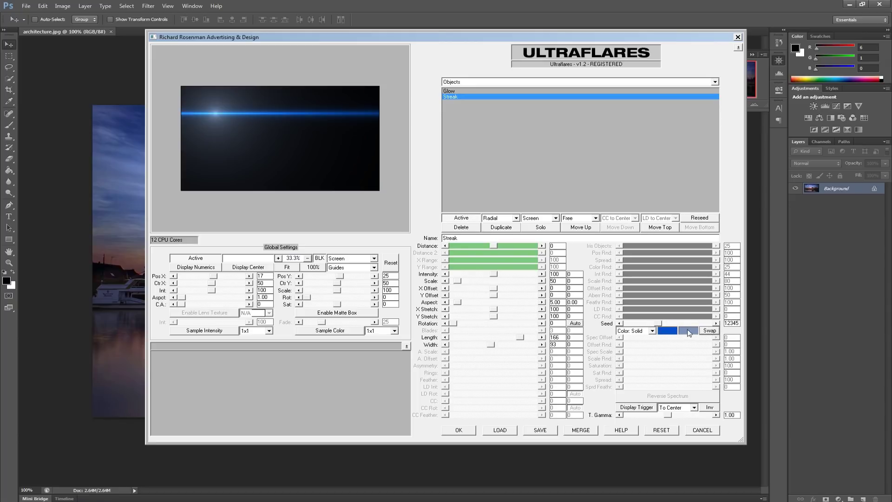
- Duplicate the blue Streak and change the copy's color to white
{"action": "left_click", "coordinate": [508, 228]}
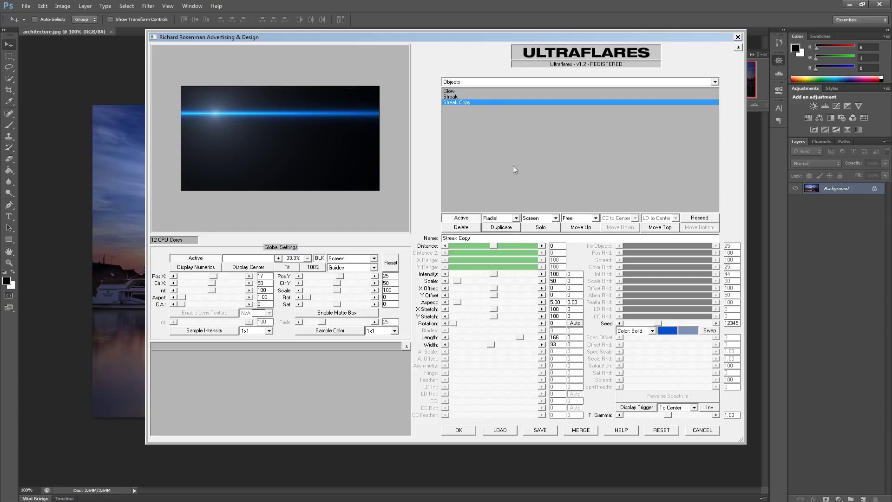
{"action": "left_click", "coordinate": [668, 331]}
{"action": "left_click_drag", "start_coordinate": [336, 143], "coordinate": [320, 139]}
{"action": "left_click", "coordinate": [538, 135]}
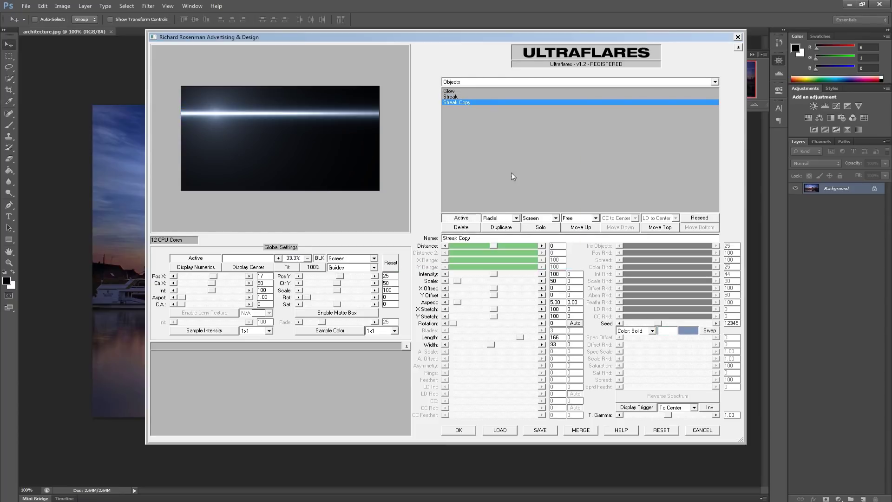
- Give the Streak copy the Cartesian type and a scale of 20, and move the light source to about X 21, Y 22
{"action": "left_click", "coordinate": [503, 220]}
{"action": "left_click", "coordinate": [501, 232]}
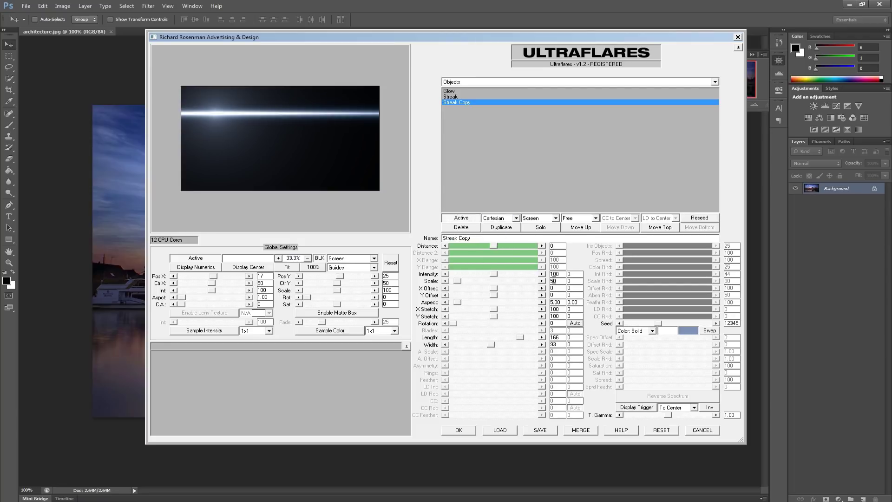
{"action": "double_click", "coordinate": [553, 281]}
{"action": "type", "text": "20"}
{"action": "left_click", "coordinate": [562, 274]}
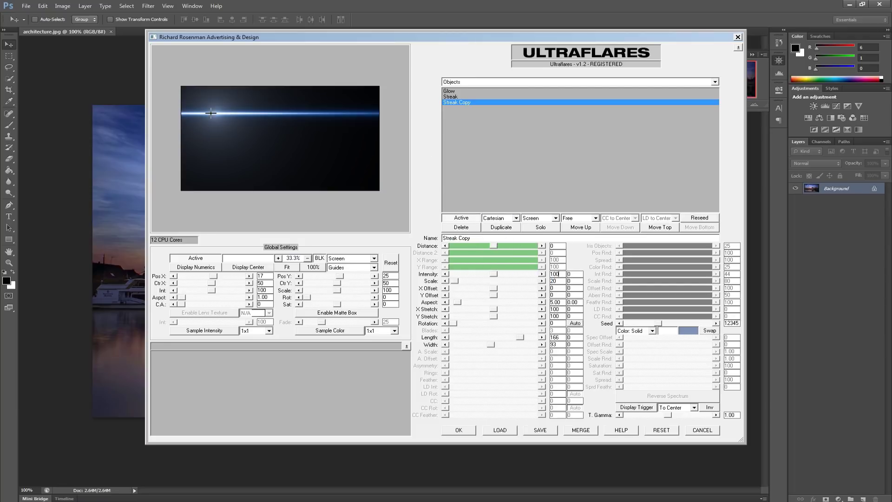
{"action": "mouse_move", "coordinate": [210, 113]}
{"action": "left_mouse_down"}
{"action": "mouse_move", "coordinate": [279, 89]}
{"action": "mouse_move", "coordinate": [319, 95]}
{"action": "mouse_move", "coordinate": [348, 135]}
{"action": "mouse_move", "coordinate": [276, 137]}
{"action": "mouse_move", "coordinate": [222, 109]}
{"action": "left_mouse_up"}
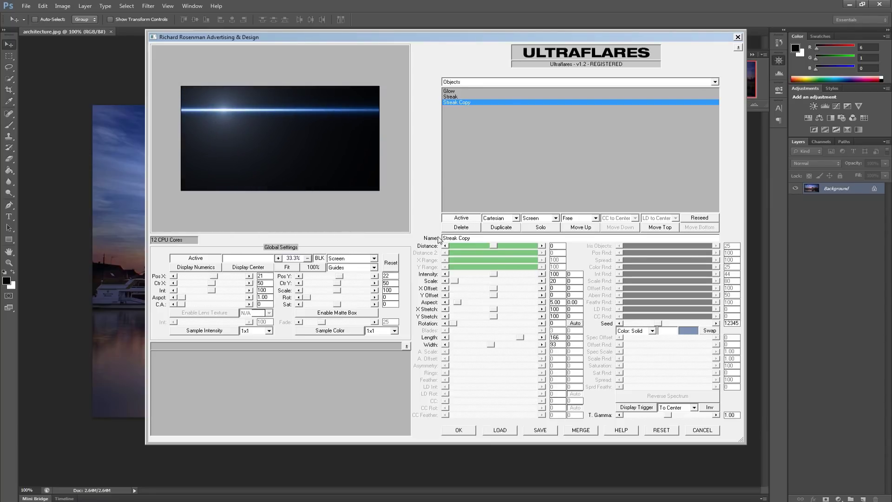
- Delete the Streak copy and try auto rotation on the original Streak while moving the light source to about X 76, Y 82
{"action": "left_click", "coordinate": [455, 228]}
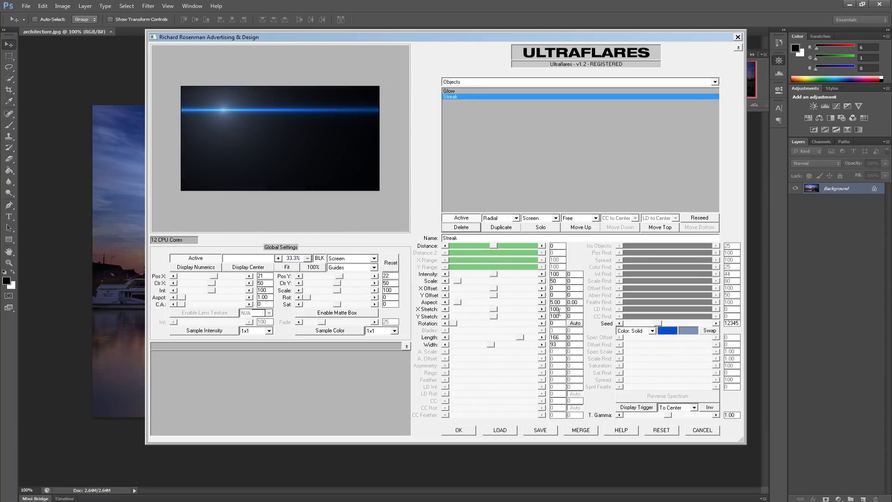
{"action": "left_click", "coordinate": [575, 323]}
{"action": "left_click", "coordinate": [215, 103]}
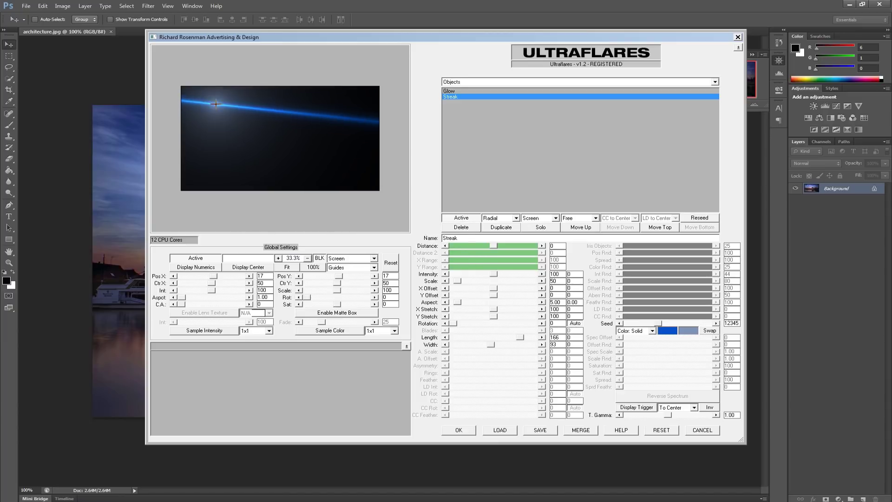
{"action": "left_click_drag", "start_coordinate": [215, 103], "coordinate": [333, 172]}
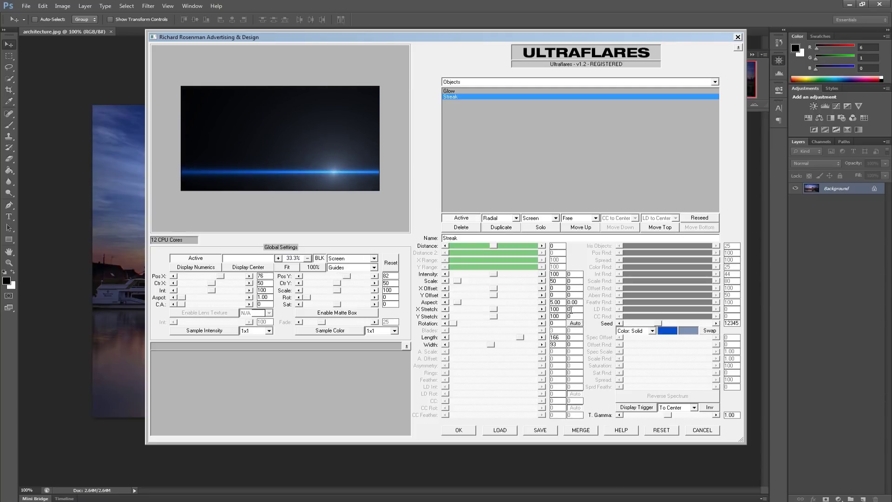
- Delete the Streak and adjust the remaining Glow to a position of about X 30, Y 30 and a gamma of 40
{"action": "left_click", "coordinate": [473, 227]}
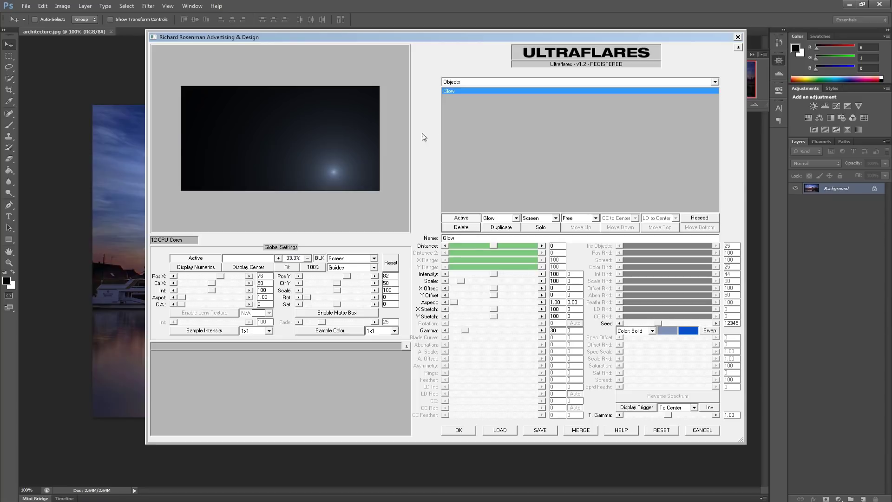
{"action": "left_click_drag", "start_coordinate": [333, 171], "coordinate": [241, 118]}
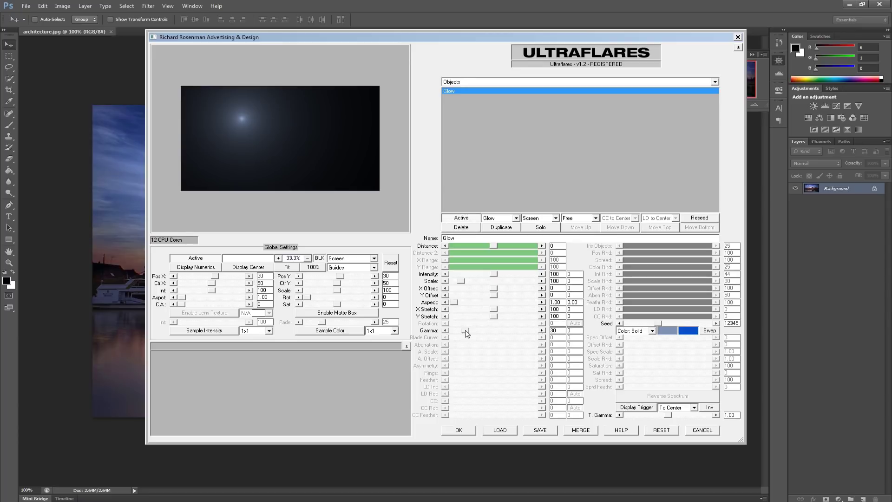
{"action": "mouse_move", "coordinate": [466, 333]}
{"action": "left_mouse_down"}
{"action": "mouse_move", "coordinate": [497, 332]}
{"action": "mouse_move", "coordinate": [459, 331]}
{"action": "mouse_move", "coordinate": [470, 332]}
{"action": "left_mouse_up"}
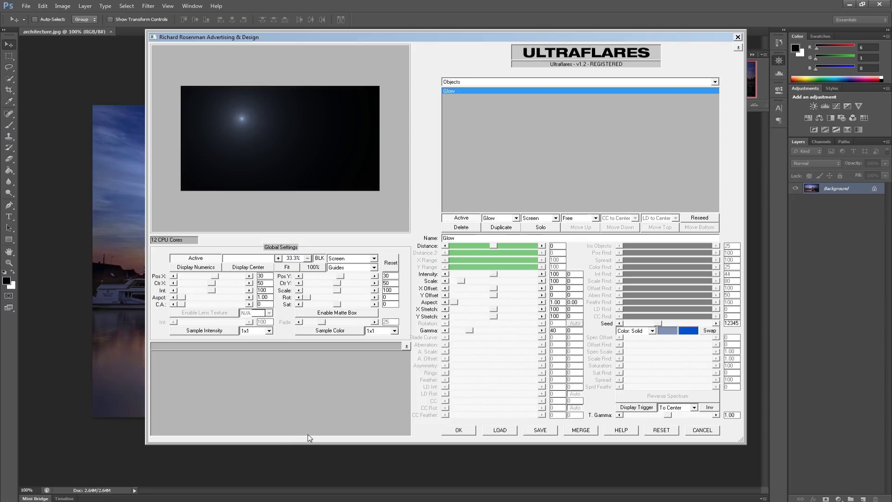
- Load the Abacus.flr preset from the Stylized Flares folder
{"action": "left_click", "coordinate": [501, 430]}
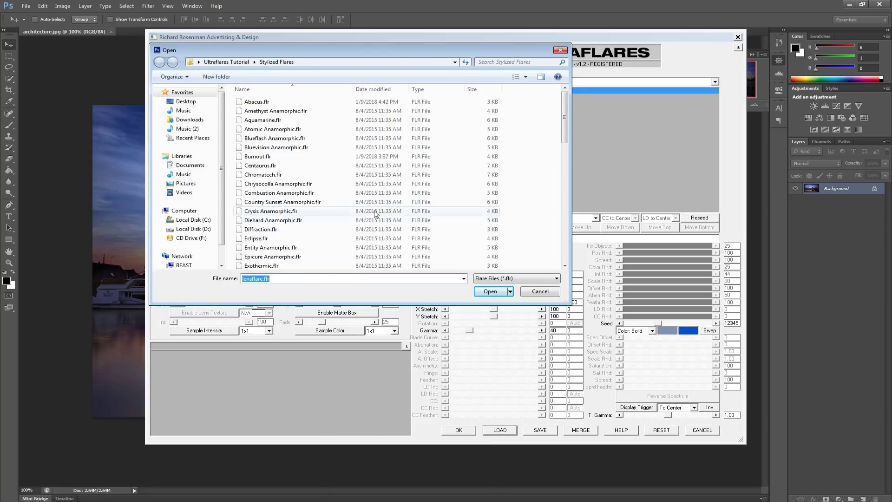
{"action": "left_click", "coordinate": [256, 102]}
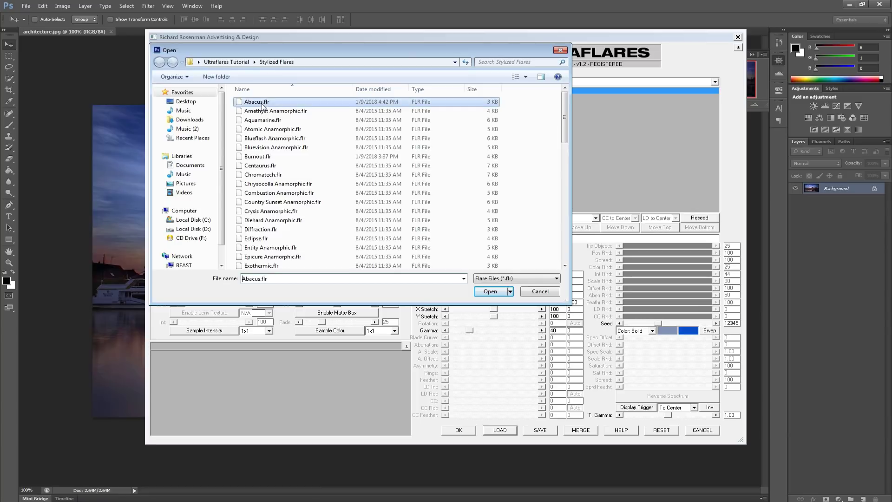
{"action": "left_click", "coordinate": [489, 291]}
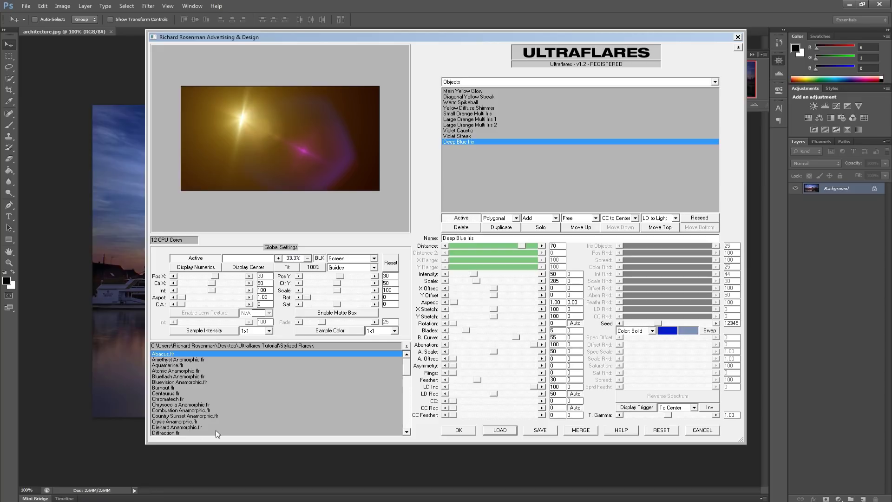
- Preview the stylized flare presets one after another from Amethyst Anamorphic.flr through Diffraction.flr
{"action": "left_click", "coordinate": [180, 358]}
{"action": "left_click", "coordinate": [179, 365]}
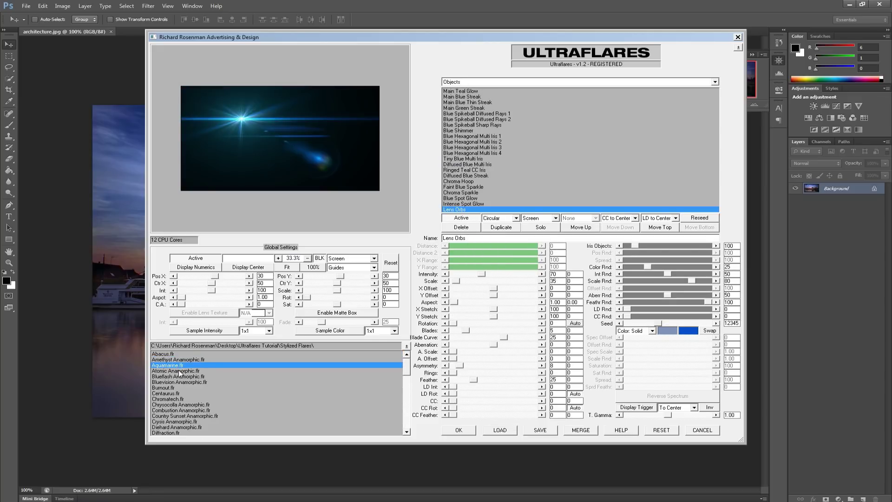
{"action": "left_click", "coordinate": [180, 371]}
{"action": "left_click", "coordinate": [181, 376]}
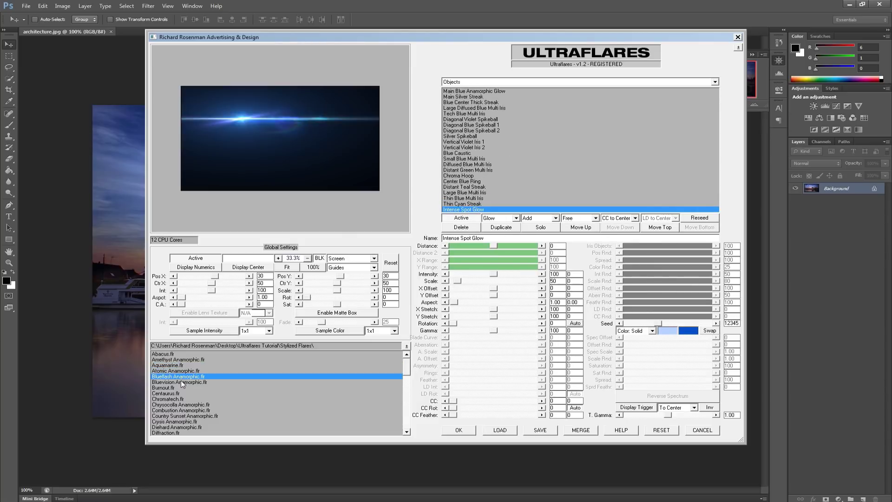
{"action": "left_click", "coordinate": [180, 382]}
{"action": "key", "text": "Down"}
{"action": "key", "text": "Down"}
{"action": "key", "text": "Down"}
{"action": "key", "text": "Down"}
{"action": "key", "text": "Down"}
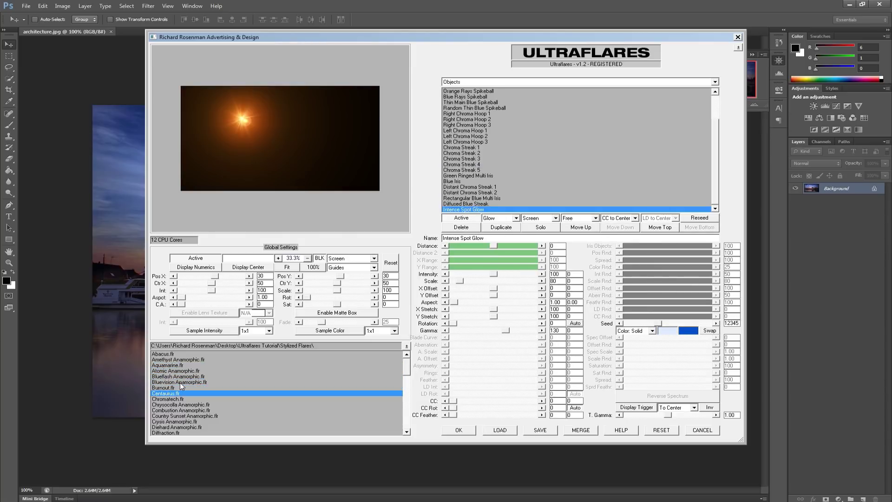
{"action": "key", "text": "Down"}
{"action": "key", "text": "Down"}
{"action": "key", "text": "Down"}
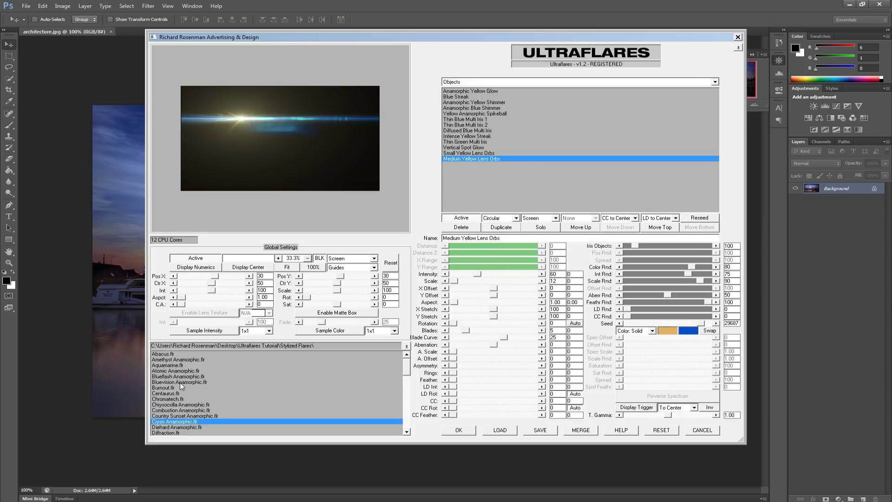
{"action": "key", "text": "Down"}
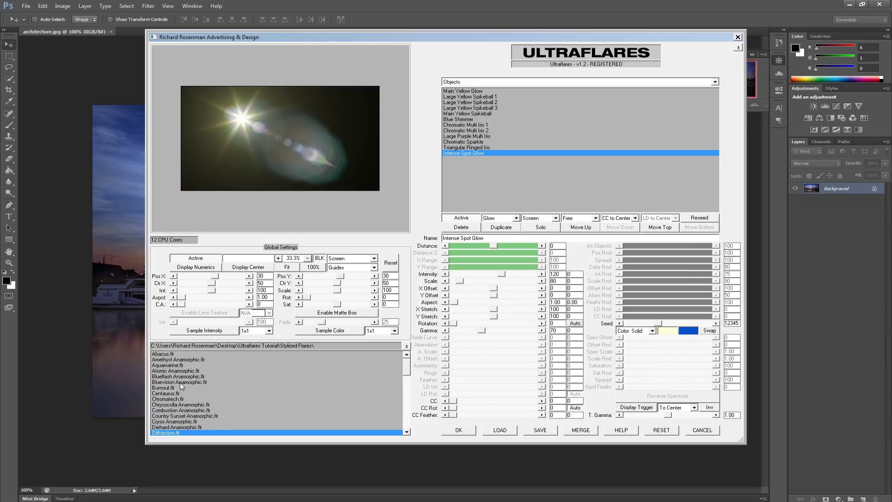
- Go back up through the stylized flare presets and select Centaurus.flr
{"action": "key", "text": "Up"}
{"action": "key", "text": "Up"}
{"action": "key", "text": "Up"}
{"action": "key", "text": "Up"}
{"action": "key", "text": "Up"}
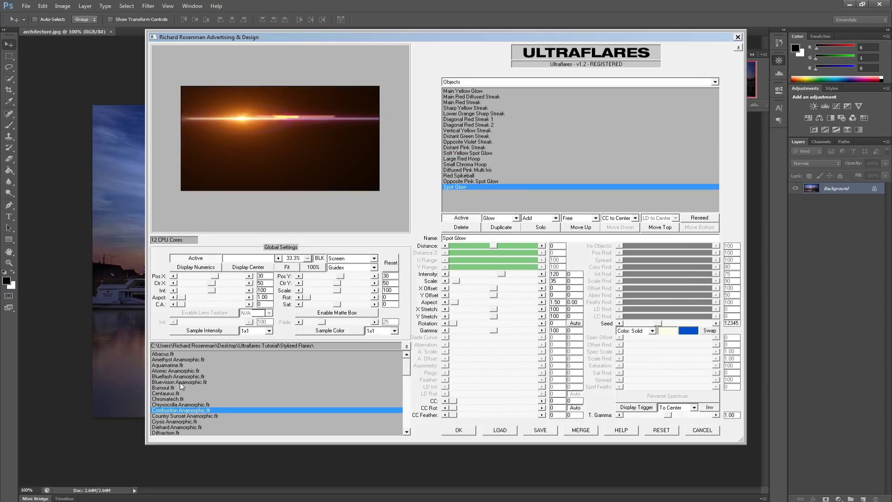
{"action": "key", "text": "Up"}
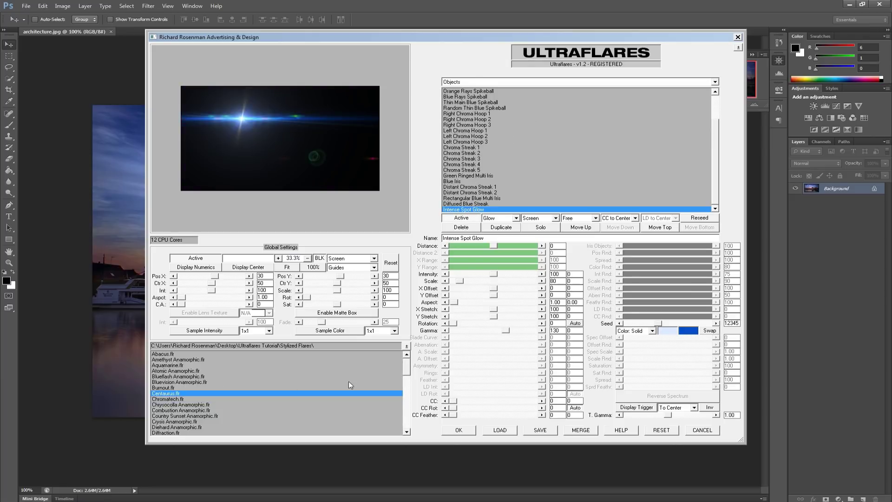
- Load the Abacus.flr preset, and collapse and re-expand the preset file browser
{"action": "mouse_move", "coordinate": [407, 369]}
{"action": "left_mouse_down"}
{"action": "mouse_move", "coordinate": [396, 422]}
{"action": "mouse_move", "coordinate": [403, 366]}
{"action": "left_mouse_up"}
{"action": "left_click", "coordinate": [185, 354]}
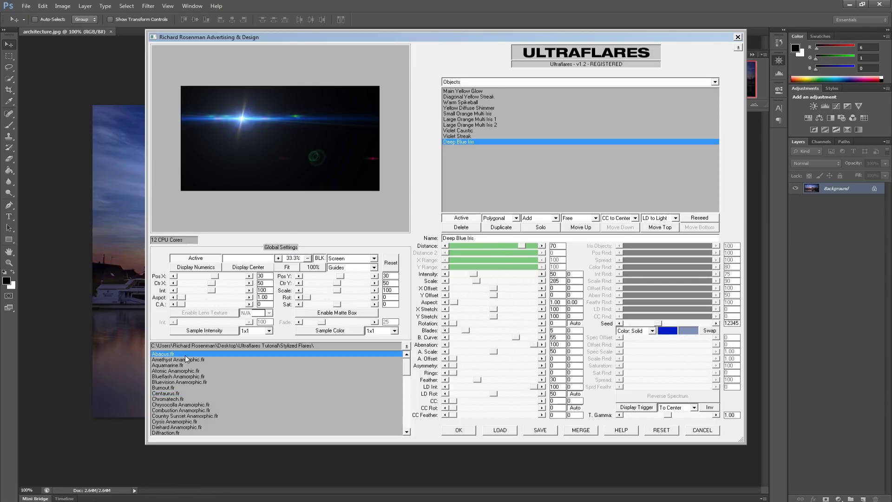
{"action": "left_click", "coordinate": [407, 347]}
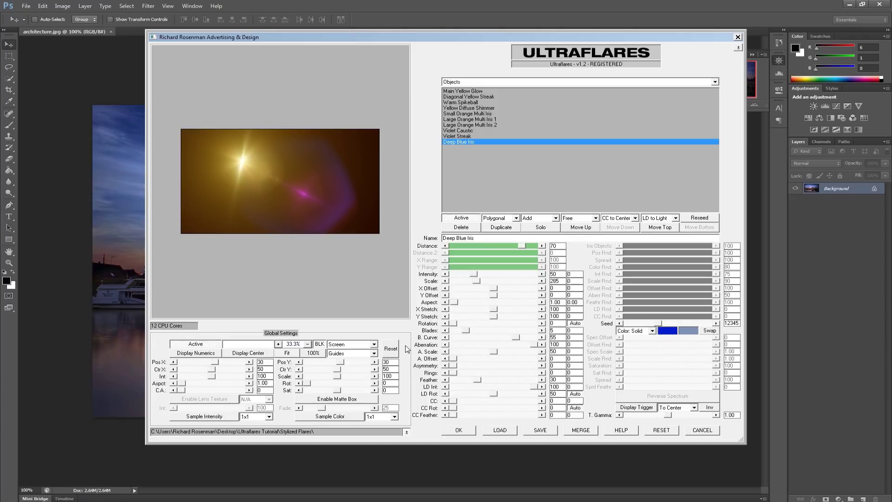
{"action": "left_click", "coordinate": [407, 433]}
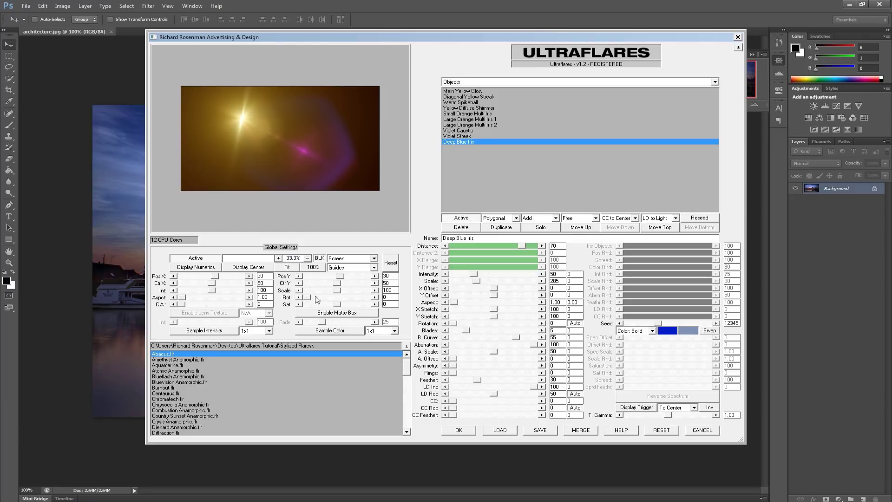
- Try a global intensity of about 113 and set it back to 100
{"action": "mouse_move", "coordinate": [212, 293]}
{"action": "left_mouse_down"}
{"action": "mouse_move", "coordinate": [191, 294]}
{"action": "mouse_move", "coordinate": [232, 295]}
{"action": "mouse_move", "coordinate": [218, 295]}
{"action": "left_mouse_up"}
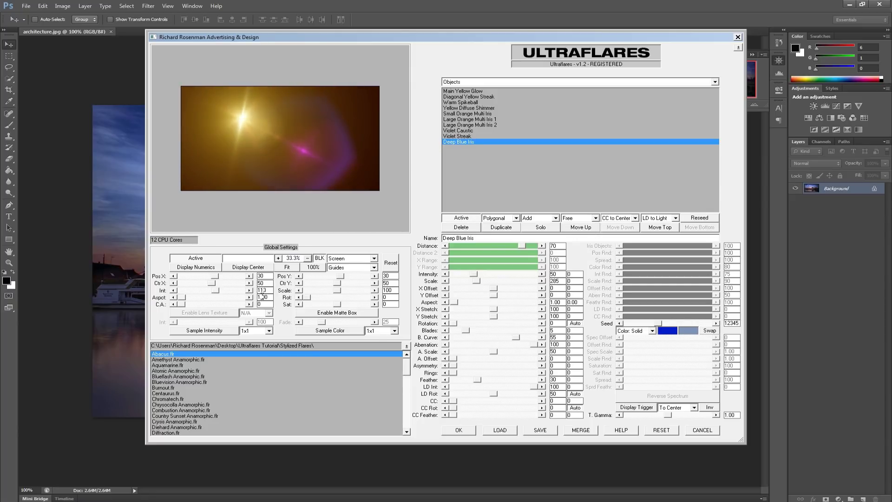
{"action": "double_click", "coordinate": [263, 290]}
{"action": "type", "text": "100"}
{"action": "key", "text": "Return"}
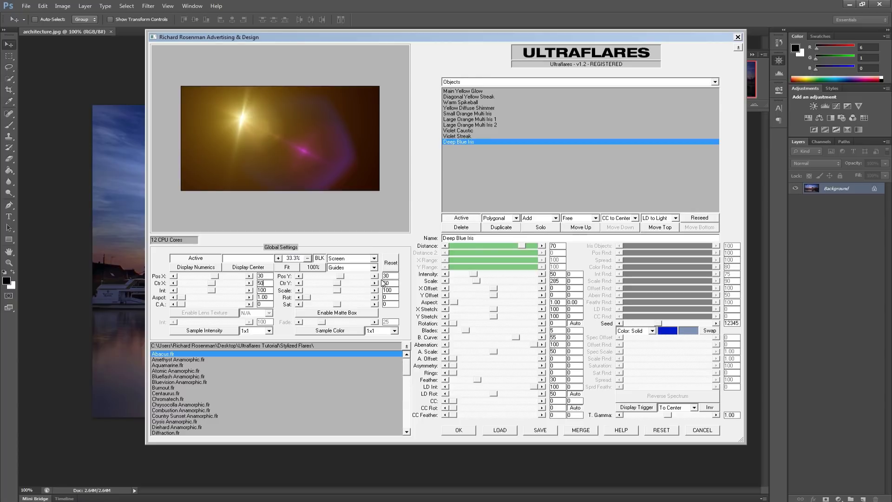
- Toggle the whole flare's Active state off and on twice, leaving it active
{"action": "left_click", "coordinate": [211, 258]}
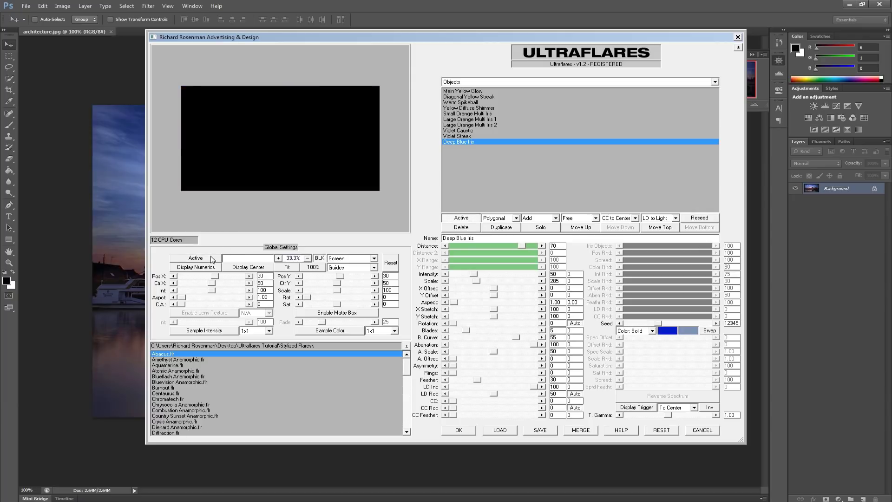
{"action": "left_click", "coordinate": [211, 258]}
{"action": "left_click", "coordinate": [211, 258]}
{"action": "left_click", "coordinate": [212, 258]}
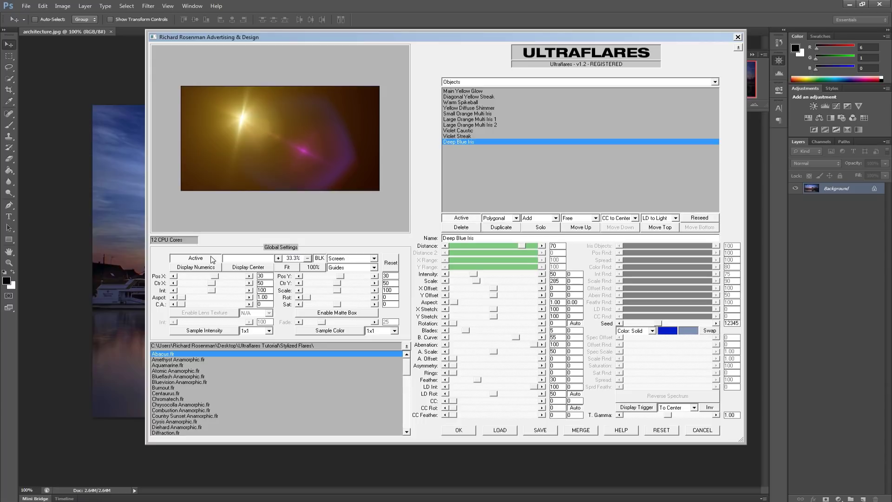
- Tint the entire flare green with the global color 4cf6ac
{"action": "left_click", "coordinate": [243, 260]}
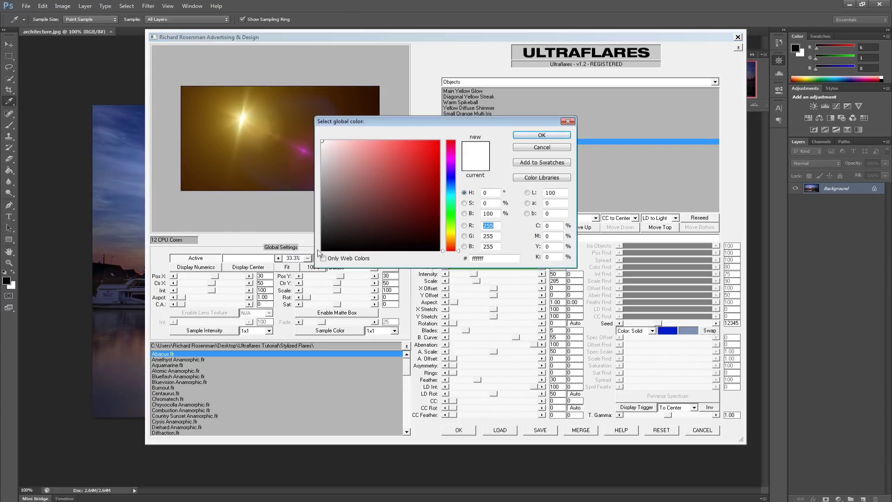
{"action": "left_click", "coordinate": [449, 205]}
{"action": "left_click", "coordinate": [402, 144]}
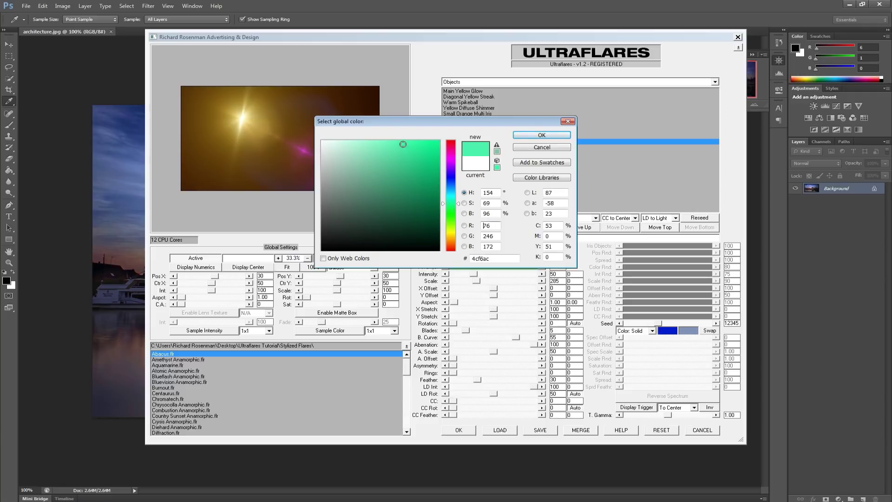
{"action": "left_click", "coordinate": [519, 135]}
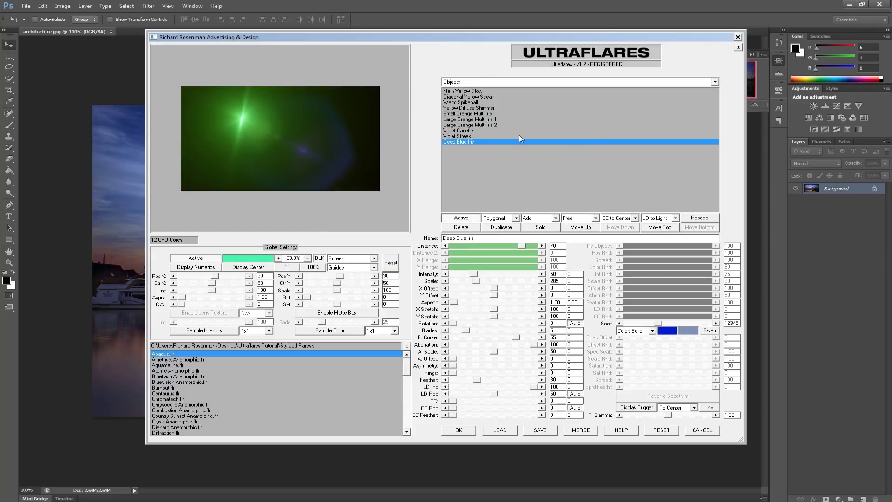
- Change the global color to the light magenta f582f6
{"action": "left_click", "coordinate": [267, 261]}
{"action": "left_click", "coordinate": [450, 158]}
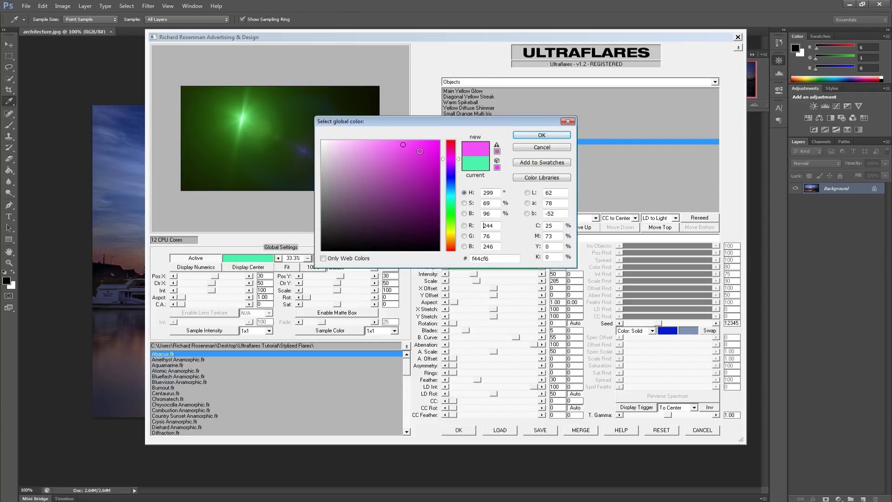
{"action": "left_click", "coordinate": [381, 143]}
{"action": "left_click", "coordinate": [521, 136]}
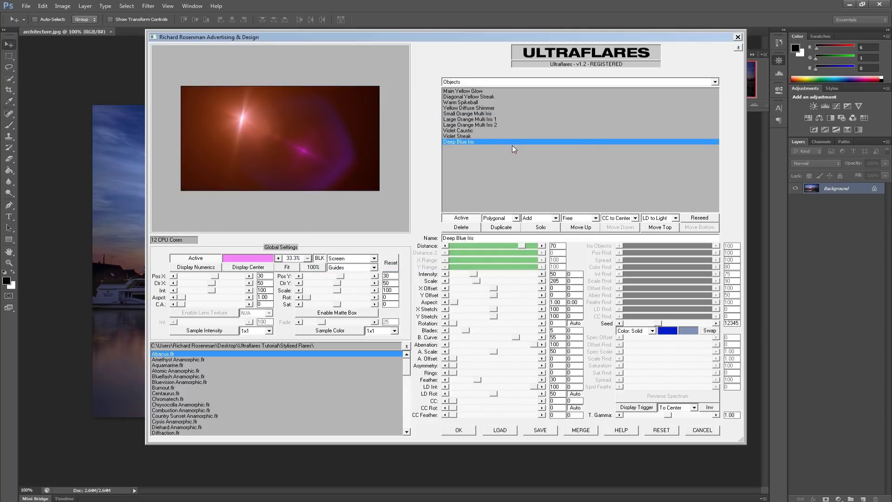
- Return the global flare color to white
{"action": "left_click", "coordinate": [264, 262]}
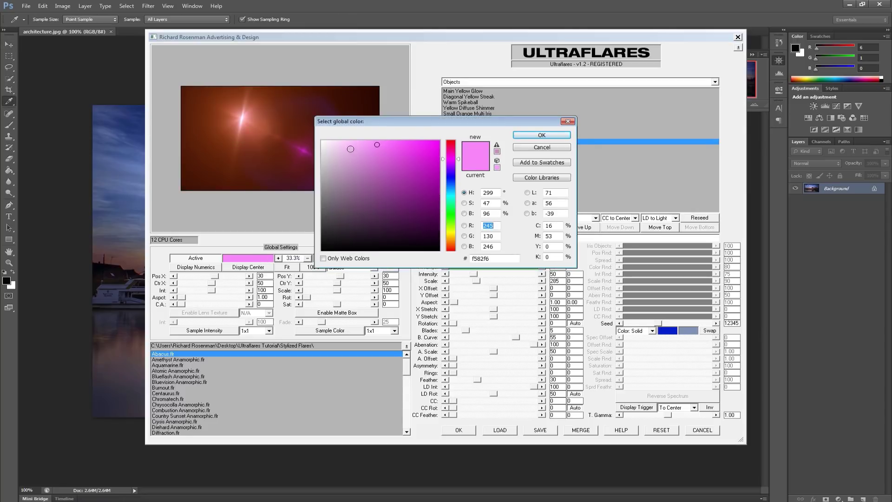
{"action": "left_click_drag", "start_coordinate": [341, 146], "coordinate": [321, 140]}
{"action": "left_click", "coordinate": [515, 136]}
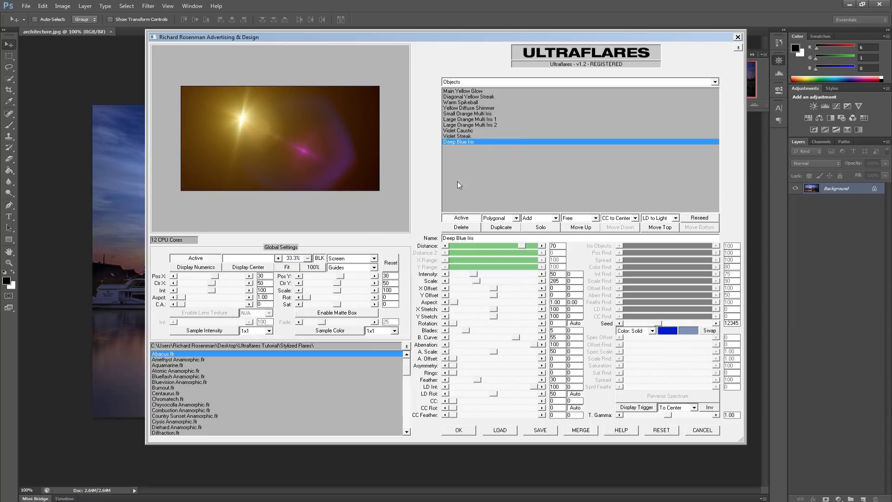
- Zoom the preview out, reposition the flare to about X 23, Y 30, and restore the 33.3% zoom
{"action": "left_click", "coordinate": [307, 258]}
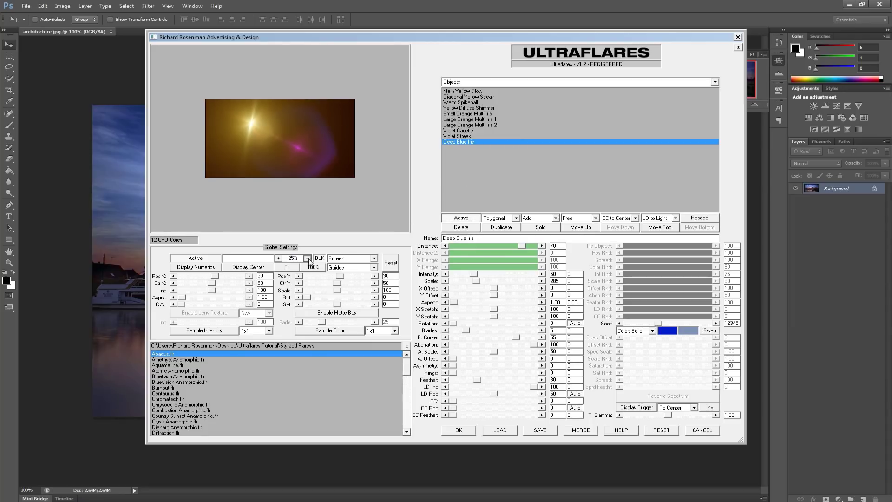
{"action": "left_click", "coordinate": [308, 259]}
{"action": "left_click", "coordinate": [278, 259]}
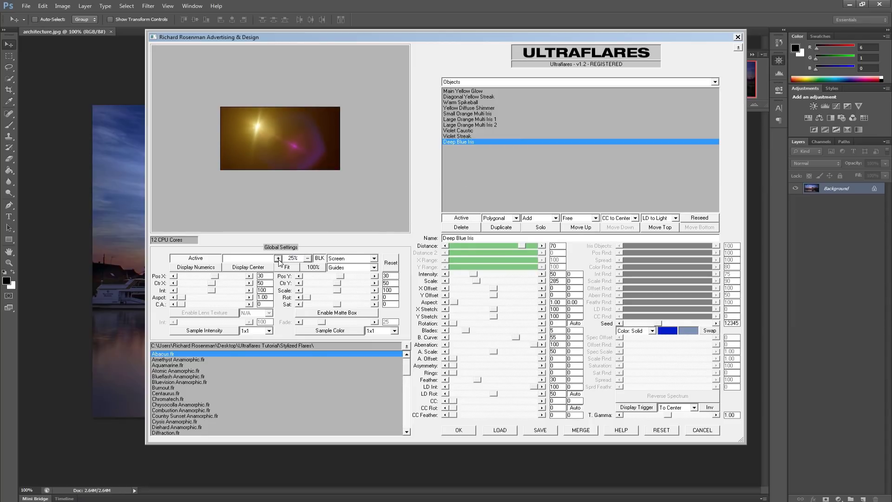
{"action": "left_click", "coordinate": [253, 123]}
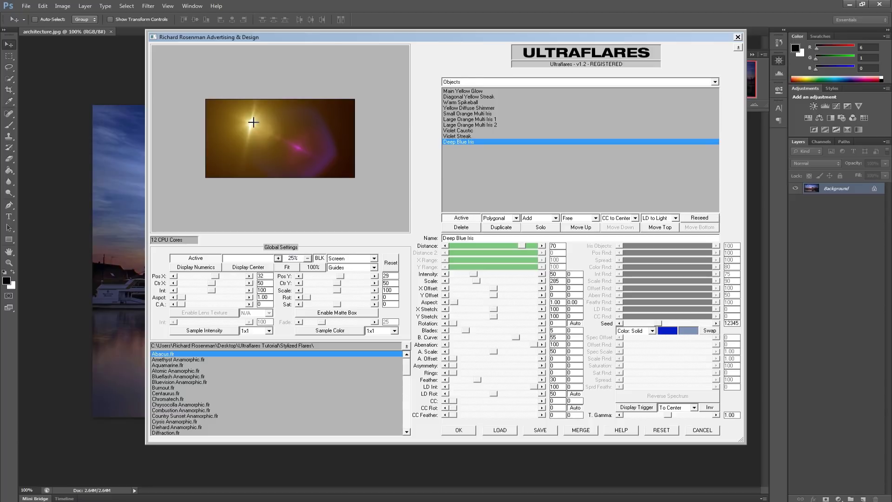
{"action": "mouse_move", "coordinate": [253, 122]}
{"action": "left_mouse_down"}
{"action": "mouse_move", "coordinate": [294, 153]}
{"action": "mouse_move", "coordinate": [309, 124]}
{"action": "mouse_move", "coordinate": [241, 122]}
{"action": "left_mouse_up"}
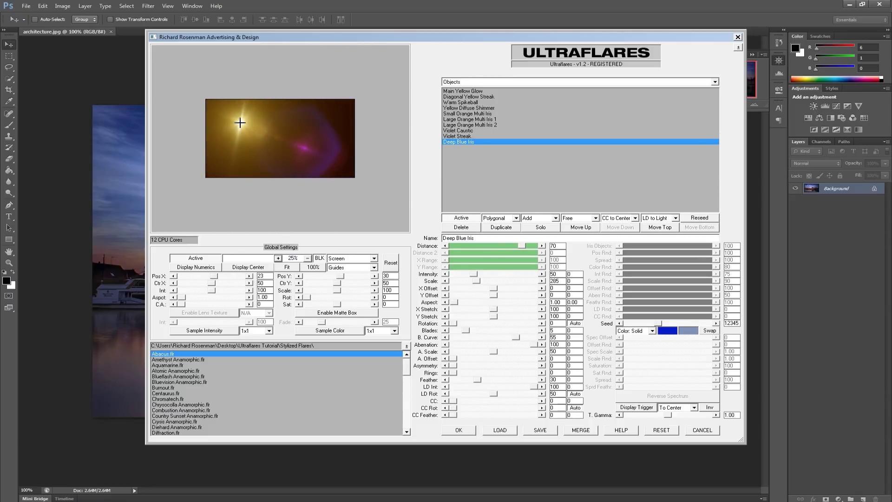
{"action": "left_click", "coordinate": [279, 258]}
- Compare the flare over the image and over black, ending on black, and keep the global blend mode at Screen
{"action": "left_click", "coordinate": [320, 258]}
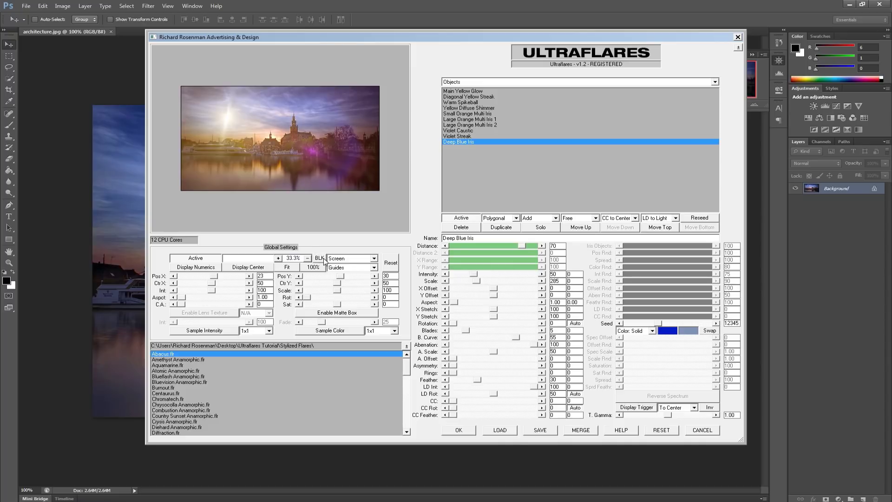
{"action": "left_click", "coordinate": [324, 260]}
{"action": "left_click", "coordinate": [323, 260]}
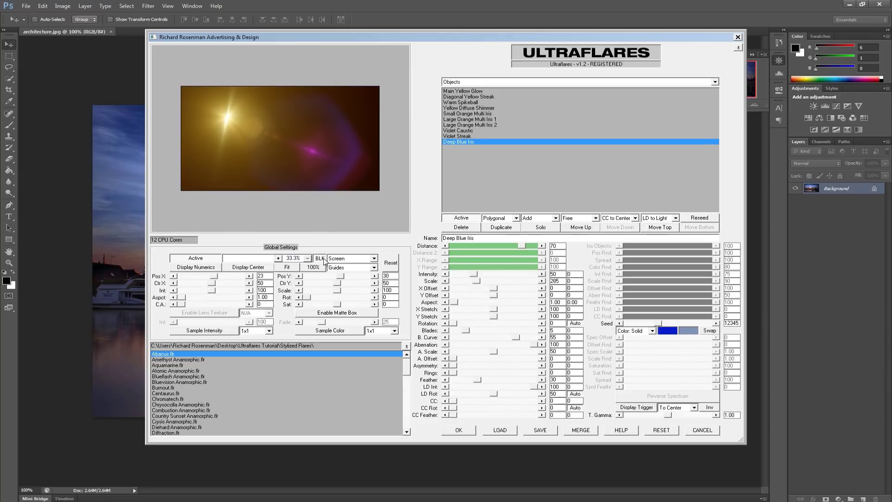
{"action": "left_click", "coordinate": [324, 260]}
{"action": "left_click", "coordinate": [373, 258]}
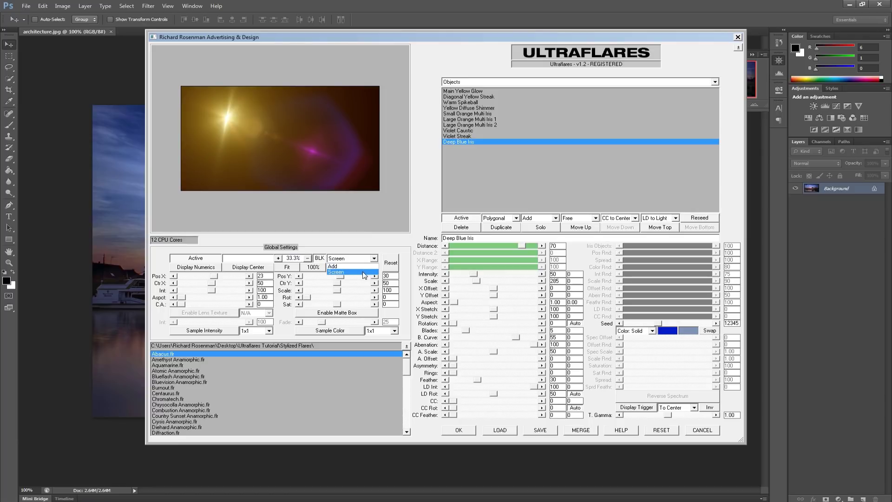
{"action": "left_click", "coordinate": [364, 272]}
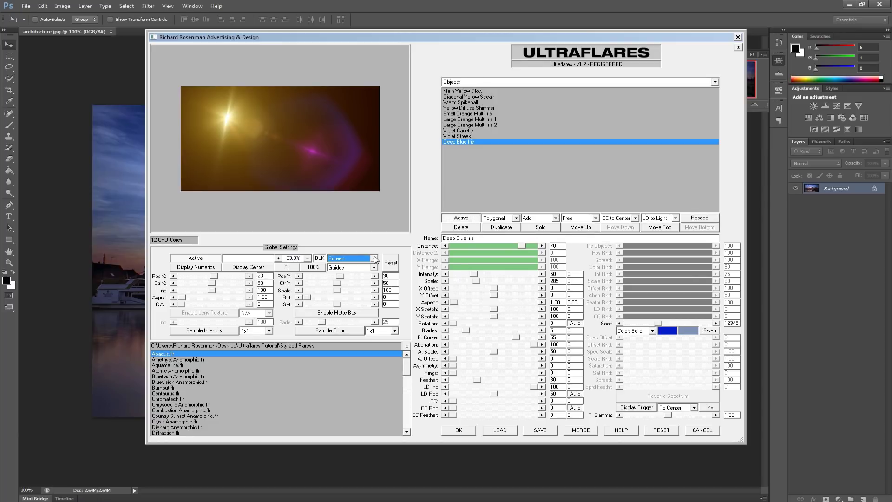
- Turn the object list numbering and the flare center display on and back off
{"action": "left_click", "coordinate": [217, 268]}
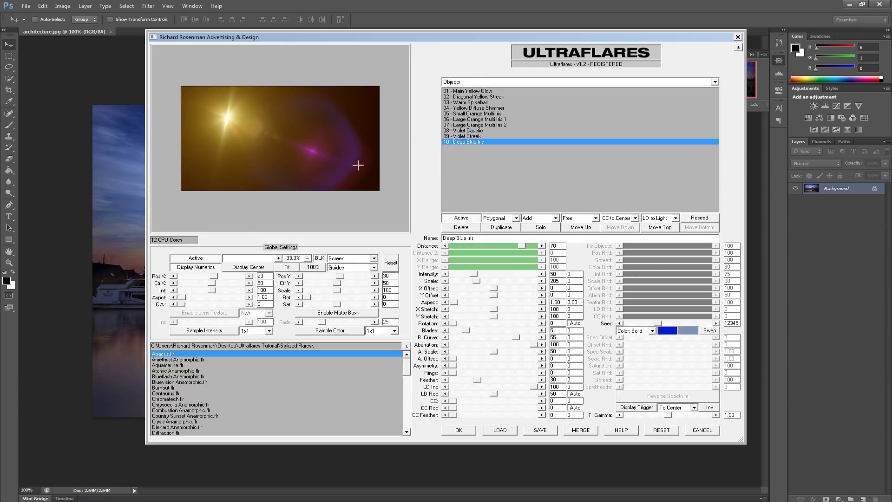
{"action": "left_click", "coordinate": [191, 269]}
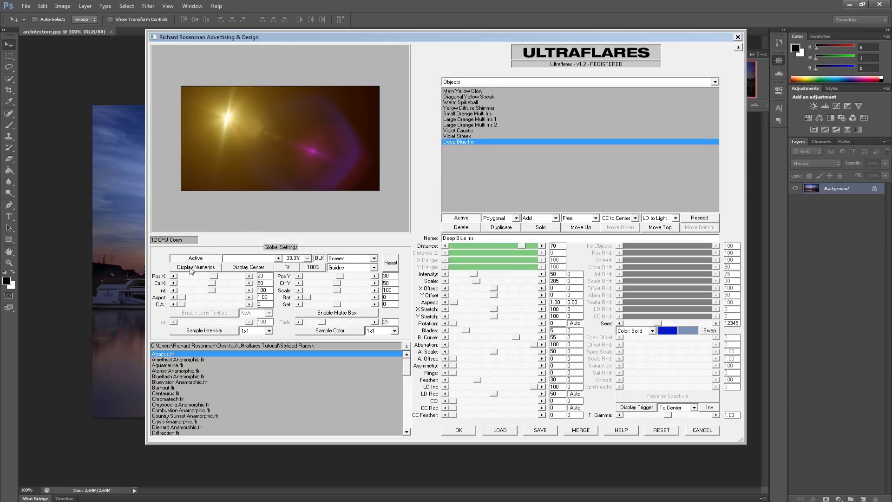
{"action": "left_click", "coordinate": [253, 271]}
{"action": "left_click", "coordinate": [253, 271]}
- View the flare at 20% and fitted, pan around it at 100%, and fit the preview again
{"action": "left_click", "coordinate": [307, 258]}
{"action": "left_click", "coordinate": [307, 258]}
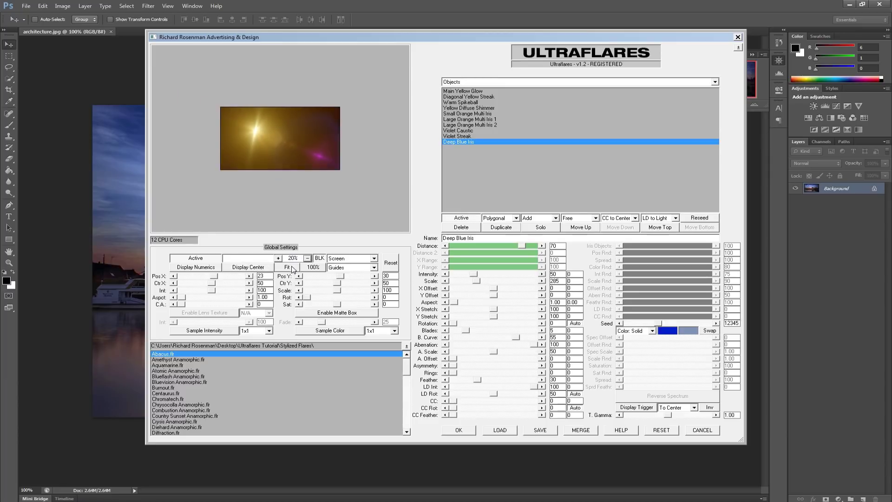
{"action": "left_click", "coordinate": [291, 269]}
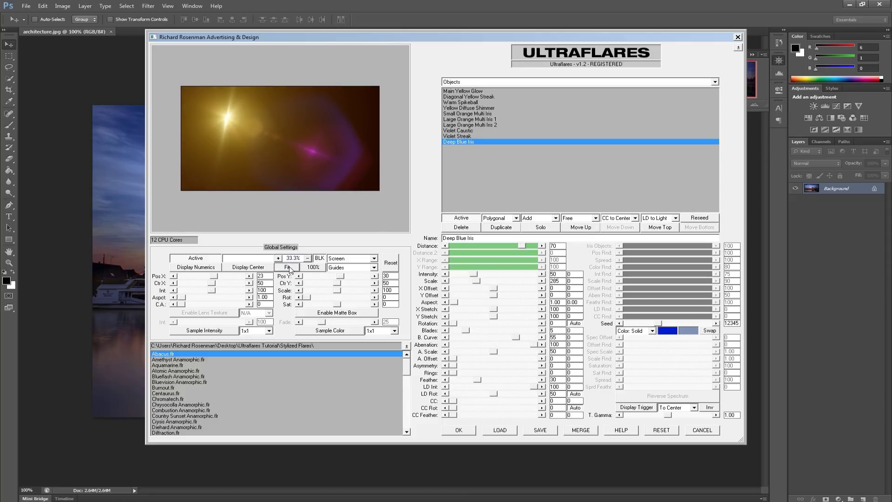
{"action": "left_click", "coordinate": [313, 267]}
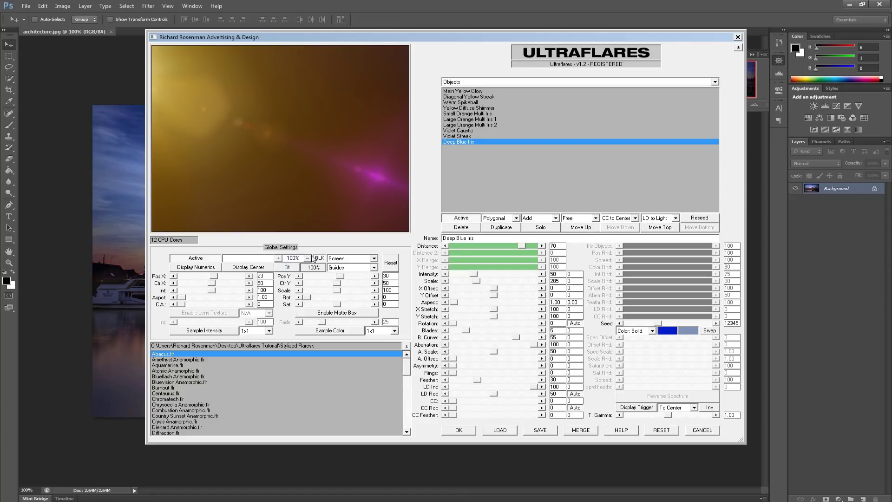
{"action": "left_click_drag", "start_coordinate": [239, 116], "coordinate": [256, 150]}
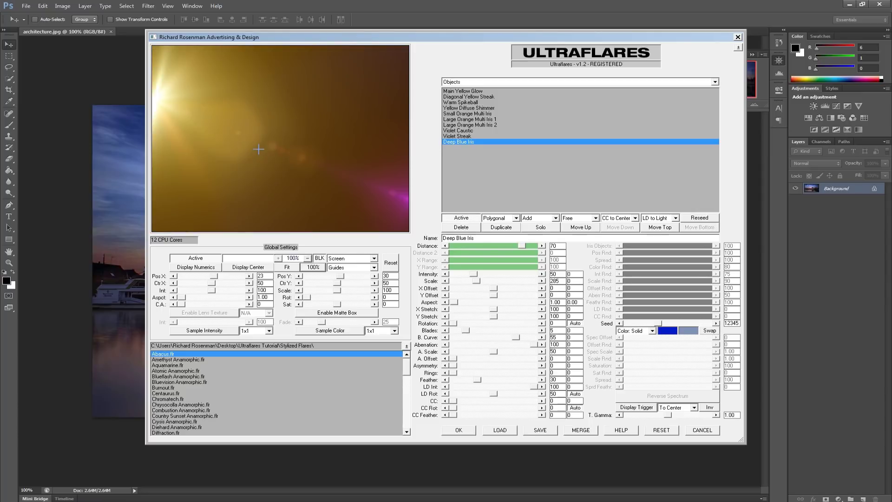
{"action": "left_click_drag", "start_coordinate": [307, 163], "coordinate": [308, 185]}
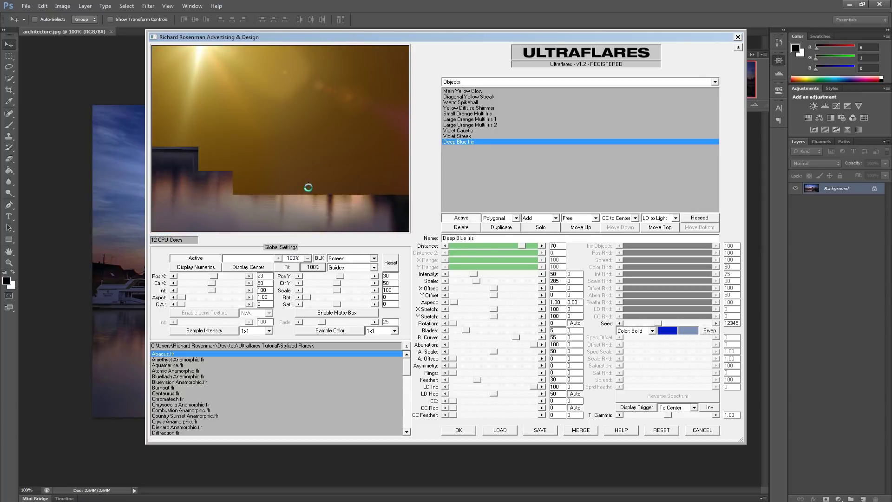
{"action": "left_click", "coordinate": [292, 268]}
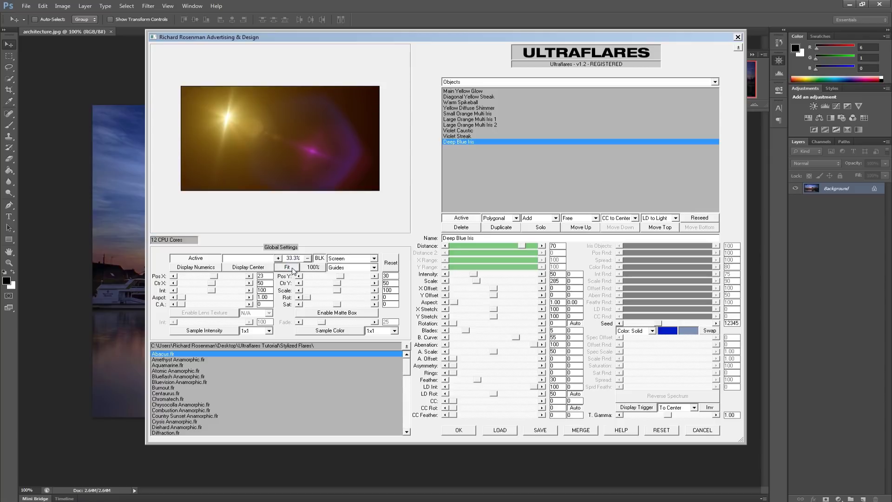
- Preview the 1:1 (1.00), 4:3 (1.33), 3:2 (1.50) and 16:9 (1.77) aspect ratio guides over the flare
{"action": "left_click", "coordinate": [373, 268]}
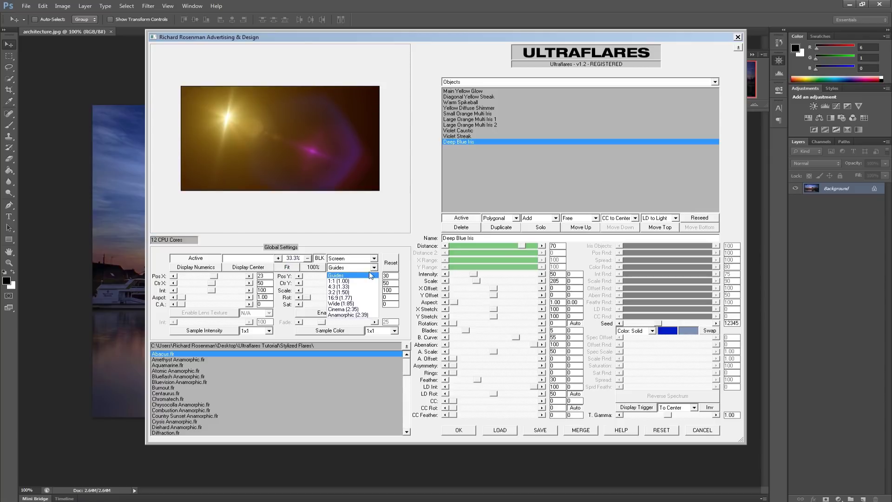
{"action": "left_click", "coordinate": [363, 282]}
{"action": "left_click", "coordinate": [374, 268]}
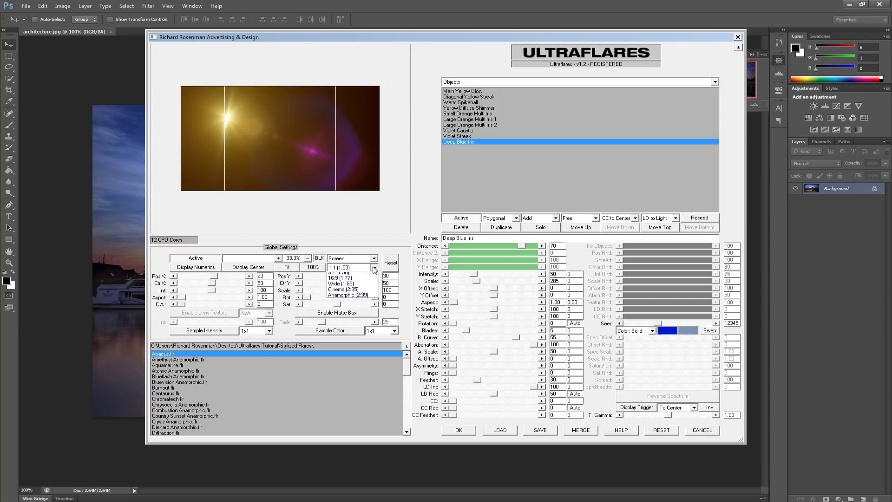
{"action": "left_click", "coordinate": [362, 287]}
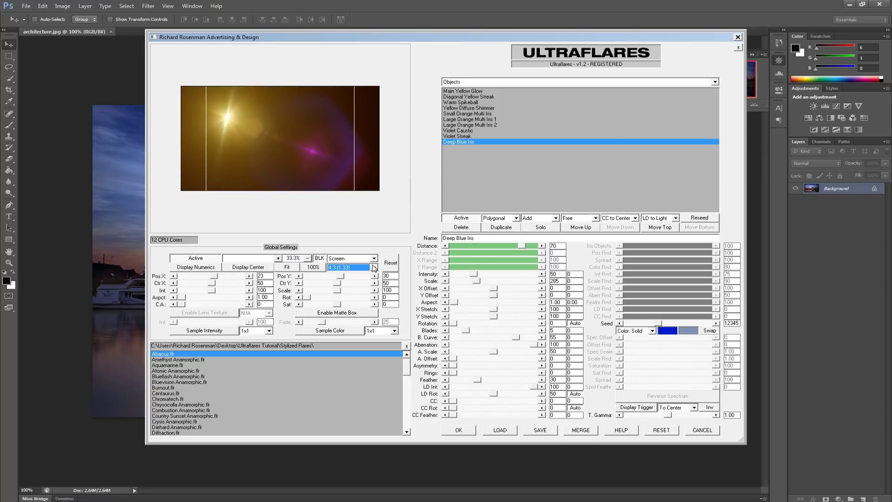
{"action": "left_click", "coordinate": [373, 268]}
{"action": "left_click", "coordinate": [362, 292]}
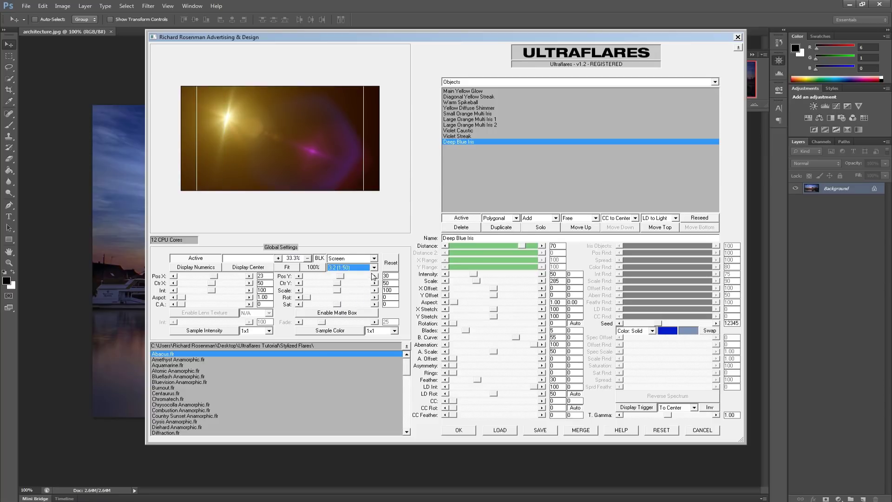
{"action": "left_click", "coordinate": [374, 268]}
{"action": "left_click", "coordinate": [363, 297]}
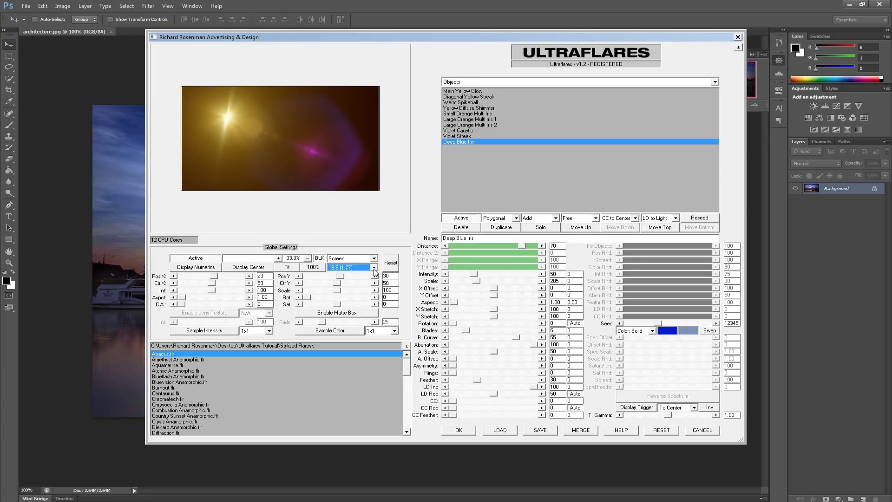
- Preview the Wide (1.85), Cinema (2.35) and Anamorphic (2.39) guides and turn the guides back off
{"action": "left_click", "coordinate": [373, 267]}
{"action": "left_click", "coordinate": [341, 303]}
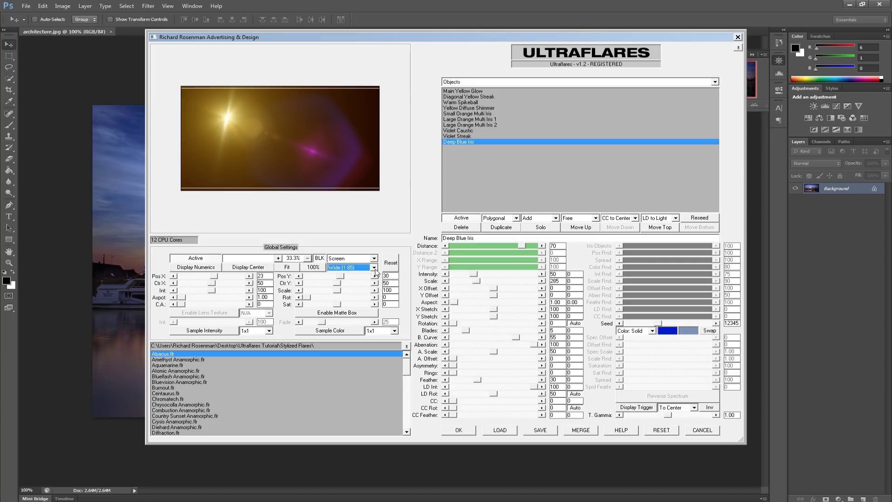
{"action": "left_click", "coordinate": [374, 268]}
{"action": "left_click", "coordinate": [343, 309]}
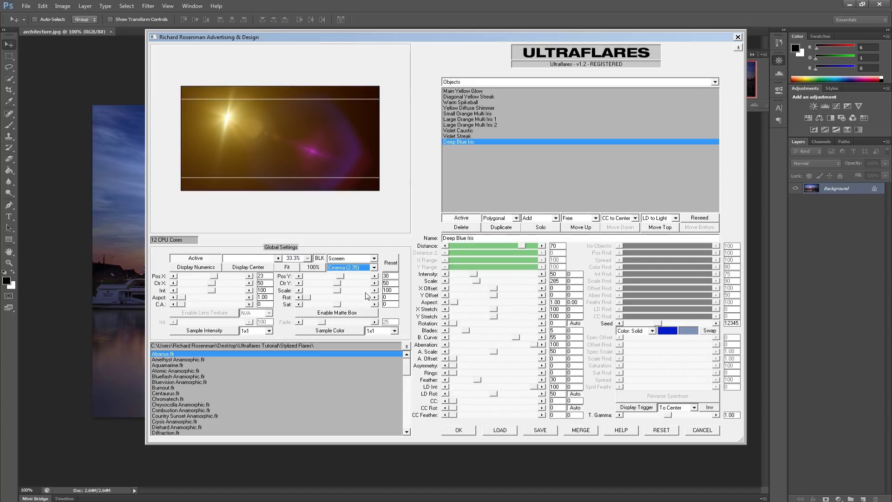
{"action": "left_click", "coordinate": [373, 268]}
{"action": "left_click", "coordinate": [348, 314]}
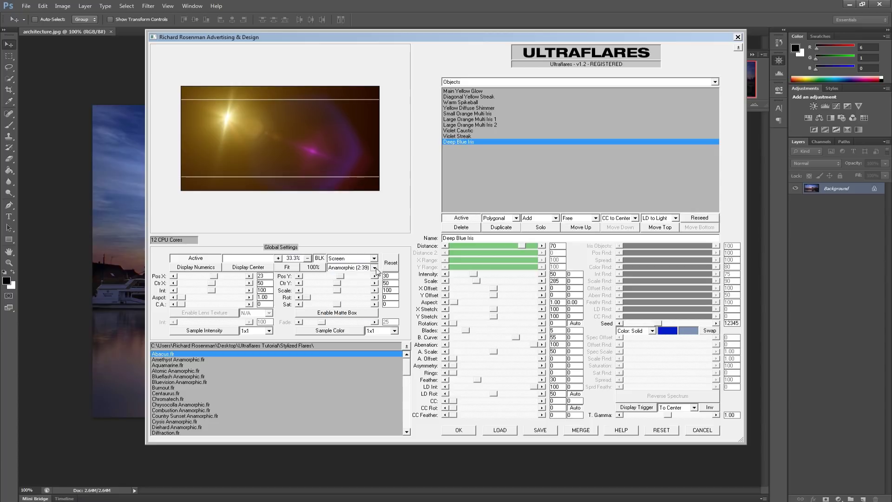
{"action": "left_click", "coordinate": [374, 268]}
{"action": "left_click", "coordinate": [339, 275]}
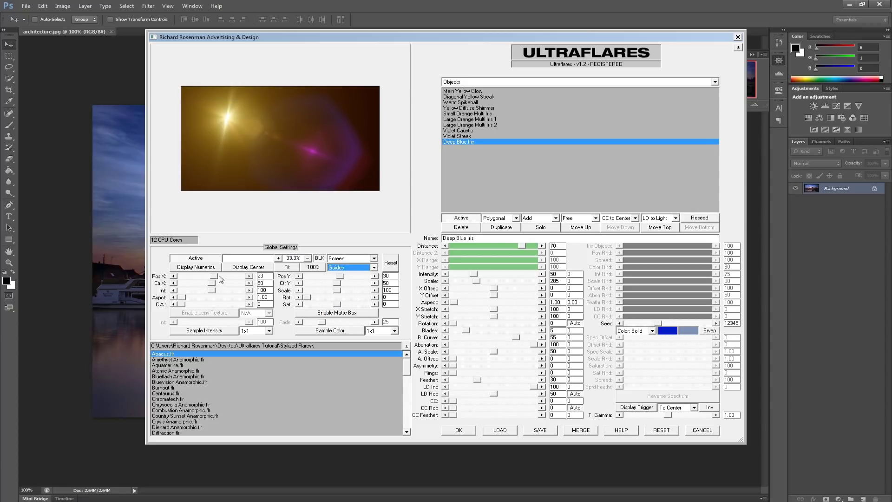
- Move the flare to about X 17, Y 25, and try a global intensity of 141 before restoring it to 100
{"action": "mouse_move", "coordinate": [215, 278]}
{"action": "left_mouse_down"}
{"action": "mouse_move", "coordinate": [202, 278]}
{"action": "mouse_move", "coordinate": [225, 277]}
{"action": "mouse_move", "coordinate": [212, 278]}
{"action": "left_mouse_up"}
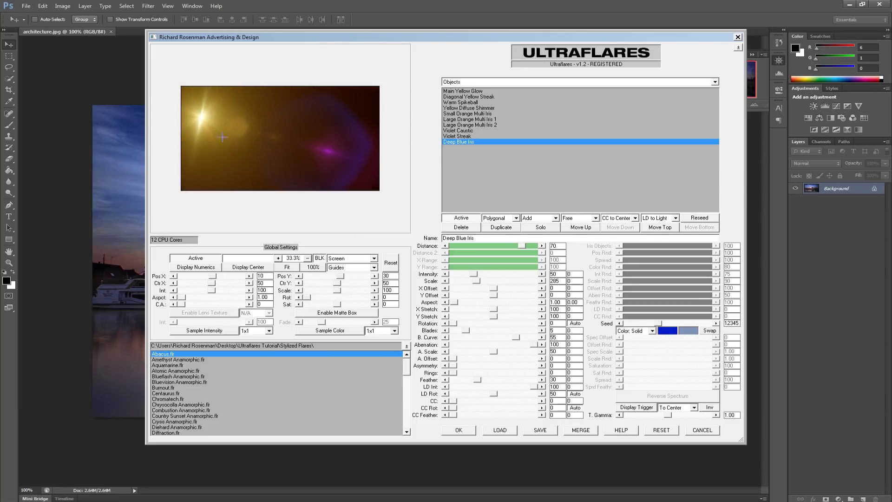
{"action": "mouse_move", "coordinate": [223, 120]}
{"action": "left_mouse_down"}
{"action": "mouse_move", "coordinate": [312, 119]}
{"action": "mouse_move", "coordinate": [235, 104]}
{"action": "mouse_move", "coordinate": [214, 120]}
{"action": "left_mouse_up"}
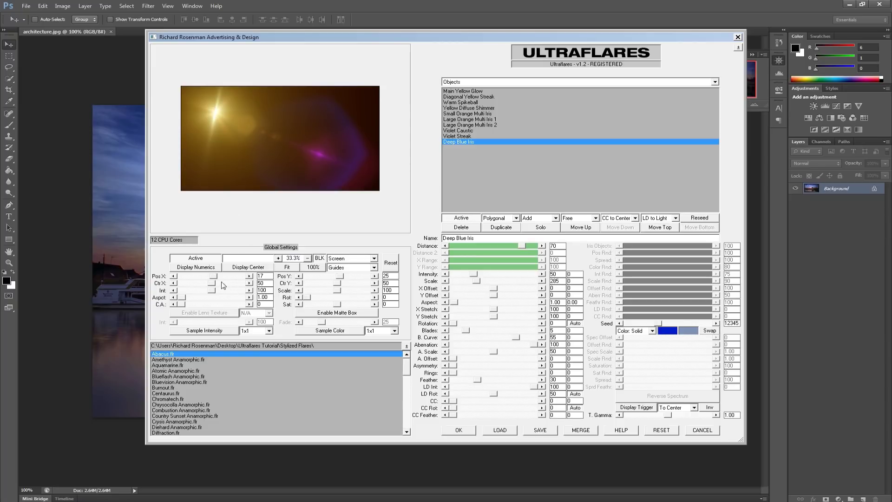
{"action": "left_click_drag", "start_coordinate": [212, 282], "coordinate": [231, 292]}
{"action": "left_click", "coordinate": [238, 266]}
{"action": "left_click", "coordinate": [262, 270]}
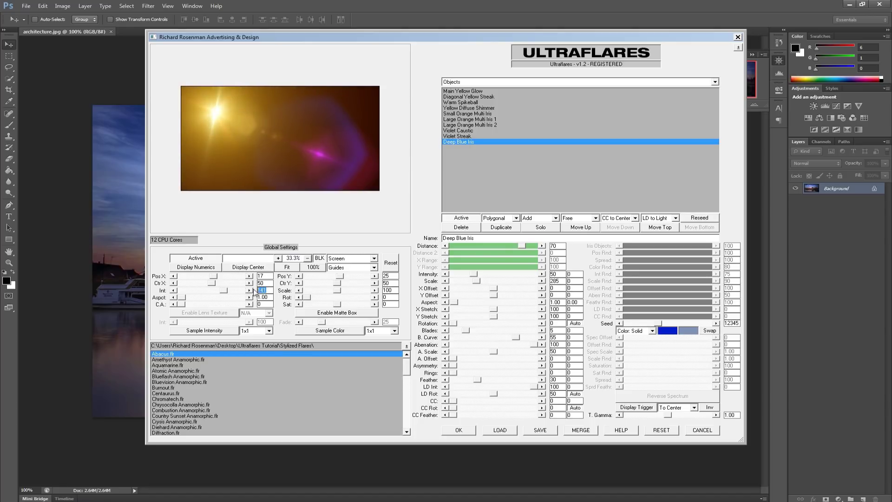
{"action": "type", "text": "100"}
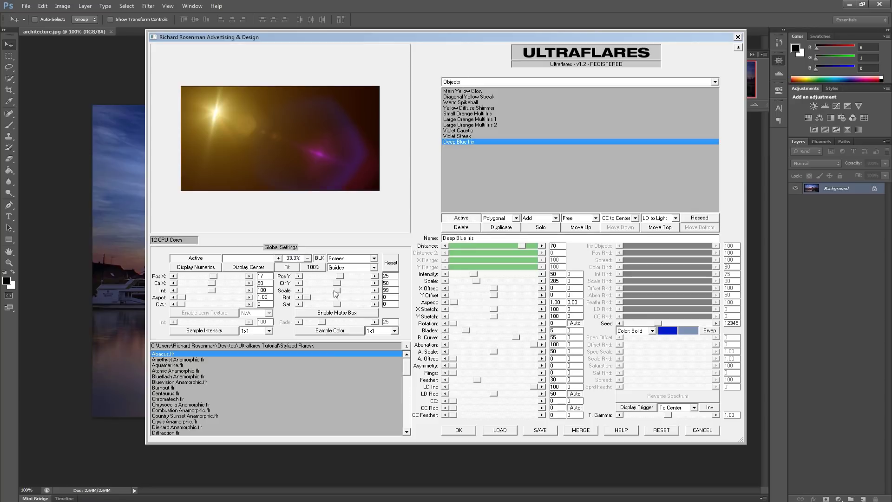
- Try other global scale and aspect values and restore scale to 100 and aspect to 1.00
{"action": "mouse_move", "coordinate": [338, 291]}
{"action": "left_mouse_down"}
{"action": "mouse_move", "coordinate": [321, 292]}
{"action": "mouse_move", "coordinate": [350, 295]}
{"action": "left_mouse_up"}
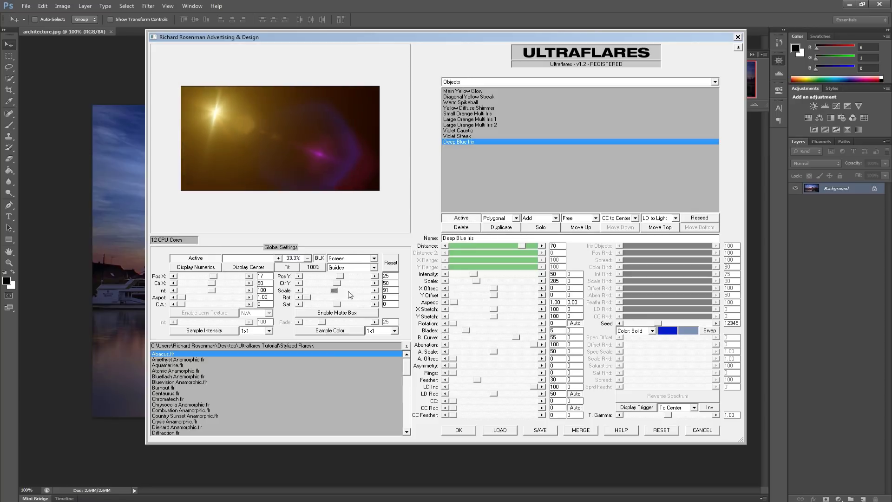
{"action": "type", "text": "100"}
{"action": "mouse_move", "coordinate": [185, 299]}
{"action": "left_mouse_down"}
{"action": "mouse_move", "coordinate": [193, 299]}
{"action": "mouse_move", "coordinate": [182, 300]}
{"action": "left_mouse_up"}
{"action": "left_click", "coordinate": [267, 291]}
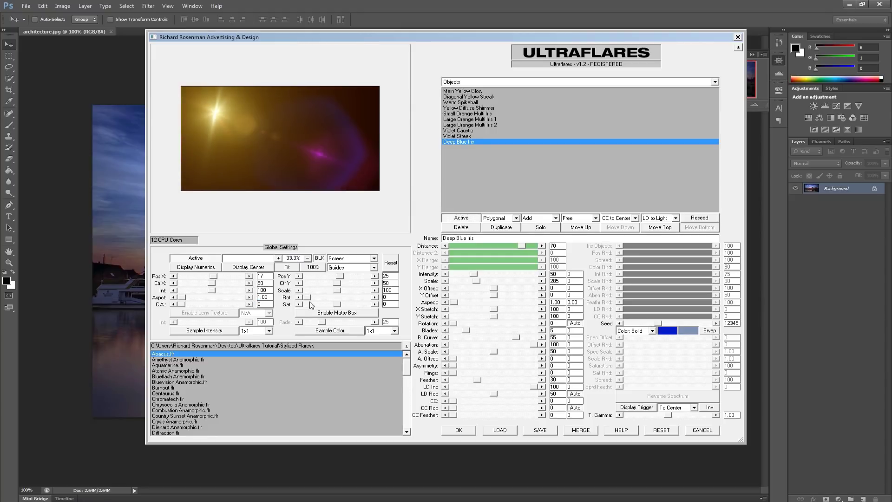
- Try other global rotation, C.A. and saturation values and restore all three to 0
{"action": "mouse_move", "coordinate": [311, 300]}
{"action": "left_mouse_down"}
{"action": "mouse_move", "coordinate": [324, 299]}
{"action": "mouse_move", "coordinate": [299, 300]}
{"action": "left_mouse_up"}
{"action": "mouse_move", "coordinate": [182, 304]}
{"action": "left_mouse_down"}
{"action": "mouse_move", "coordinate": [243, 308]}
{"action": "mouse_move", "coordinate": [181, 310]}
{"action": "left_mouse_up"}
{"action": "left_click_drag", "start_coordinate": [337, 304], "coordinate": [358, 308]}
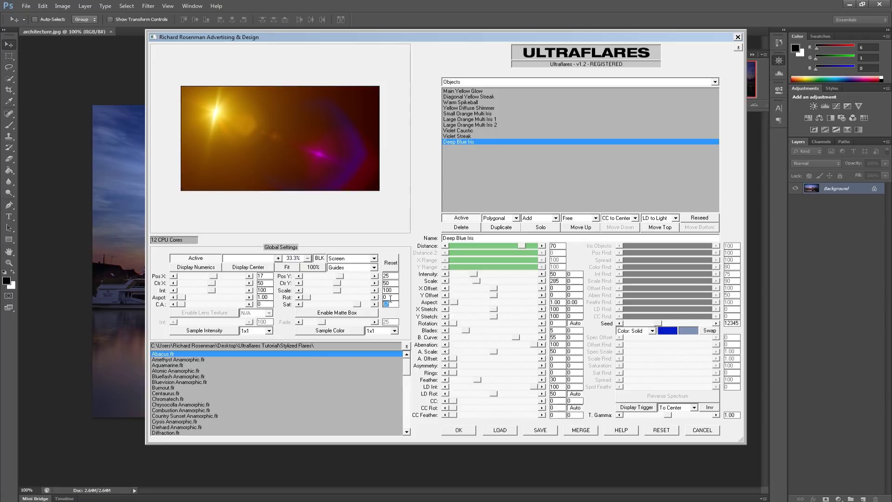
{"action": "type", "text": "0"}
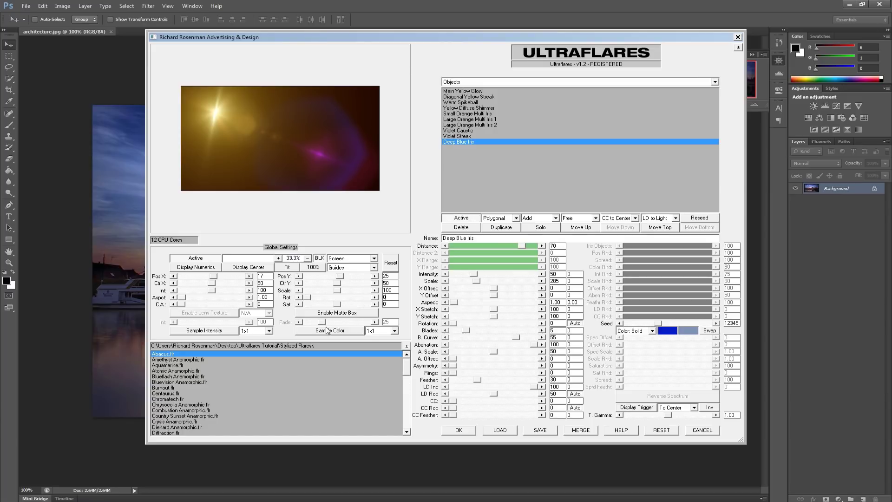
- Test the matte box while moving the flare to about X 16, Y 24, and disable the matte box again
{"action": "mouse_move", "coordinate": [210, 110]}
{"action": "left_mouse_down"}
{"action": "mouse_move", "coordinate": [237, 82]}
{"action": "mouse_move", "coordinate": [293, 58]}
{"action": "mouse_move", "coordinate": [382, 69]}
{"action": "mouse_move", "coordinate": [401, 148]}
{"action": "mouse_move", "coordinate": [325, 172]}
{"action": "mouse_move", "coordinate": [235, 149]}
{"action": "mouse_move", "coordinate": [216, 102]}
{"action": "mouse_move", "coordinate": [220, 114]}
{"action": "mouse_move", "coordinate": [214, 110]}
{"action": "left_mouse_up"}
{"action": "left_click", "coordinate": [358, 314]}
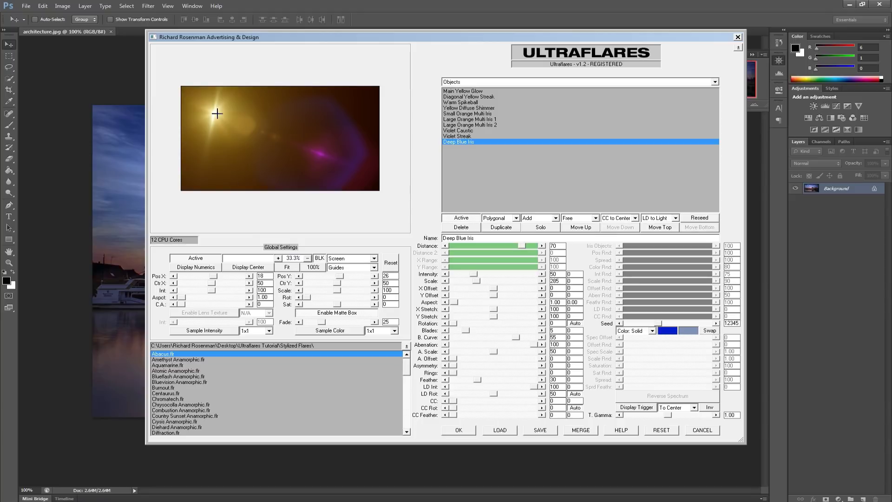
{"action": "mouse_move", "coordinate": [217, 113]}
{"action": "left_mouse_down"}
{"action": "mouse_move", "coordinate": [218, 95]}
{"action": "mouse_move", "coordinate": [267, 72]}
{"action": "mouse_move", "coordinate": [304, 81]}
{"action": "mouse_move", "coordinate": [309, 95]}
{"action": "mouse_move", "coordinate": [378, 114]}
{"action": "mouse_move", "coordinate": [388, 142]}
{"action": "mouse_move", "coordinate": [333, 187]}
{"action": "mouse_move", "coordinate": [311, 191]}
{"action": "mouse_move", "coordinate": [213, 112]}
{"action": "left_mouse_up"}
{"action": "left_click", "coordinate": [326, 311]}
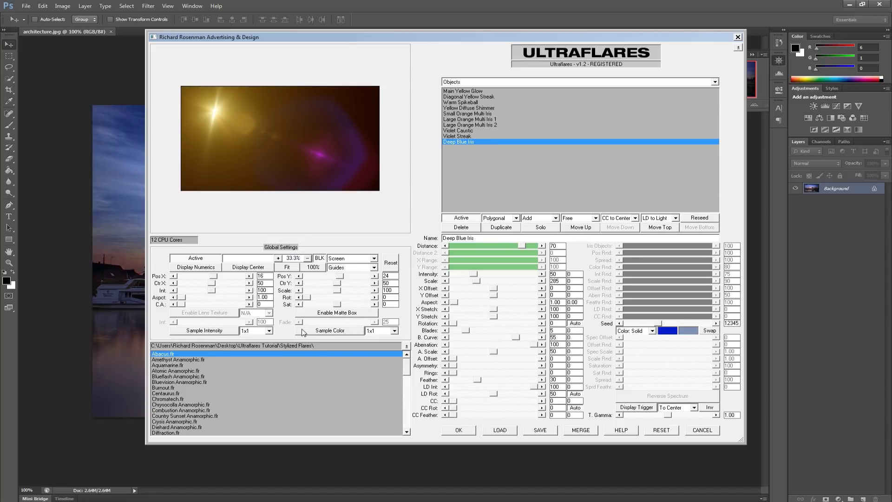
- Show the flare over the image, enable intensity sampling, and move the flare to about X 49, Y 50
{"action": "left_click", "coordinate": [320, 259]}
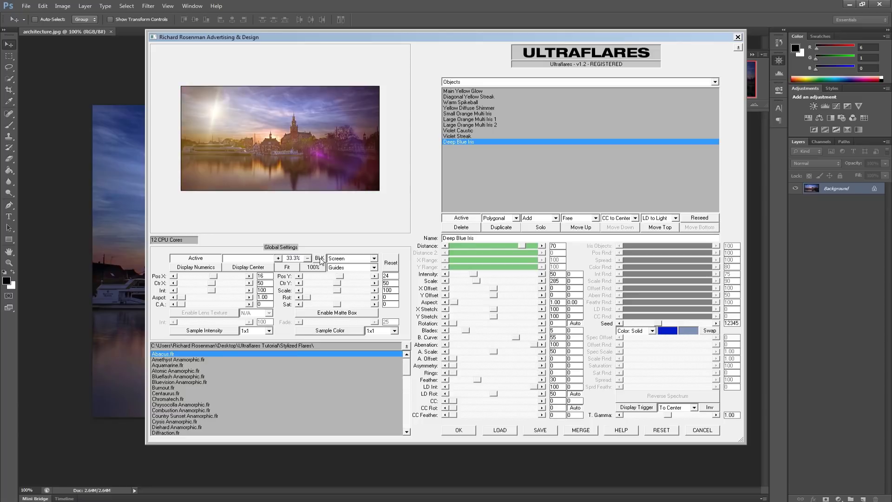
{"action": "mouse_move", "coordinate": [219, 117]}
{"action": "left_mouse_down"}
{"action": "mouse_move", "coordinate": [226, 134]}
{"action": "mouse_move", "coordinate": [297, 145]}
{"action": "mouse_move", "coordinate": [344, 140]}
{"action": "mouse_move", "coordinate": [246, 142]}
{"action": "mouse_move", "coordinate": [219, 124]}
{"action": "left_mouse_up"}
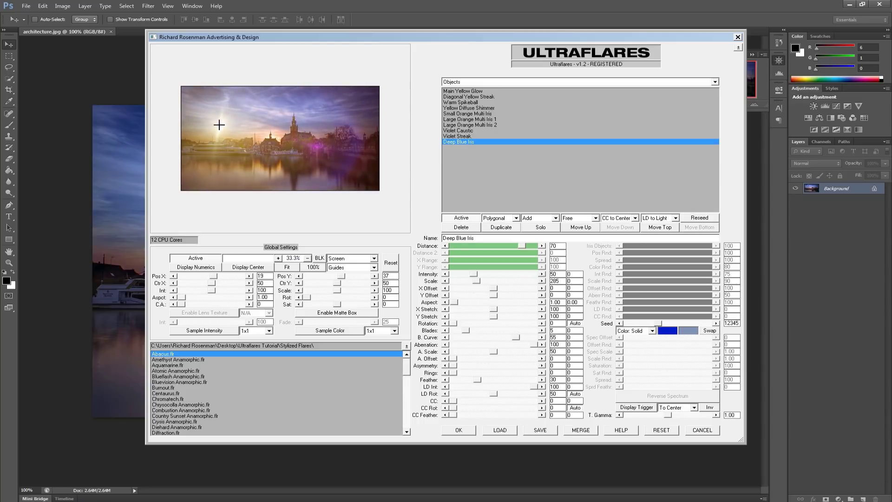
{"action": "left_click", "coordinate": [212, 331]}
{"action": "left_click_drag", "start_coordinate": [225, 131], "coordinate": [279, 138]}
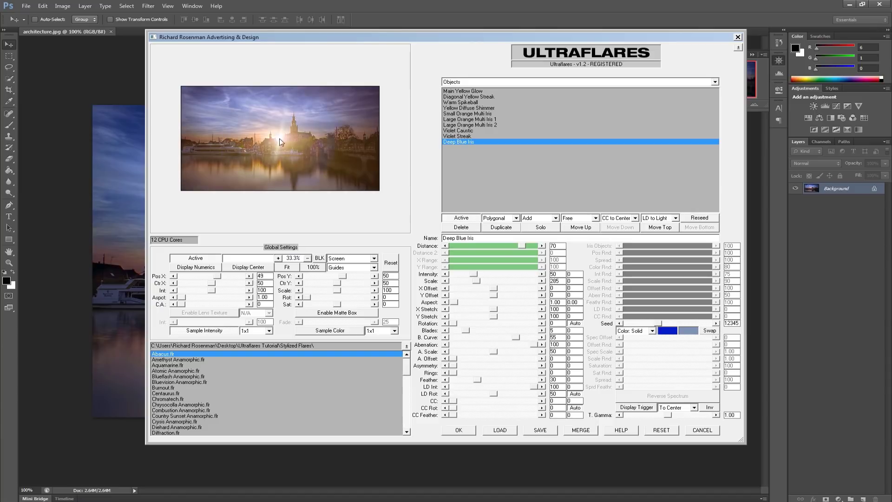
- Set the intensity sample size to 2x2 and test it by moving the flare to about X 41, Y 48
{"action": "left_click", "coordinate": [269, 330]}
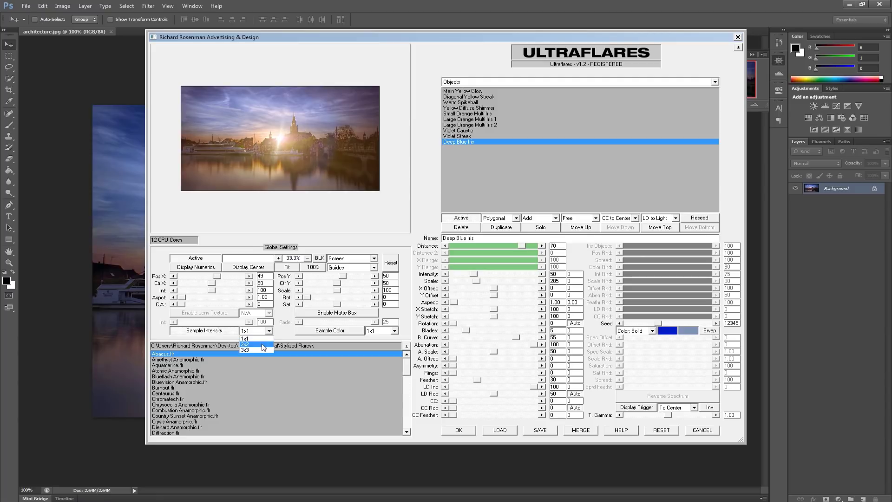
{"action": "left_click", "coordinate": [264, 347]}
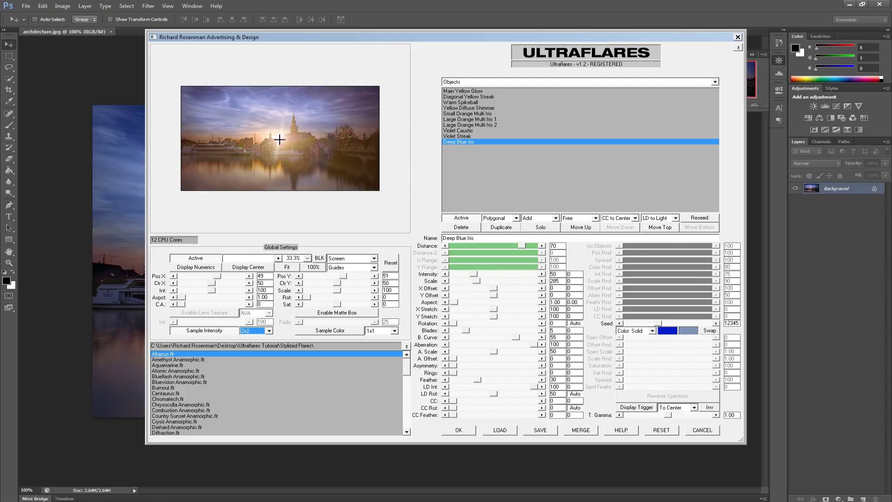
{"action": "mouse_move", "coordinate": [279, 138]}
{"action": "left_mouse_down"}
{"action": "mouse_move", "coordinate": [235, 138]}
{"action": "mouse_move", "coordinate": [263, 137]}
{"action": "left_mouse_up"}
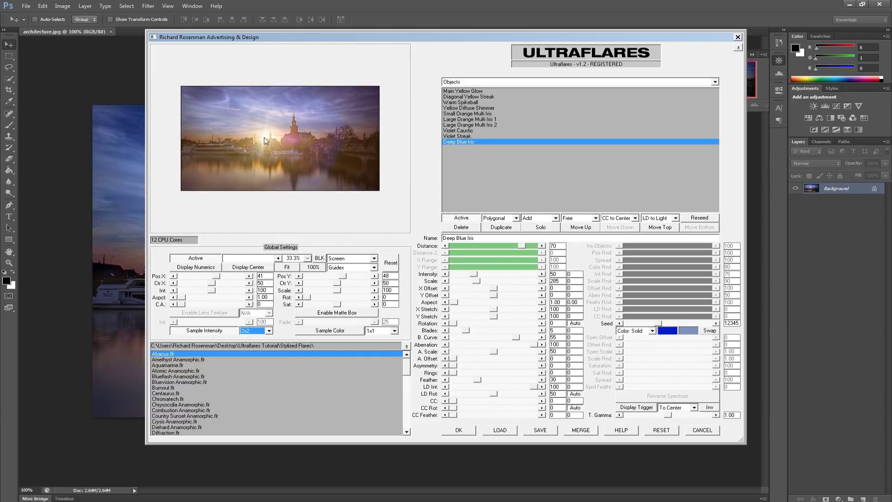
- Set the intensity sample size to 3x3, test it by moving the flare to about X 41, Y 50, and turn intensity sampling off
{"action": "left_click", "coordinate": [267, 331]}
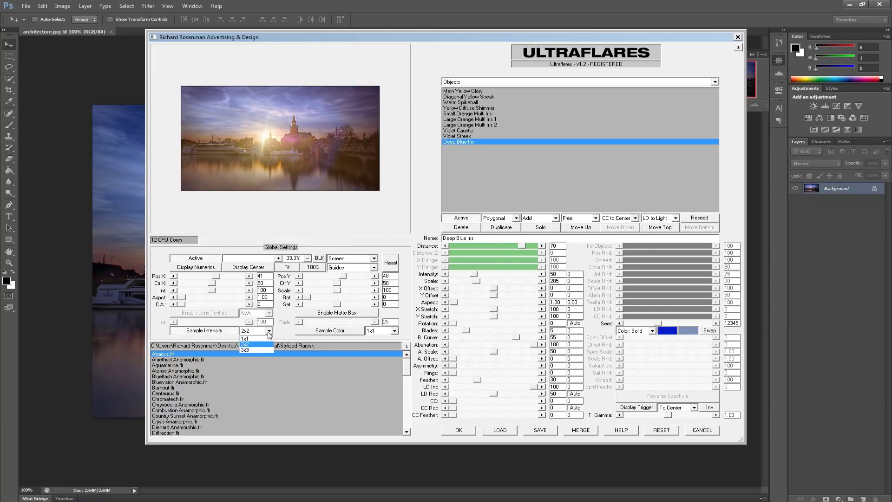
{"action": "left_click", "coordinate": [256, 349]}
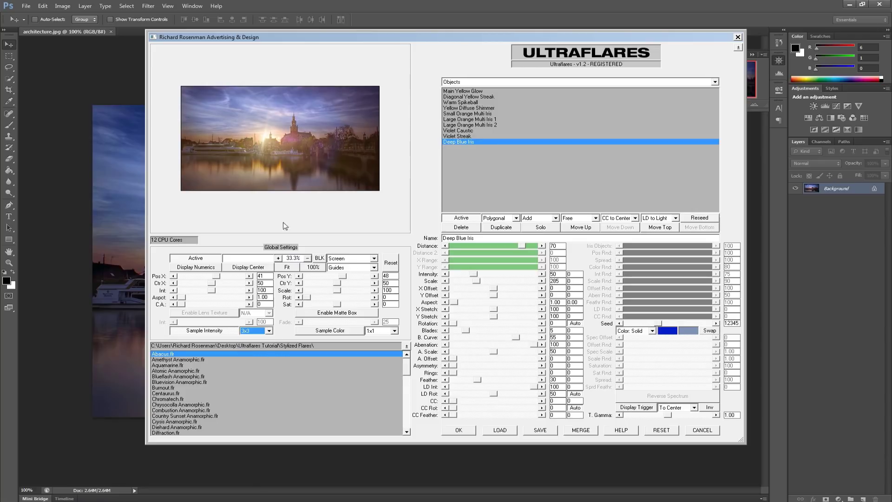
{"action": "left_click", "coordinate": [261, 135]}
{"action": "left_click", "coordinate": [282, 137]}
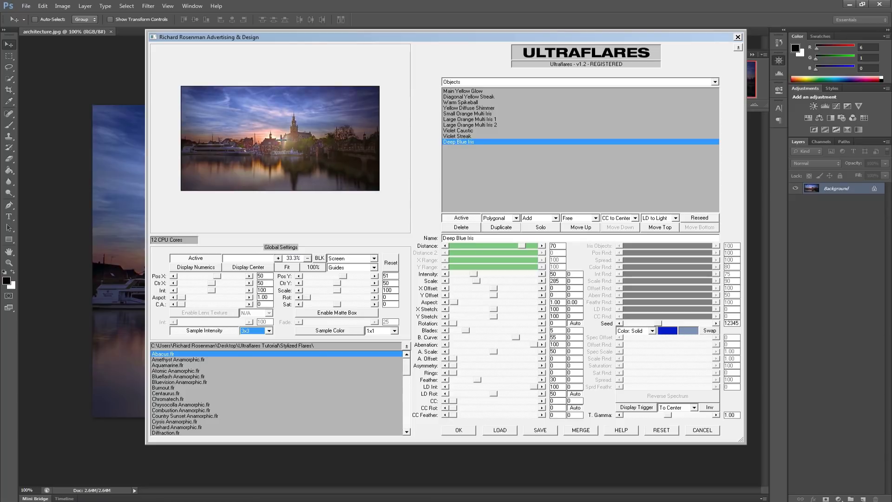
{"action": "left_click_drag", "start_coordinate": [282, 139], "coordinate": [263, 139]}
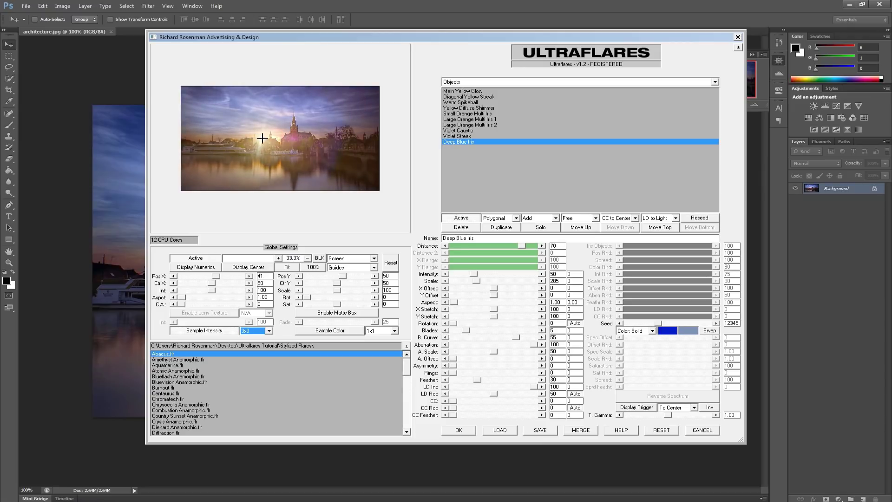
{"action": "left_click", "coordinate": [229, 330]}
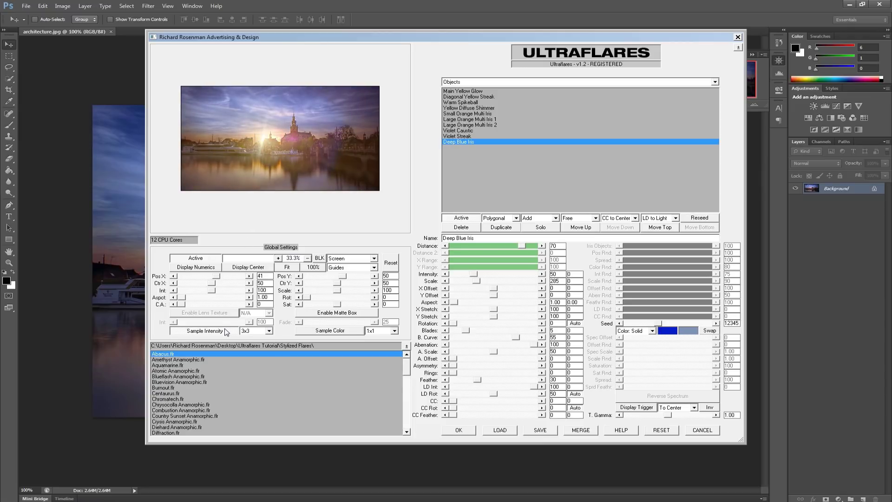
- Move the flare to about X 39, Y 51, and enable color sampling with a 1x1 sample size
{"action": "mouse_move", "coordinate": [256, 134]}
{"action": "left_mouse_down"}
{"action": "mouse_move", "coordinate": [305, 109]}
{"action": "mouse_move", "coordinate": [327, 111]}
{"action": "mouse_move", "coordinate": [260, 132]}
{"action": "mouse_move", "coordinate": [207, 112]}
{"action": "mouse_move", "coordinate": [199, 125]}
{"action": "mouse_move", "coordinate": [223, 140]}
{"action": "mouse_move", "coordinate": [275, 135]}
{"action": "mouse_move", "coordinate": [235, 115]}
{"action": "mouse_move", "coordinate": [201, 123]}
{"action": "mouse_move", "coordinate": [207, 138]}
{"action": "mouse_move", "coordinate": [352, 137]}
{"action": "mouse_move", "coordinate": [258, 140]}
{"action": "left_mouse_up"}
{"action": "left_click", "coordinate": [338, 328]}
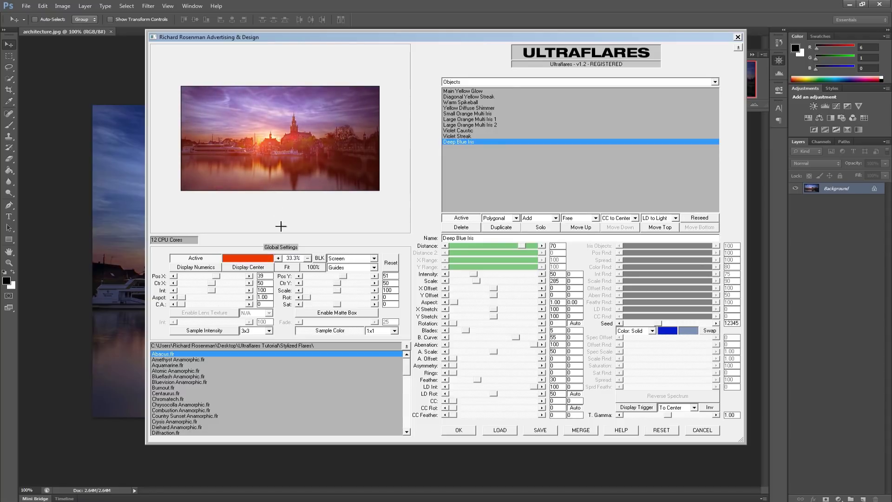
{"action": "left_click", "coordinate": [394, 330]}
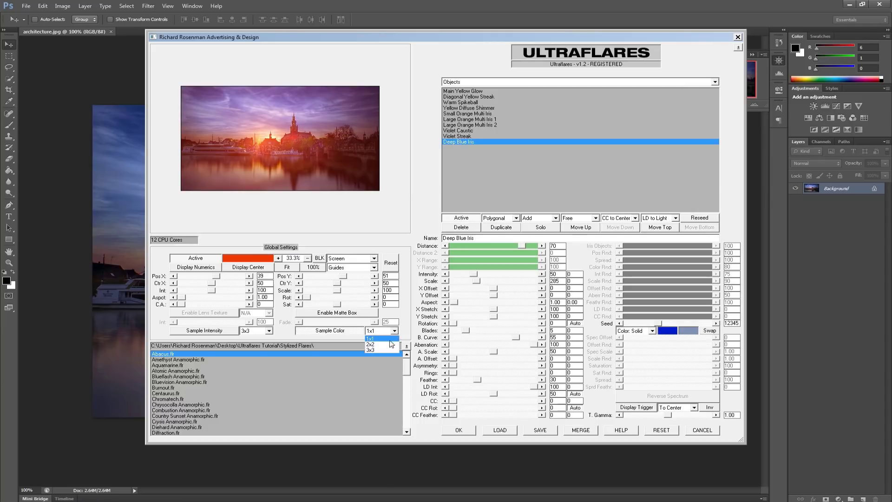
{"action": "left_click", "coordinate": [394, 338]}
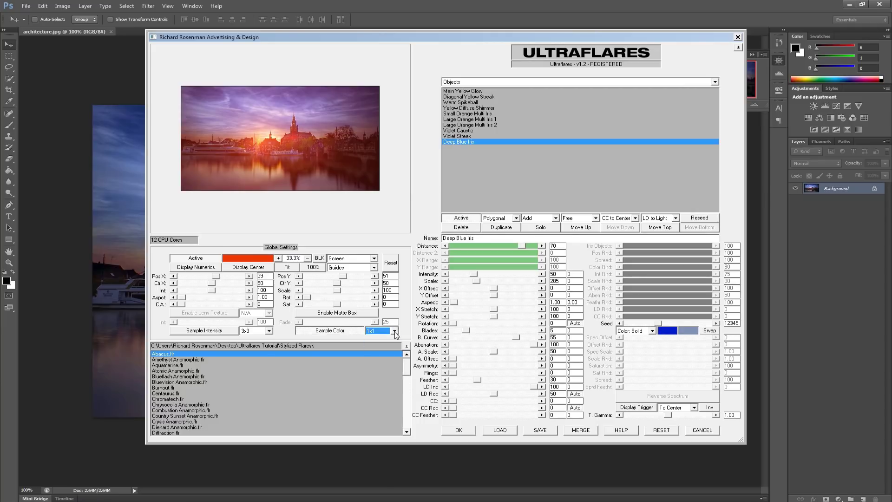
- Turn intensity sampling on alongside color sampling and move the flare over the skyline to about X 48, Y 48
{"action": "left_click", "coordinate": [213, 332]}
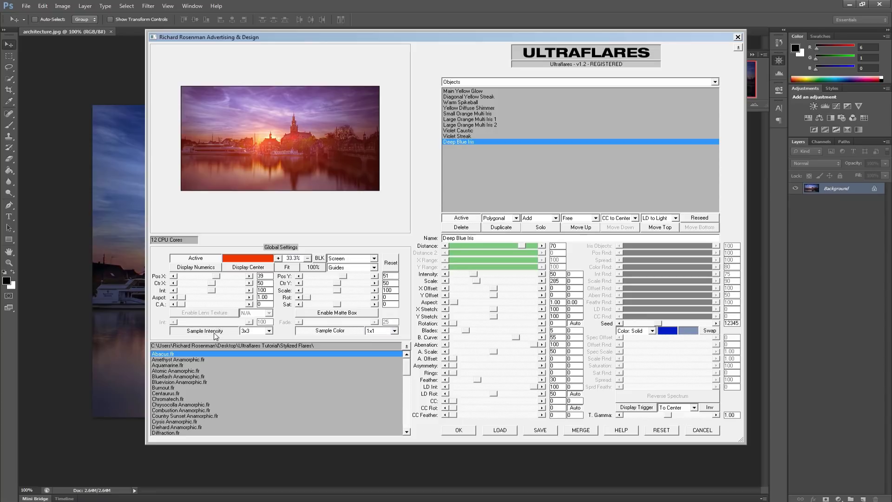
{"action": "left_click", "coordinate": [273, 174]}
{"action": "mouse_move", "coordinate": [278, 139]}
{"action": "left_mouse_down"}
{"action": "mouse_move", "coordinate": [268, 141]}
{"action": "mouse_move", "coordinate": [285, 140]}
{"action": "mouse_move", "coordinate": [273, 135]}
{"action": "left_mouse_up"}
{"action": "left_click_drag", "start_coordinate": [266, 138], "coordinate": [273, 143]}
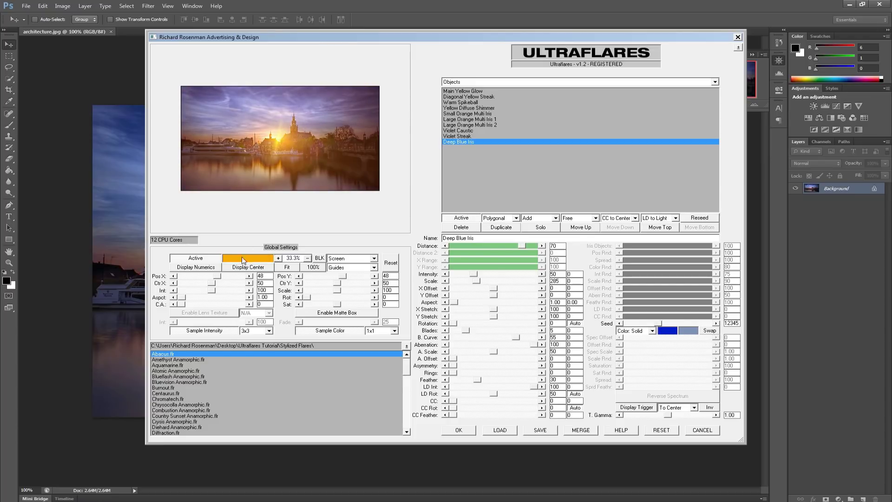
- Turn color sampling off, set the intensity sample size to 1x1, and reset the Global Settings
{"action": "left_click", "coordinate": [317, 330]}
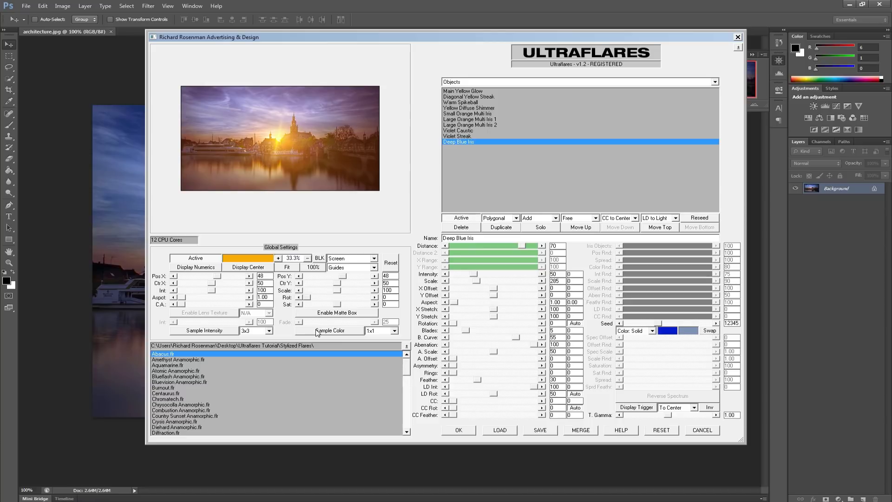
{"action": "left_click", "coordinate": [268, 330]}
{"action": "left_click", "coordinate": [266, 339]}
{"action": "left_click", "coordinate": [391, 265]}
{"action": "left_click", "coordinate": [458, 284]}
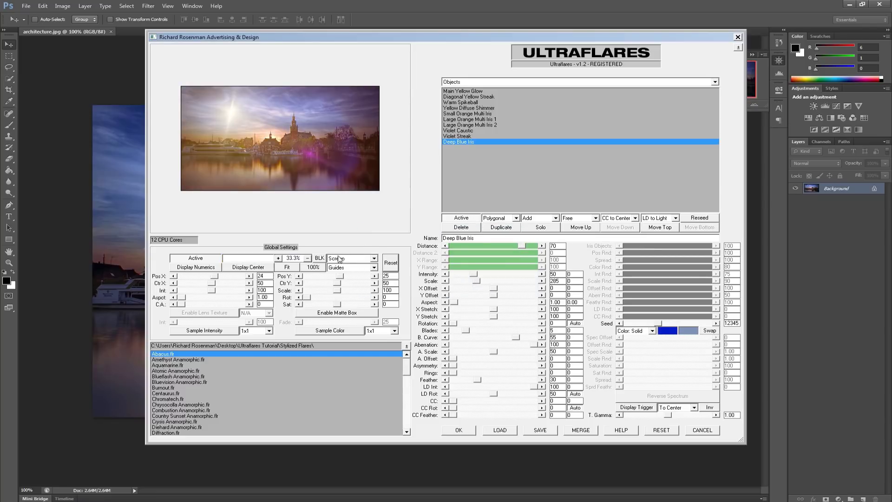
- Preview the flare on a black background, and toggle the Deep Blue Iris object off and back on
{"action": "left_click", "coordinate": [320, 258]}
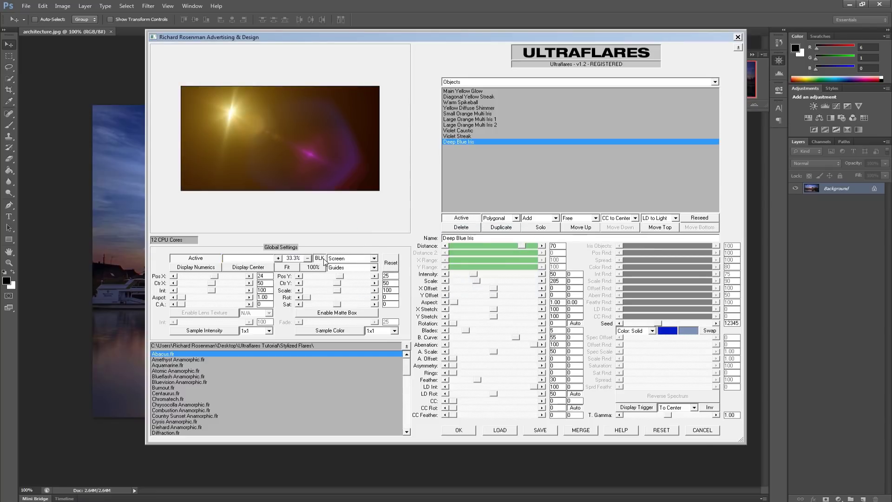
{"action": "left_click", "coordinate": [461, 218]}
{"action": "left_click", "coordinate": [461, 218]}
{"action": "left_click", "coordinate": [461, 219]}
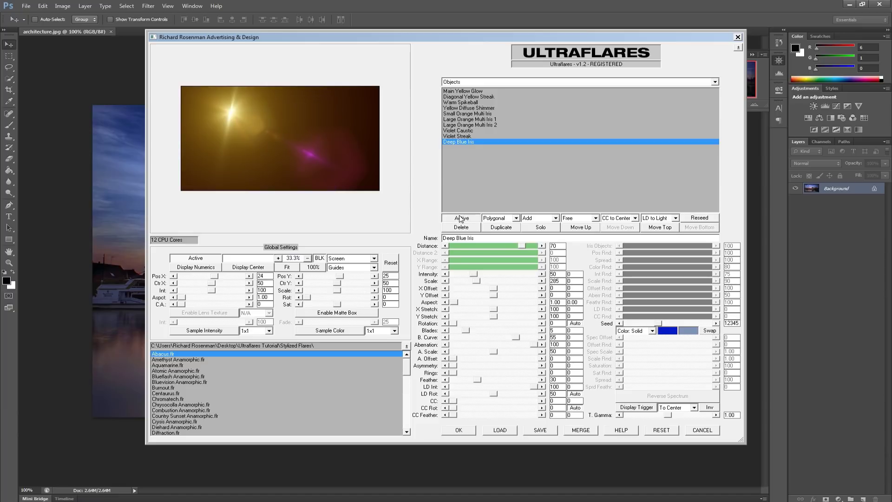
{"action": "left_click", "coordinate": [461, 218]}
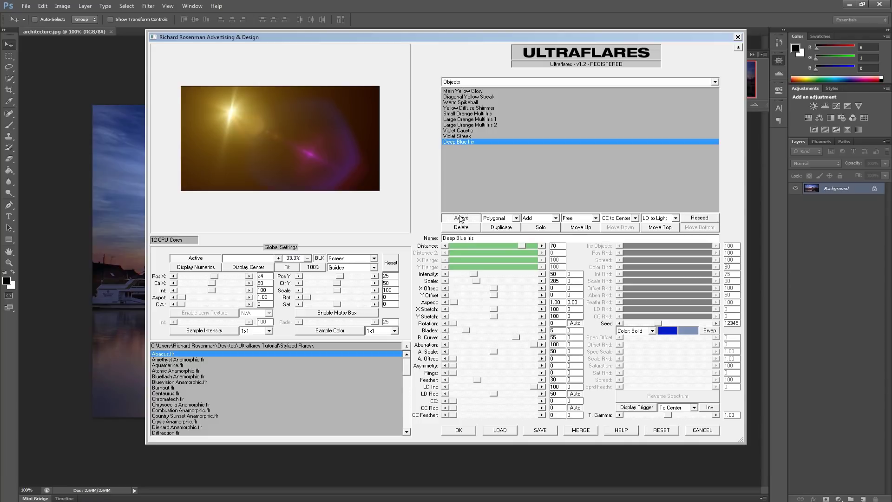
- Try the Circular shape on the Deep Blue Iris object and return it to Polygonal
{"action": "left_click", "coordinate": [515, 218]}
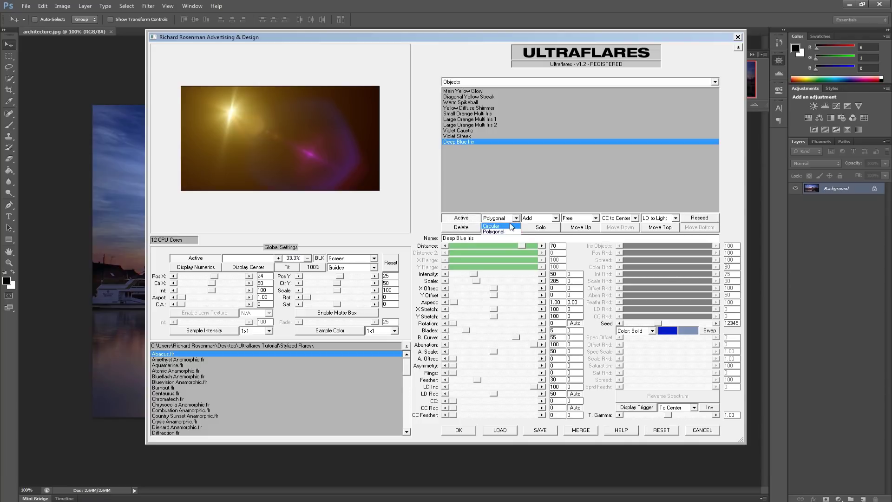
{"action": "left_click", "coordinate": [511, 226]}
{"action": "left_click", "coordinate": [516, 219]}
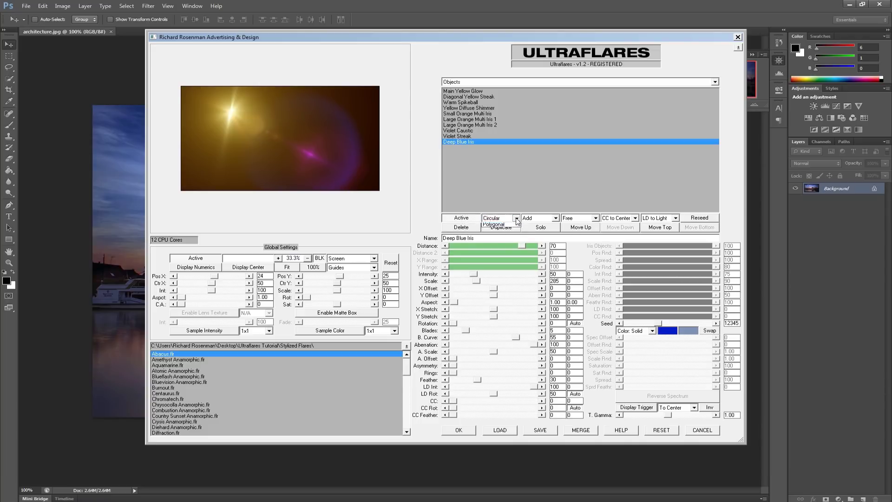
{"action": "left_click", "coordinate": [510, 230]}
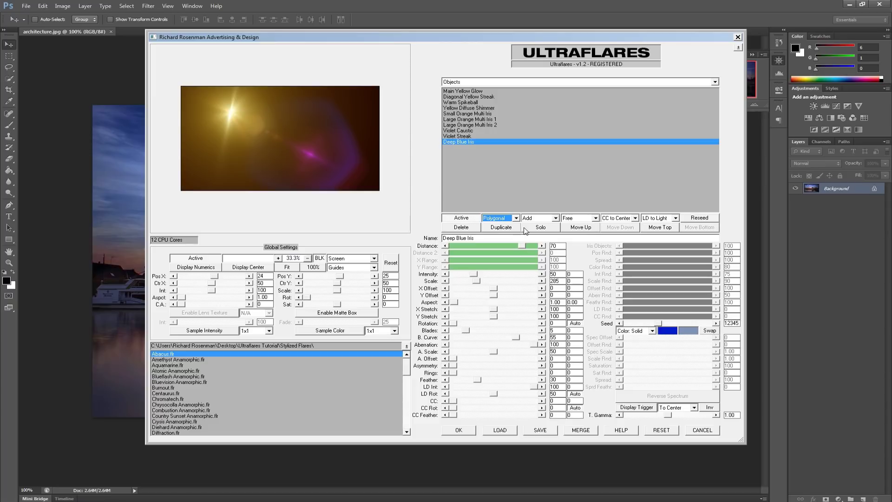
- Compare the Add and Screen blend modes on the Deep Blue Iris object, finishing with Screen
{"action": "left_click", "coordinate": [556, 219]}
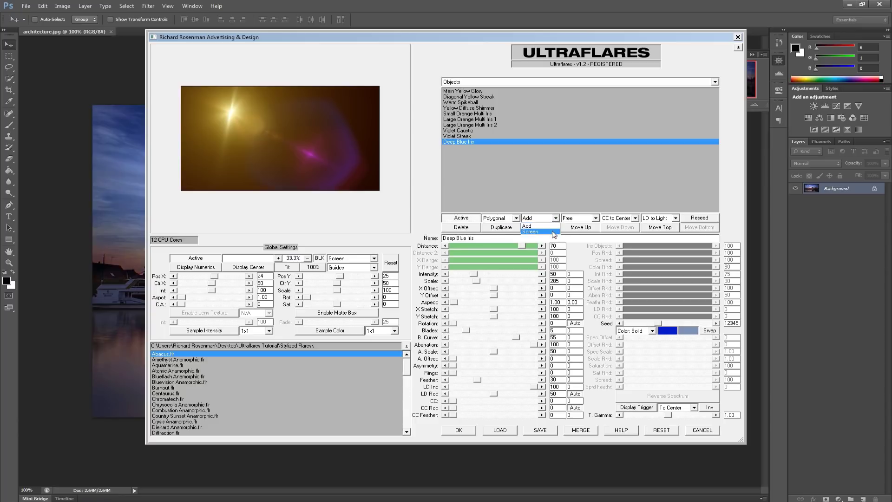
{"action": "left_click", "coordinate": [554, 231]}
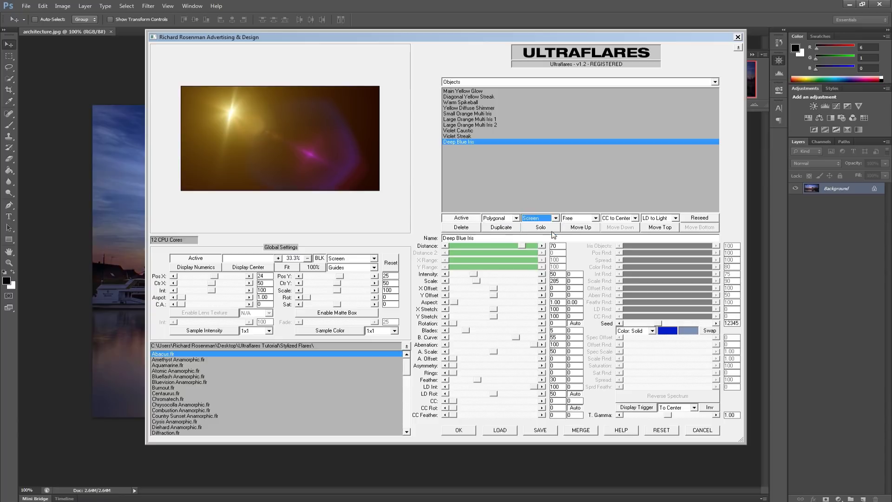
{"action": "left_click", "coordinate": [555, 218]}
{"action": "left_click", "coordinate": [550, 226]}
{"action": "left_click", "coordinate": [555, 218]}
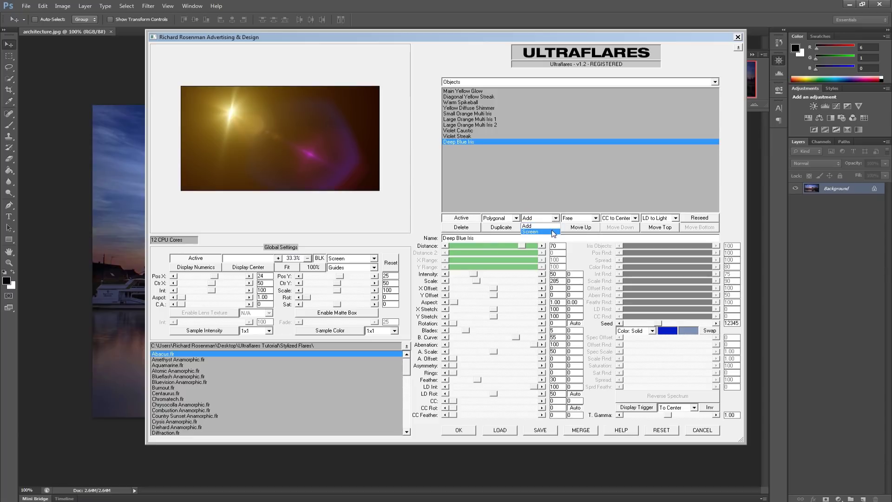
{"action": "left_click", "coordinate": [554, 232]}
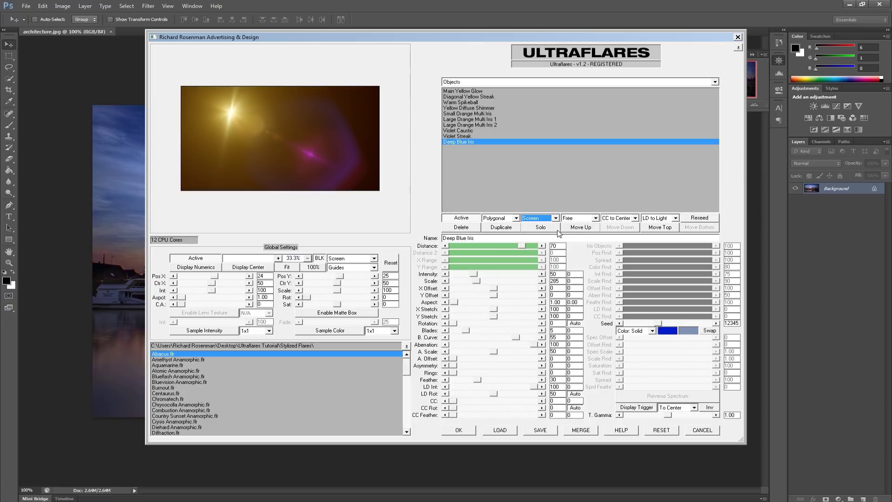
- Try Horizontal and Vertical movement constraints on the Deep Blue Iris object, and return it to Free
{"action": "left_click", "coordinate": [595, 218]}
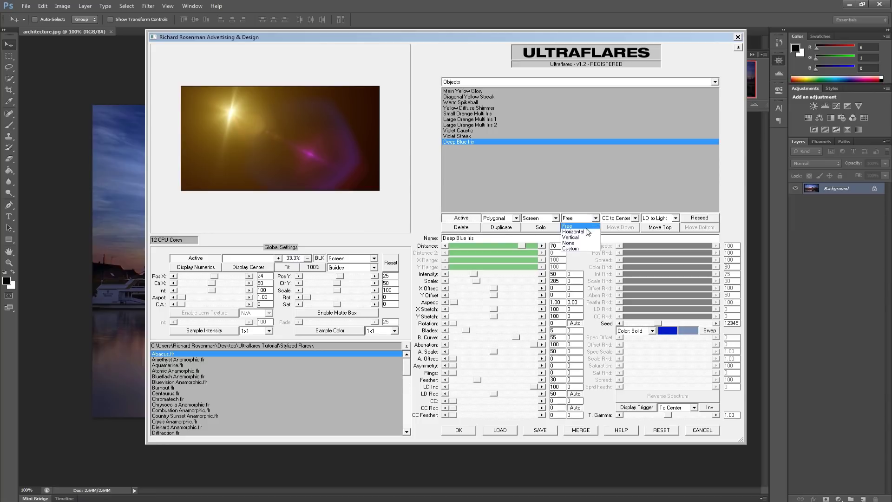
{"action": "left_click", "coordinate": [586, 231]}
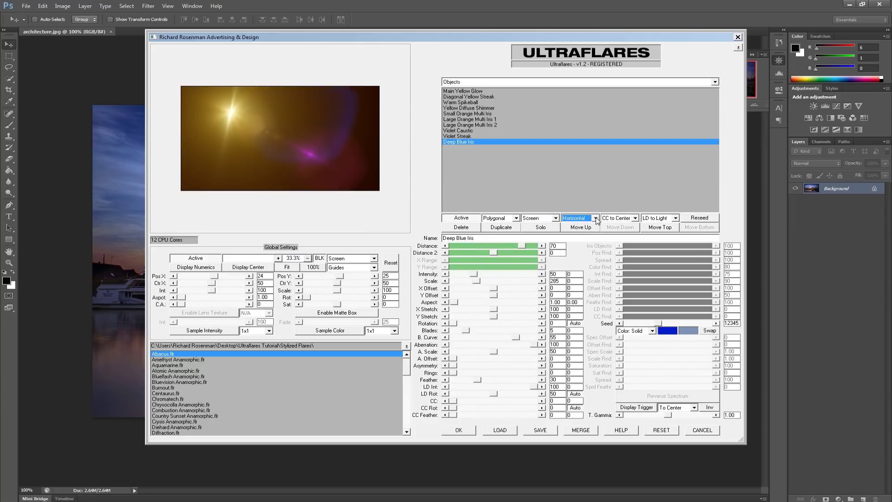
{"action": "left_click", "coordinate": [595, 217]}
{"action": "left_click", "coordinate": [587, 238]}
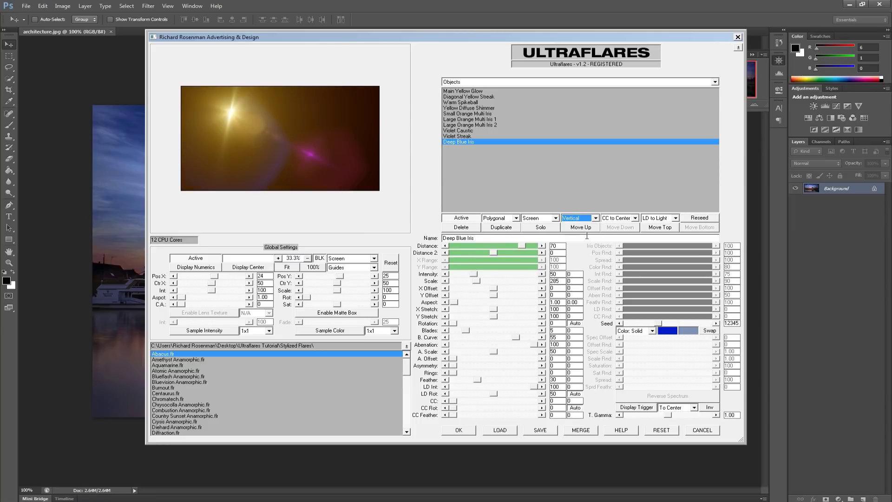
{"action": "left_click", "coordinate": [595, 218]}
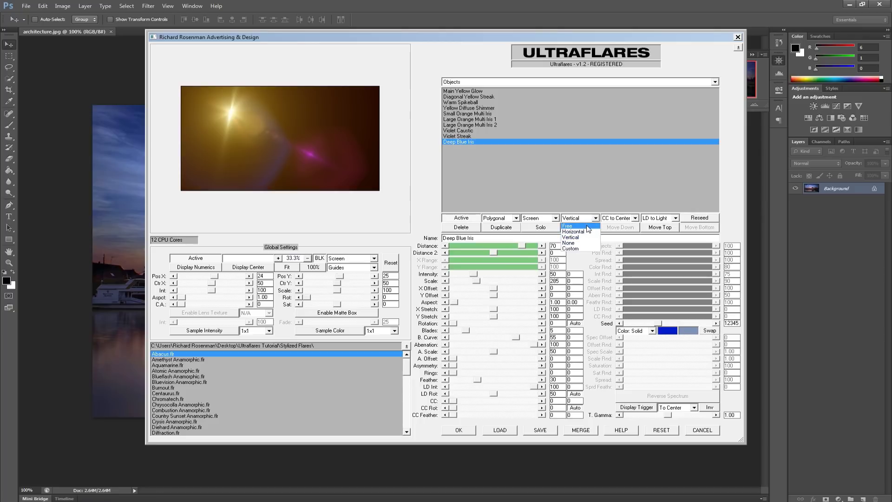
{"action": "left_click", "coordinate": [581, 226]}
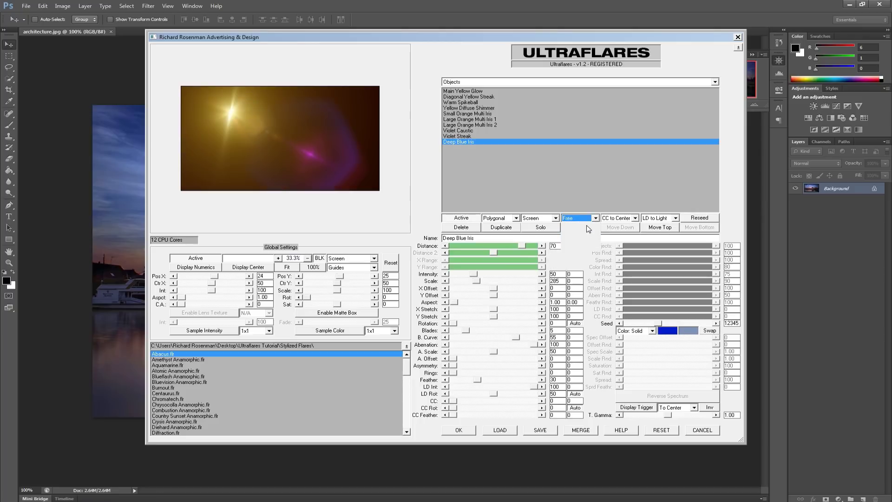
- Check the CC and LD direction choices for the Deep Blue Iris object, keeping CC to Center and LD to Light
{"action": "left_click", "coordinate": [635, 219]}
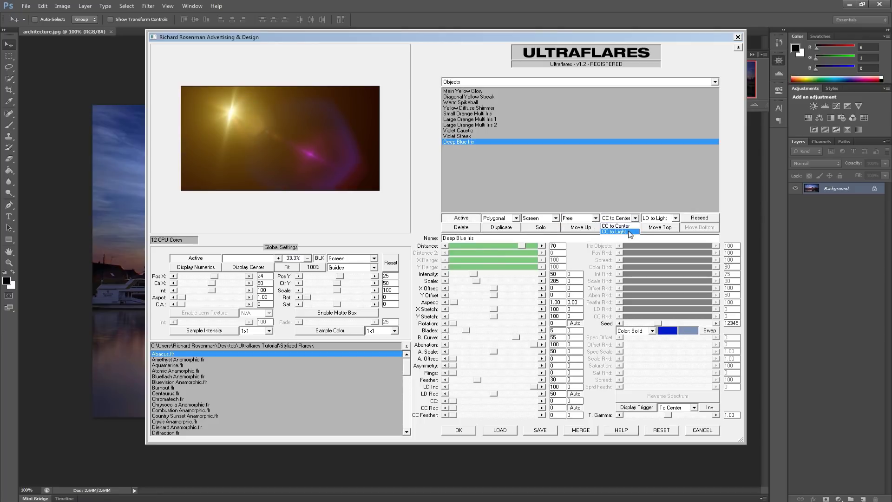
{"action": "left_click", "coordinate": [635, 219]}
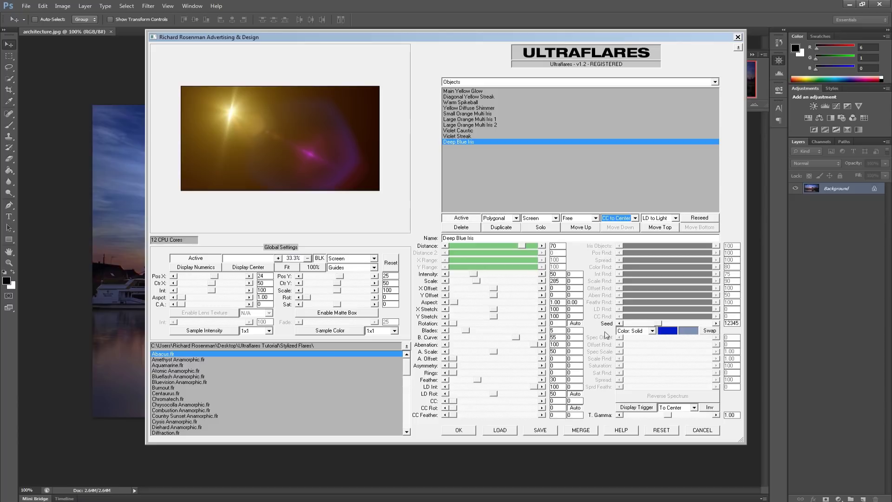
{"action": "left_click", "coordinate": [675, 218]}
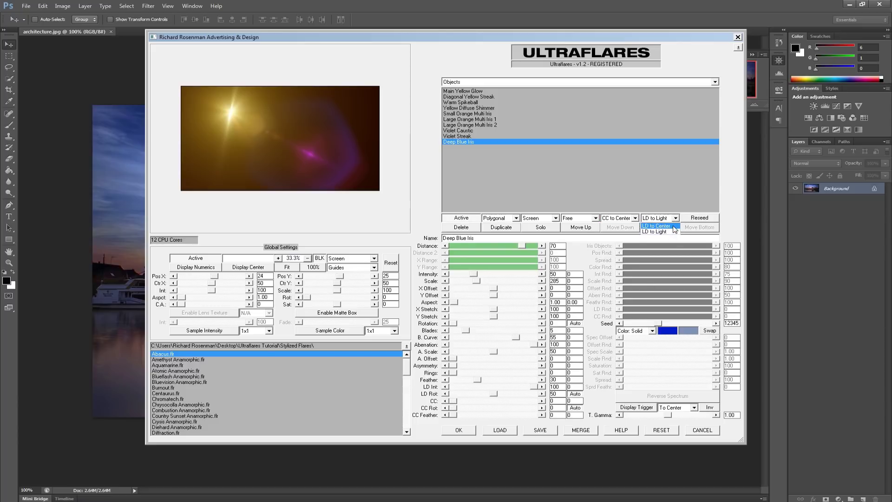
{"action": "left_click", "coordinate": [677, 220]}
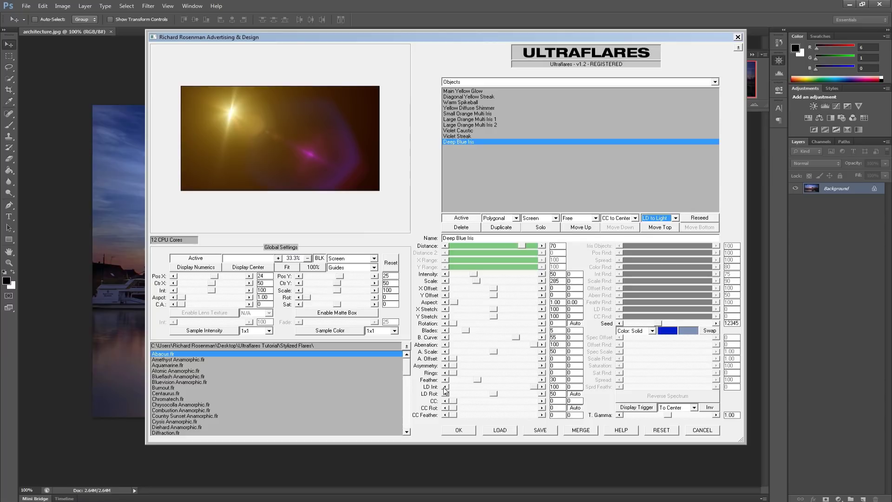
- Reseed the Deep Blue Iris object several times
{"action": "left_click", "coordinate": [699, 220]}
{"action": "left_click", "coordinate": [700, 220]}
{"action": "left_click", "coordinate": [695, 220]}
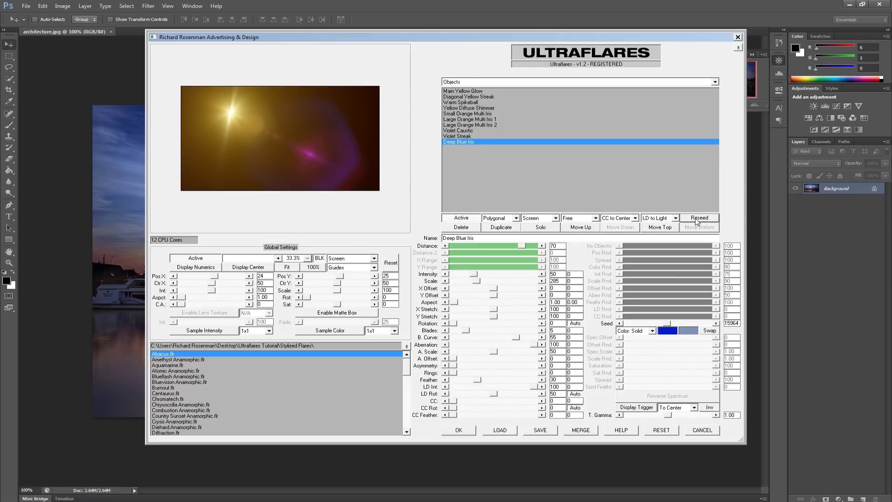
{"action": "left_click", "coordinate": [695, 220]}
- Reseed the Yellow Diffuse Shimmer object several times to vary its ray pattern
{"action": "left_click", "coordinate": [492, 109]}
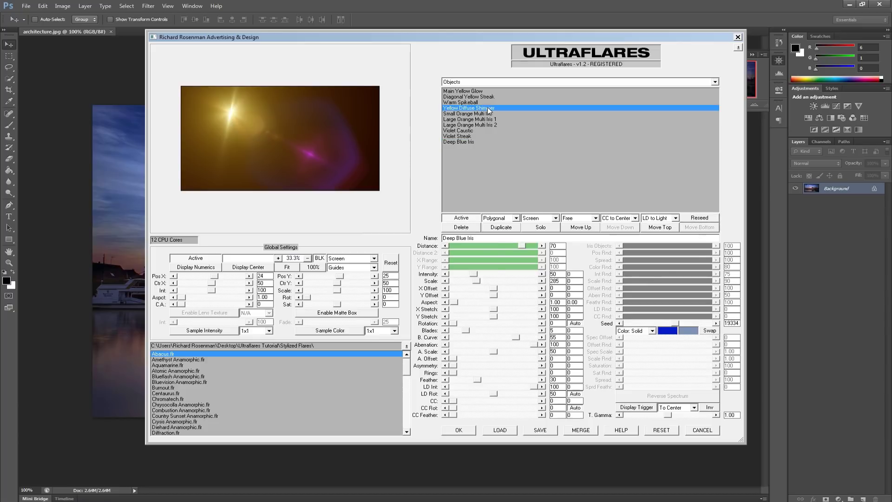
{"action": "left_click", "coordinate": [695, 219]}
{"action": "left_click", "coordinate": [695, 220]}
{"action": "left_click", "coordinate": [696, 219]}
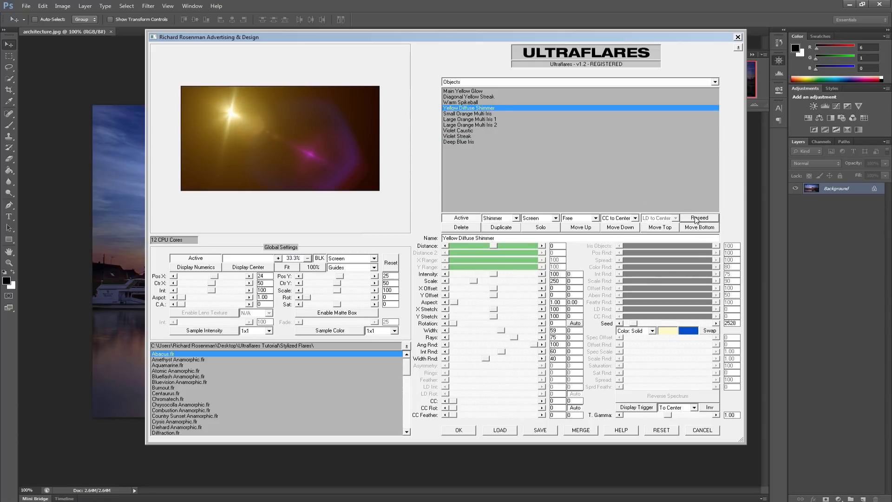
{"action": "left_click", "coordinate": [696, 219]}
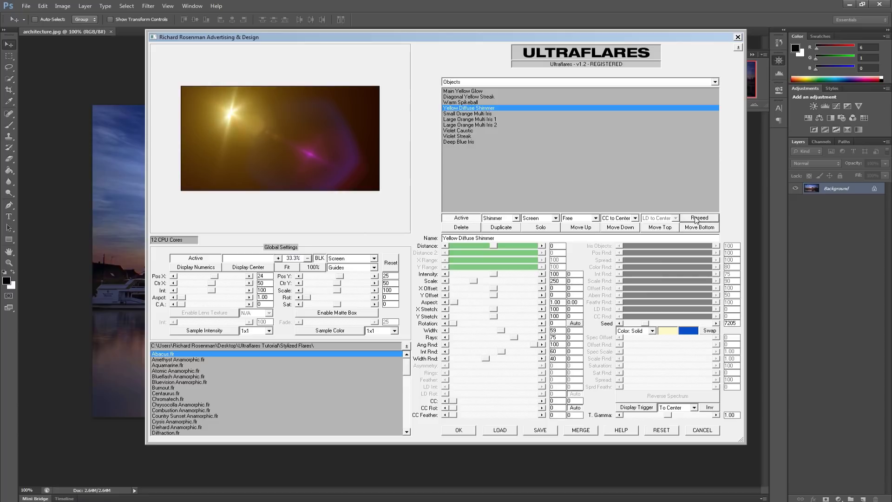
- Delete the Deep Blue Iris object from the flare
{"action": "left_click", "coordinate": [473, 142]}
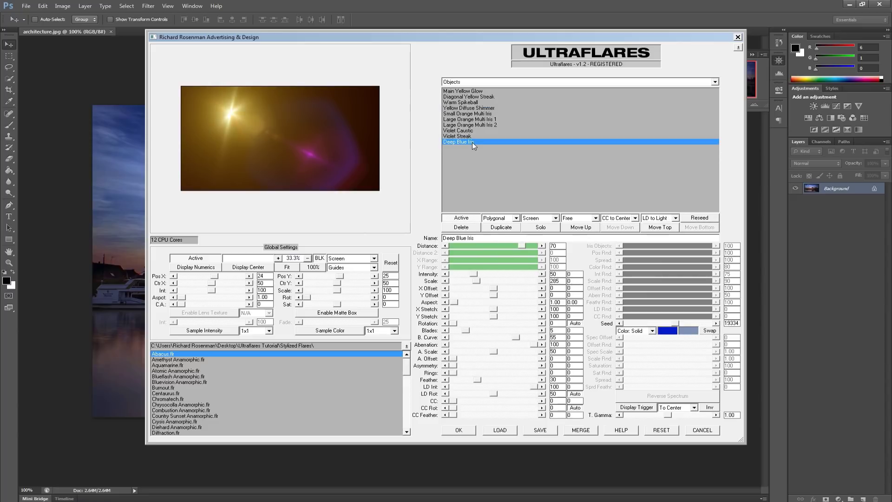
{"action": "left_click", "coordinate": [464, 227]}
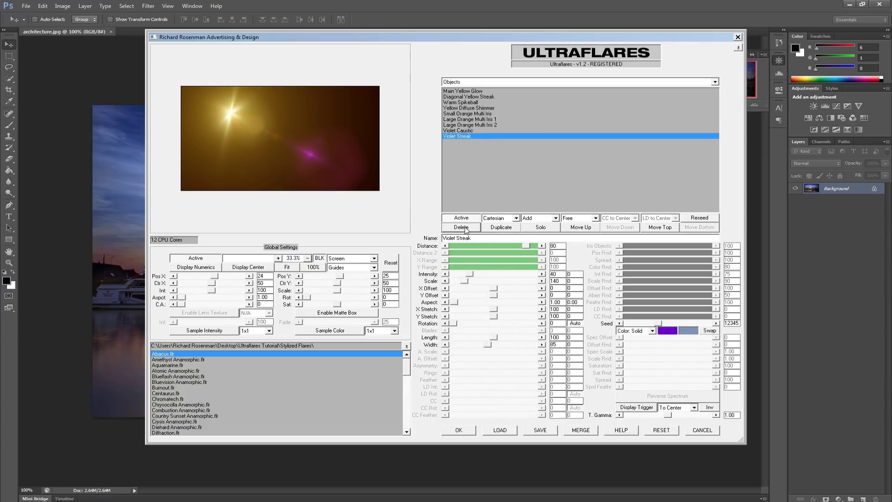
- Try a duplicate of the Violet Streak object with reduced scale and distance, and delete the copy
{"action": "left_click", "coordinate": [504, 227]}
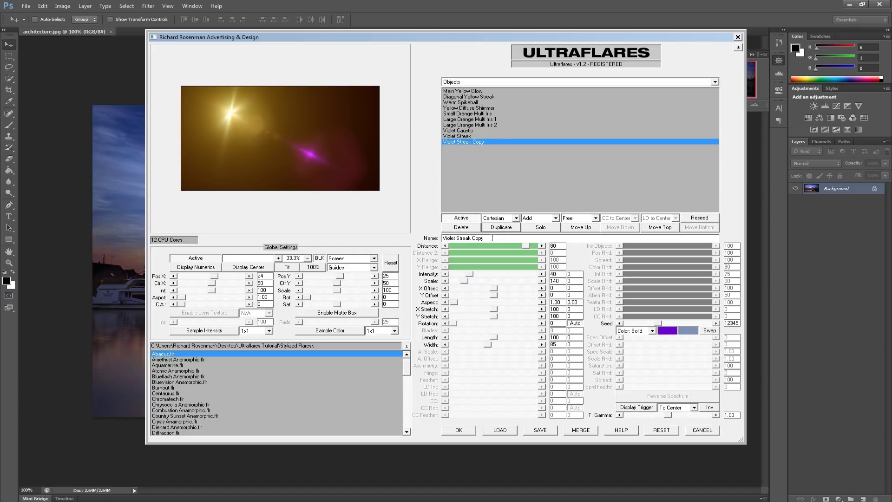
{"action": "left_click_drag", "start_coordinate": [464, 281], "coordinate": [460, 281]}
{"action": "left_click_drag", "start_coordinate": [525, 243], "coordinate": [516, 244]}
{"action": "left_click_drag", "start_coordinate": [461, 281], "coordinate": [459, 281]}
{"action": "left_click", "coordinate": [474, 227]}
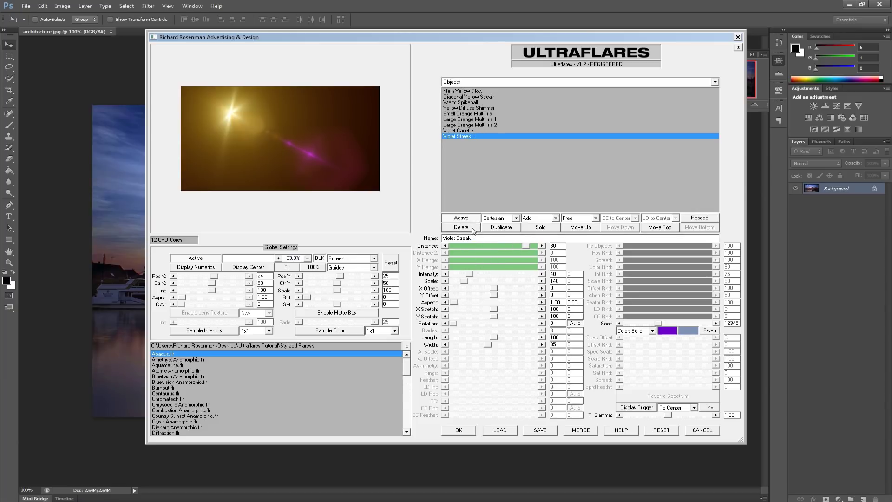
- Solo the Violet Streak object, inspect the other objects one by one up to Diagonal Yellow Streak, and turn Solo off
{"action": "left_click", "coordinate": [541, 228]}
{"action": "left_click", "coordinate": [541, 229]}
{"action": "left_click", "coordinate": [541, 228]}
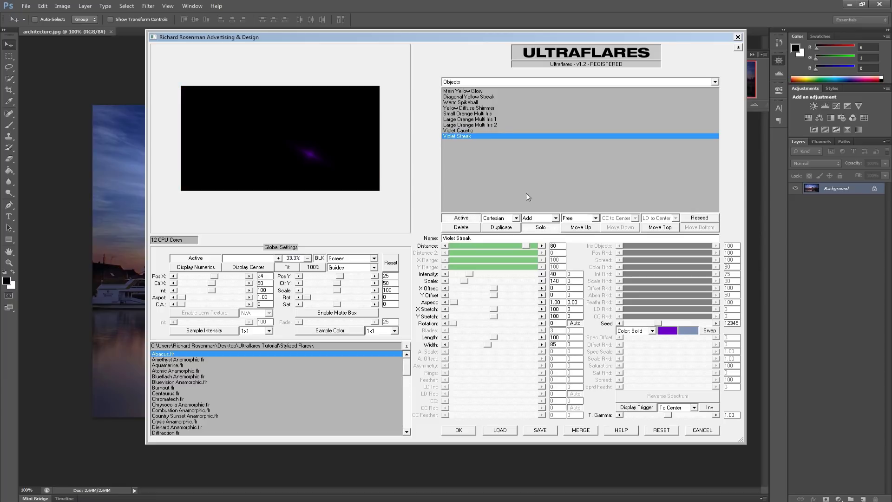
{"action": "left_click", "coordinate": [470, 130]}
{"action": "left_click", "coordinate": [472, 125]}
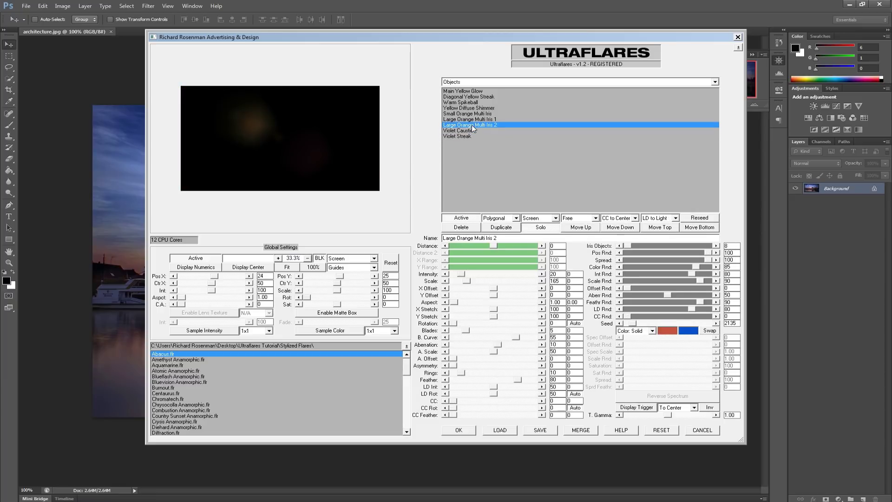
{"action": "left_click", "coordinate": [472, 119]}
{"action": "left_click", "coordinate": [473, 114]}
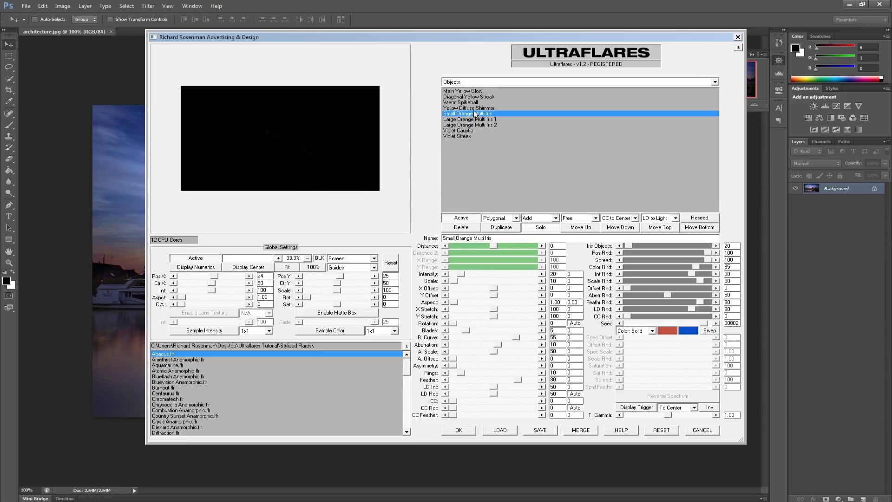
{"action": "left_click", "coordinate": [473, 108]}
{"action": "left_click", "coordinate": [472, 103]}
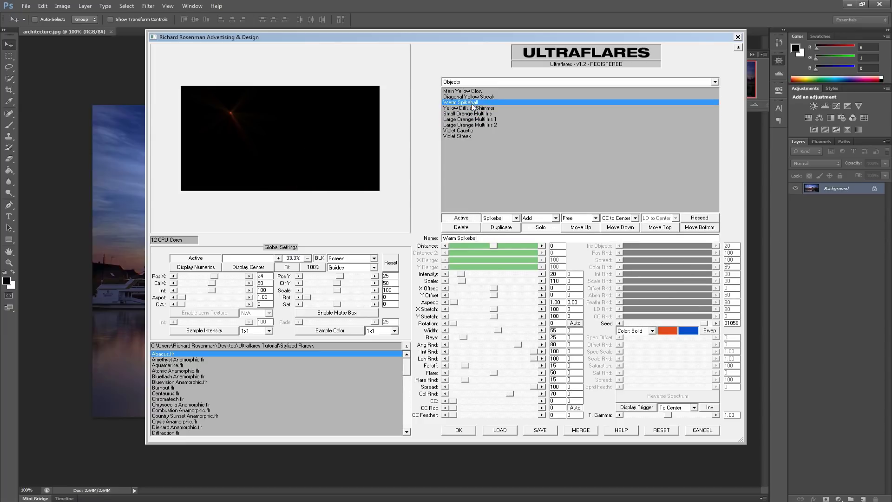
{"action": "left_click", "coordinate": [471, 97]}
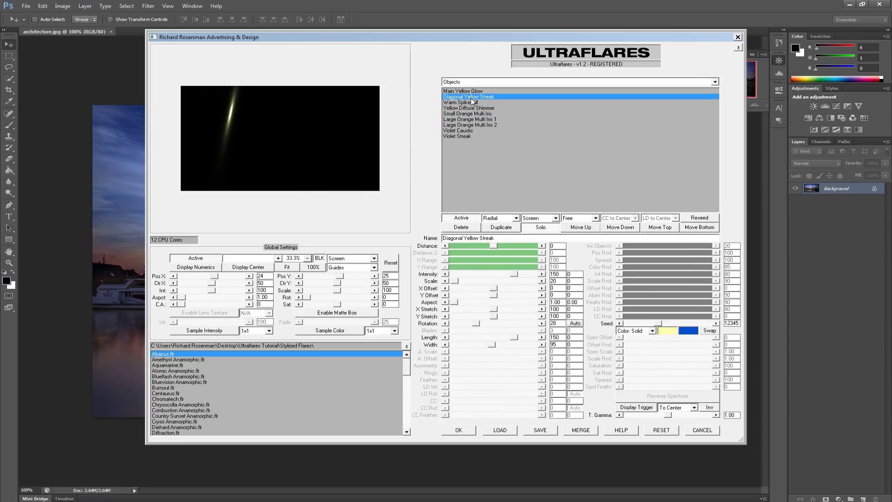
{"action": "left_click", "coordinate": [540, 228]}
- Move the Violet Streak object up and down one place, and send it to the top and back to the bottom of the object order
{"action": "left_click", "coordinate": [467, 136]}
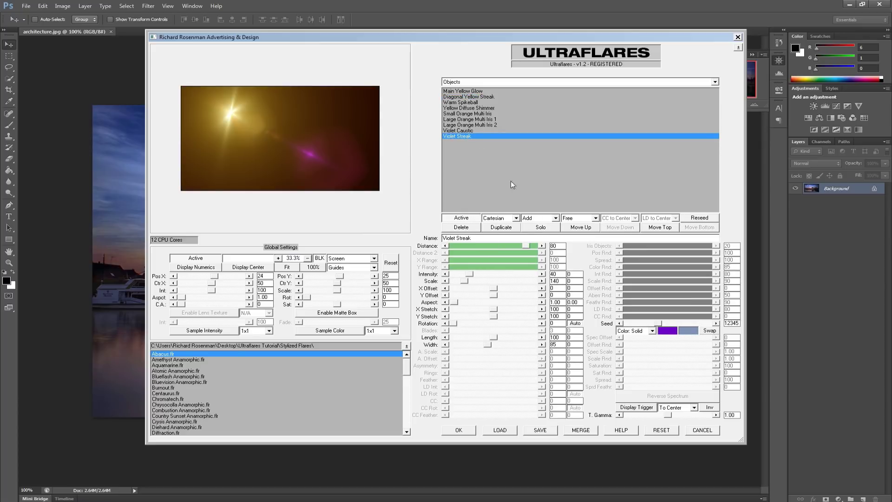
{"action": "left_click", "coordinate": [574, 229]}
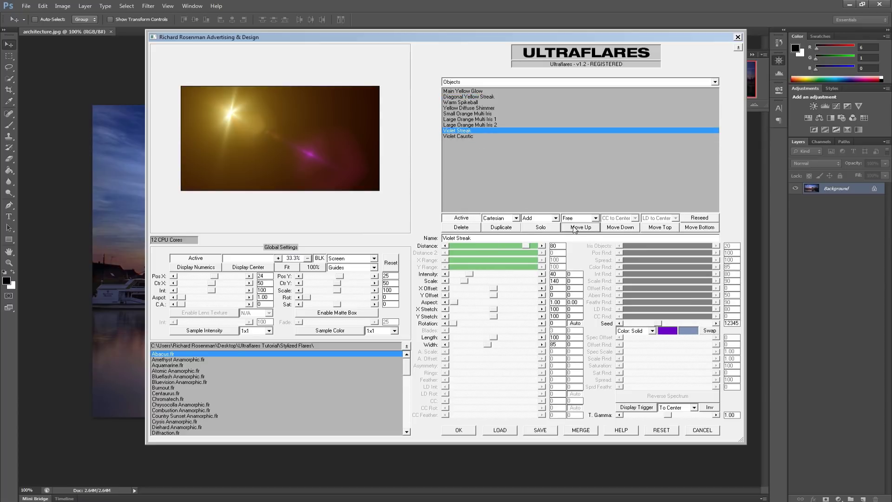
{"action": "left_click", "coordinate": [620, 228]}
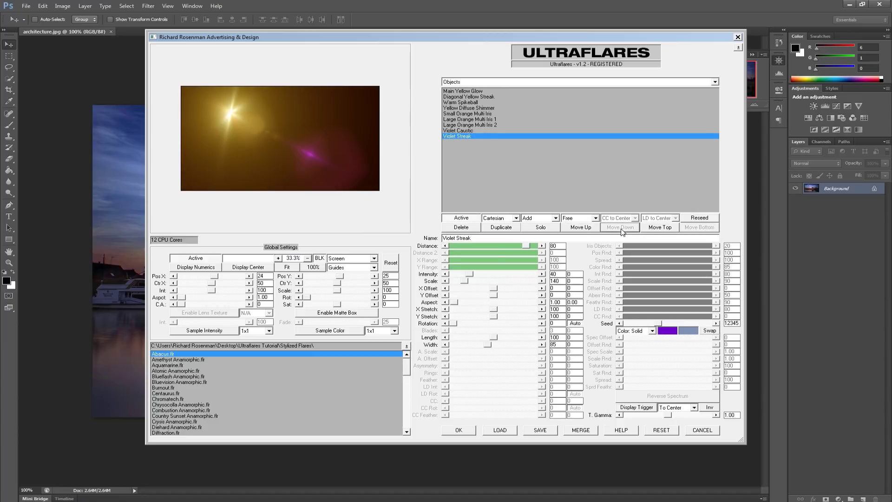
{"action": "left_click", "coordinate": [659, 228]}
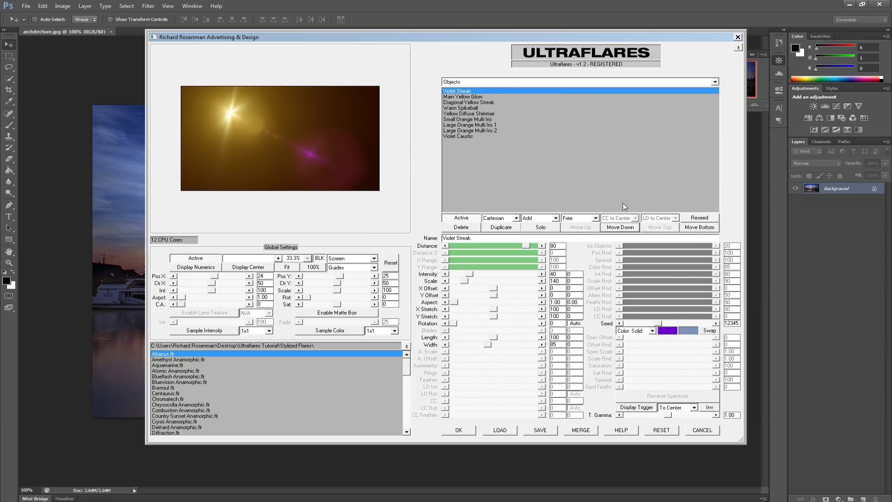
{"action": "left_click", "coordinate": [687, 230]}
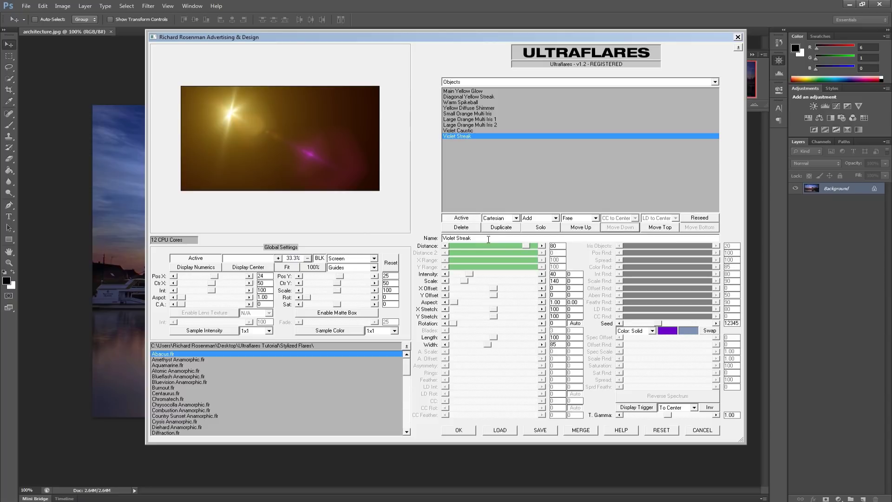
- Rename the Violet Streak object as Violet Streak Diffused
{"action": "type", "text": "Diffused"}
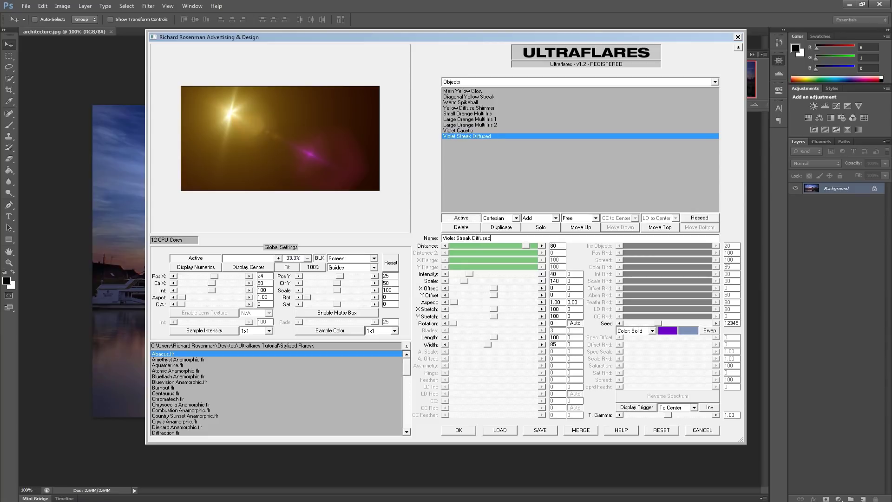